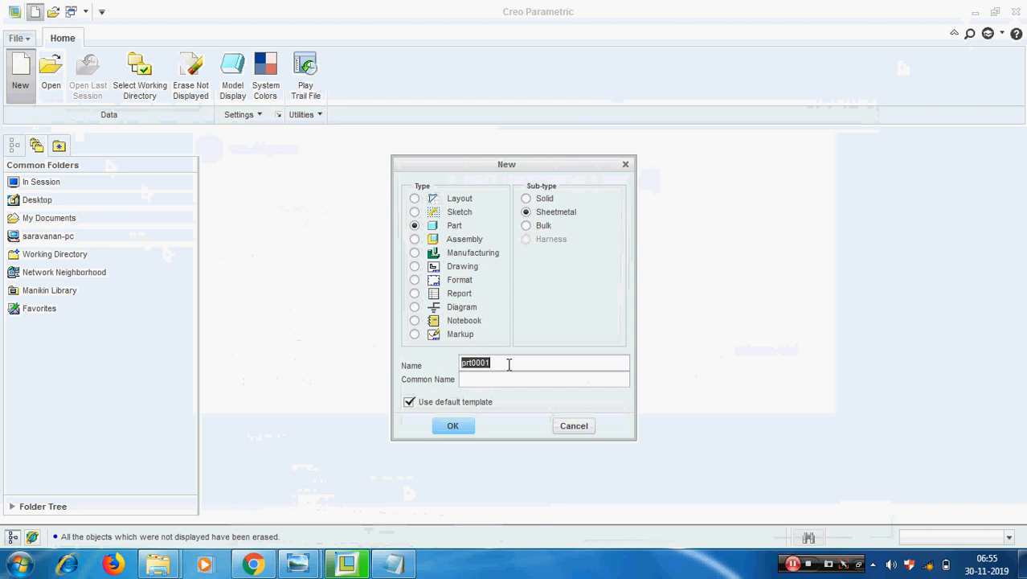
- Create a new sheetmetal part named sh2 using the mmns_part_sheetmetal template instead of the default one
{"action": "type", "text": "sh2"}
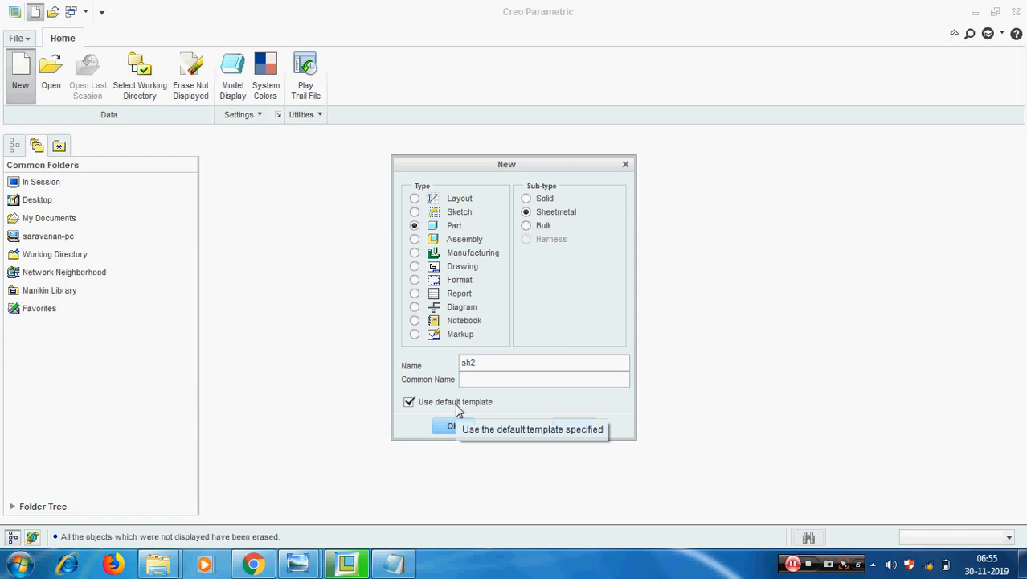
{"action": "left_click", "coordinate": [409, 403]}
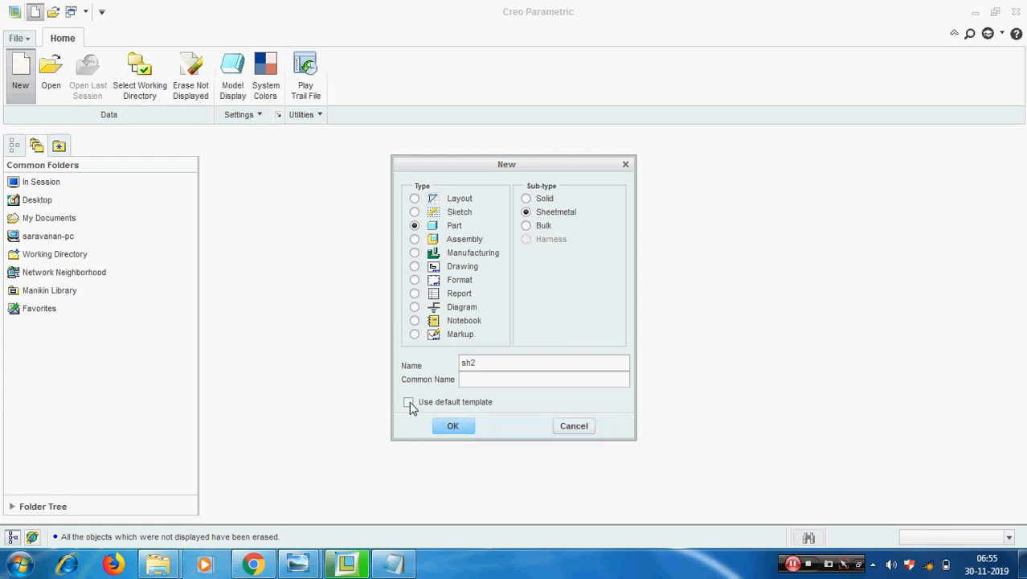
{"action": "left_click", "coordinate": [453, 426]}
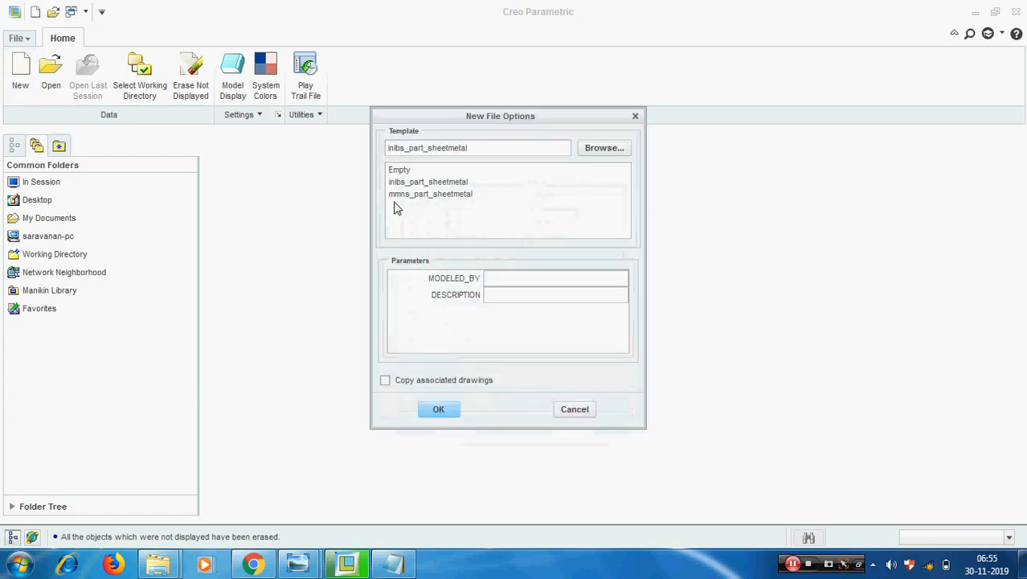
{"action": "left_click", "coordinate": [394, 195]}
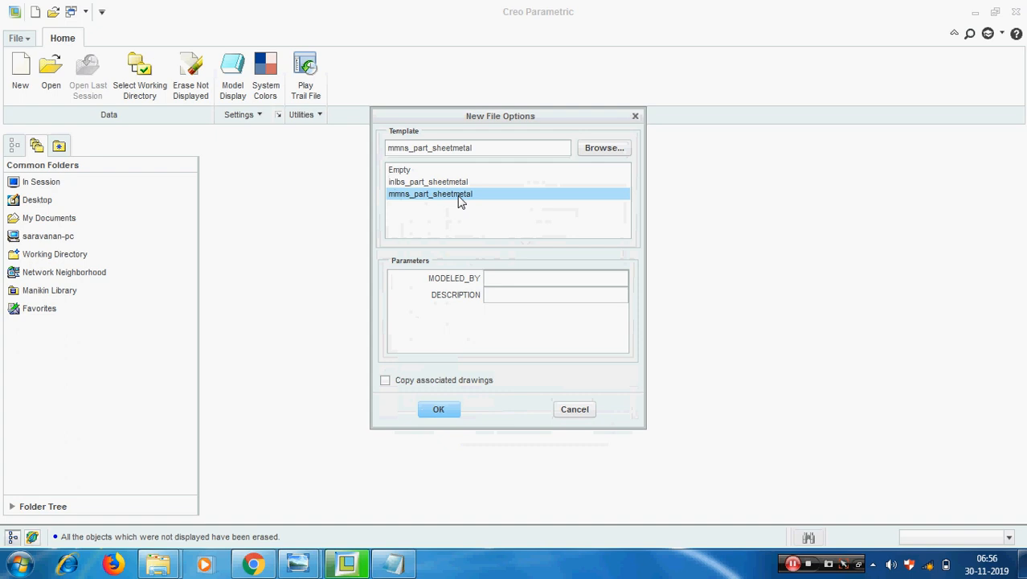
{"action": "left_click", "coordinate": [439, 410]}
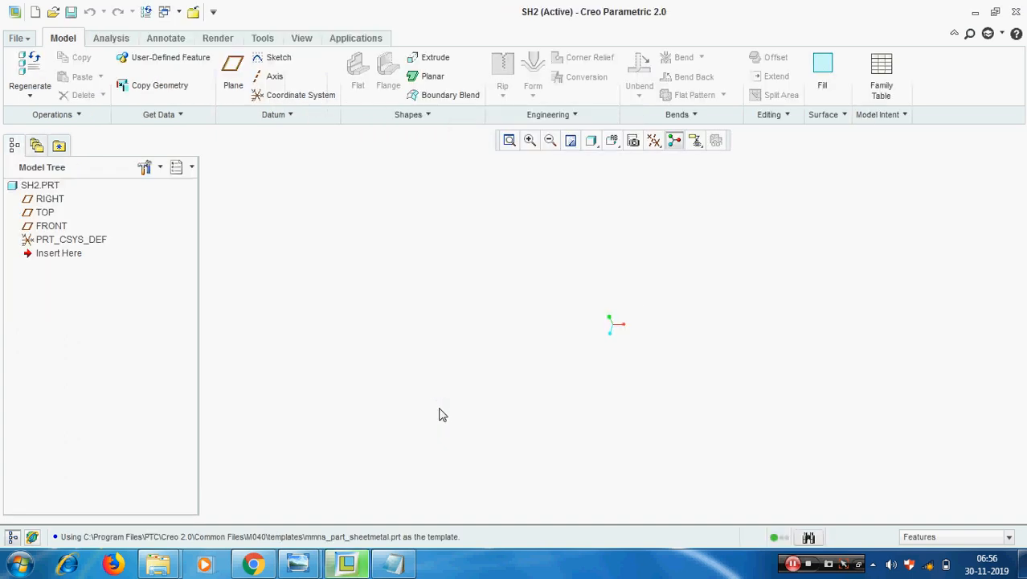
- Show the datum planes and start a sketch on the FRONT plane with RIGHT as the orientation reference
{"action": "left_click", "coordinate": [653, 140]}
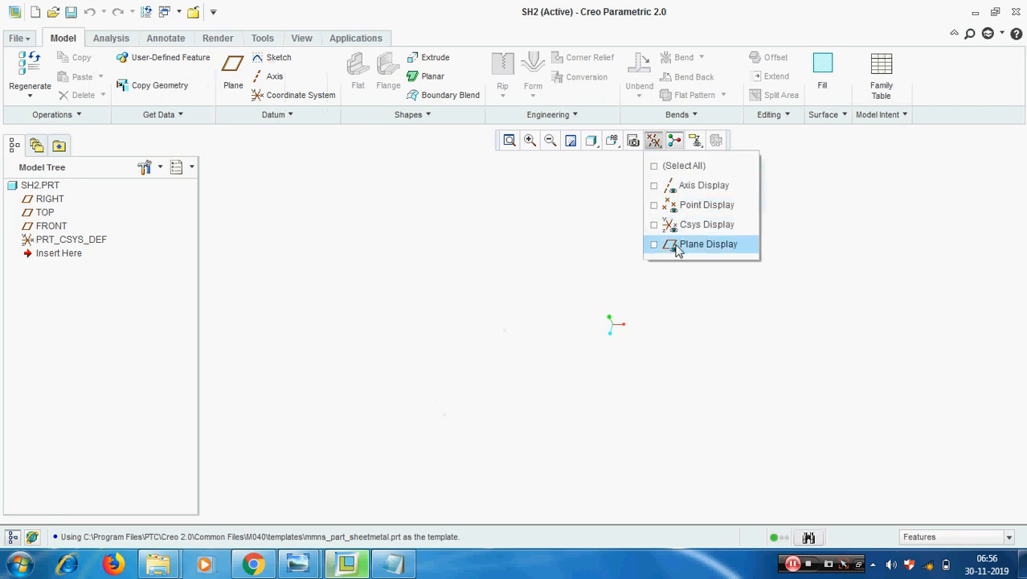
{"action": "left_click", "coordinate": [677, 247]}
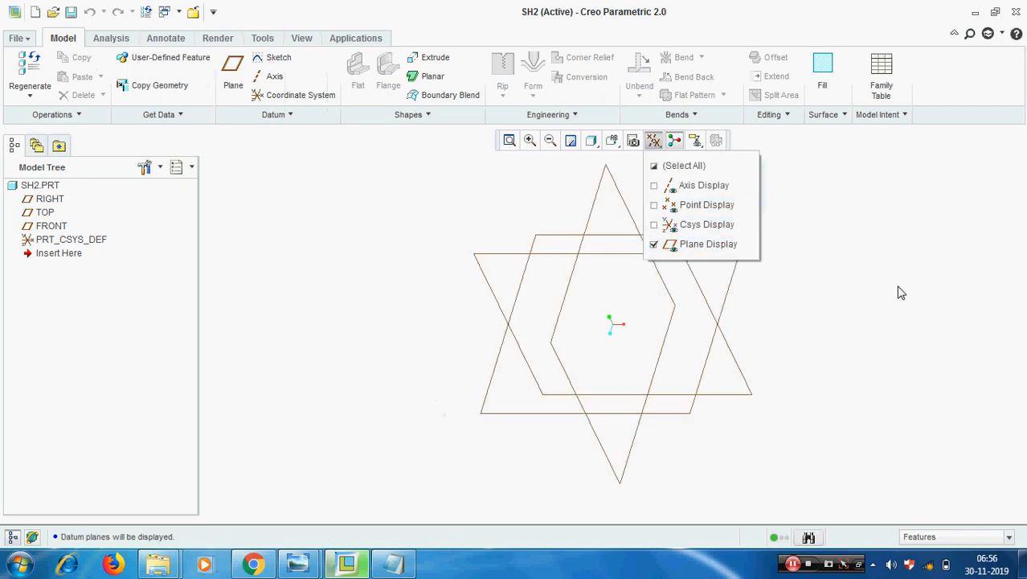
{"action": "left_click", "coordinate": [276, 60]}
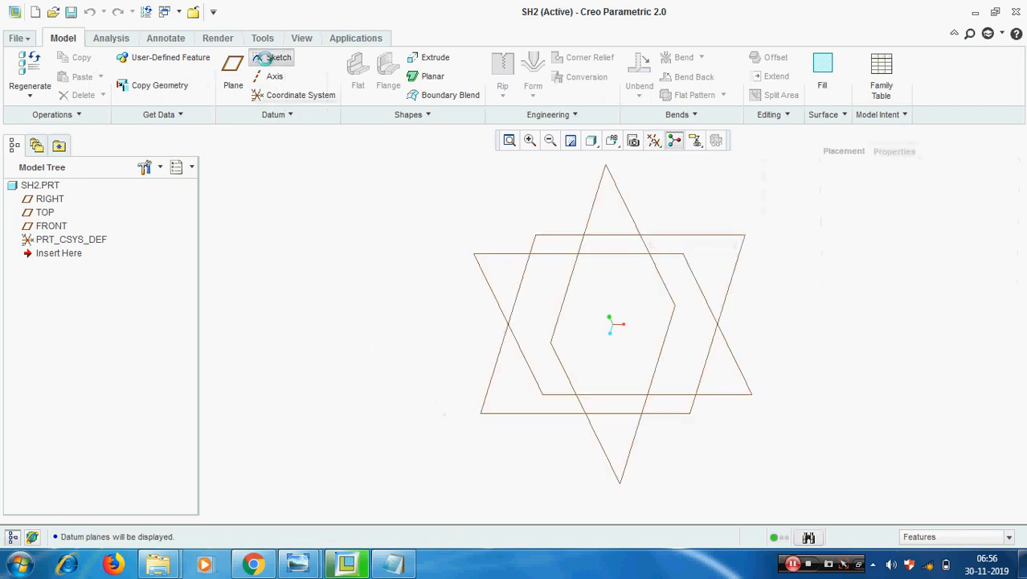
{"action": "left_click", "coordinate": [499, 254]}
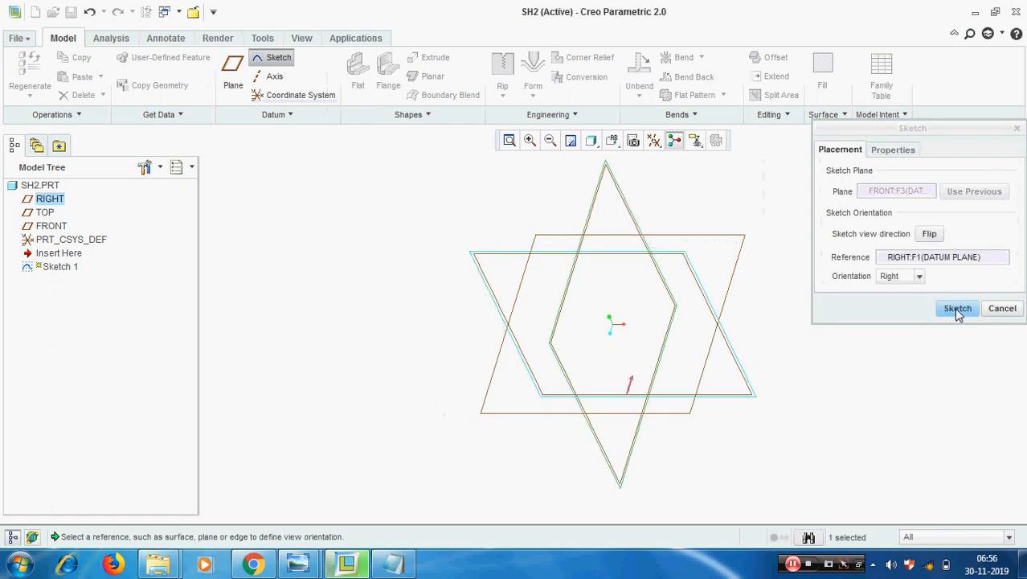
{"action": "left_click", "coordinate": [958, 310]}
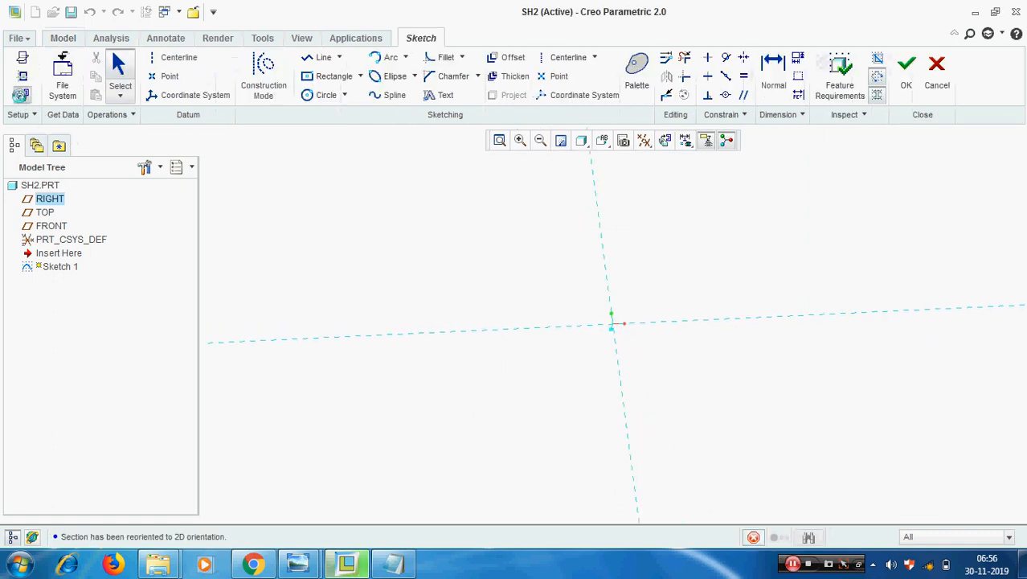
- Draw a centre rectangle about 161 mm high, centred on the intersection of the sketch references
{"action": "left_click", "coordinate": [334, 76]}
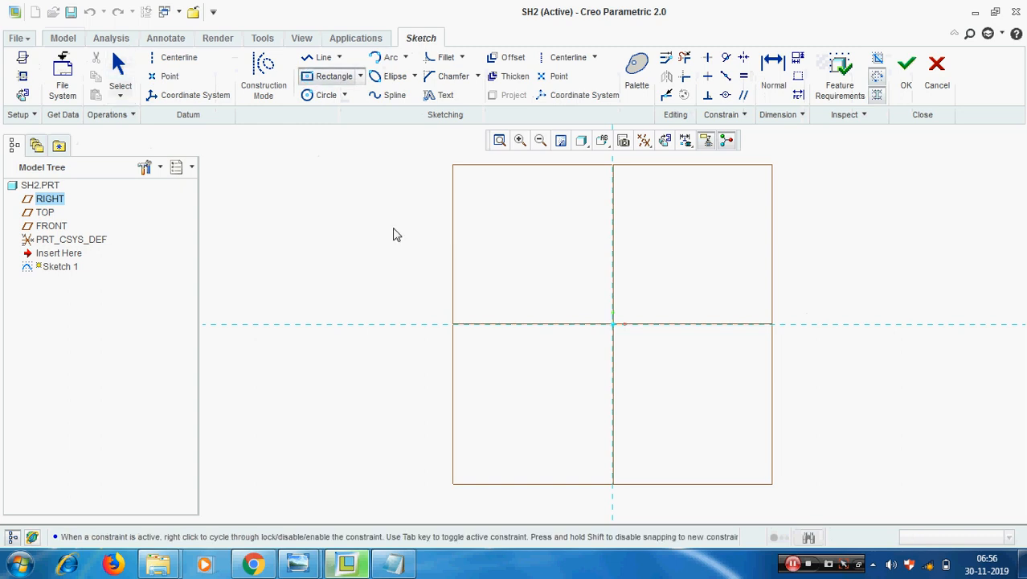
{"action": "left_click", "coordinate": [612, 324]}
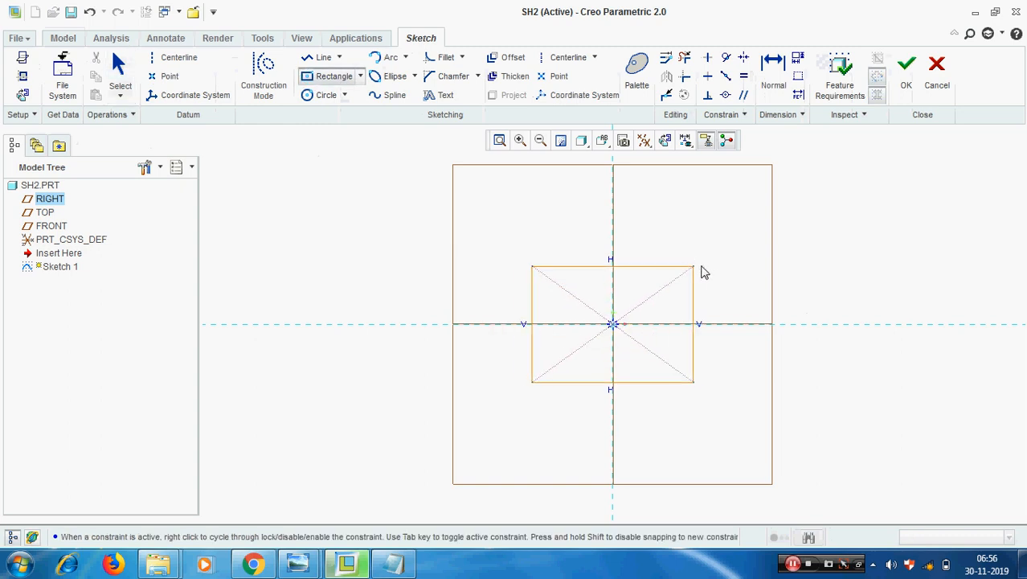
{"action": "left_click", "coordinate": [713, 276]}
{"action": "middle_click", "coordinate": [772, 249]}
{"action": "left_click", "coordinate": [594, 269]}
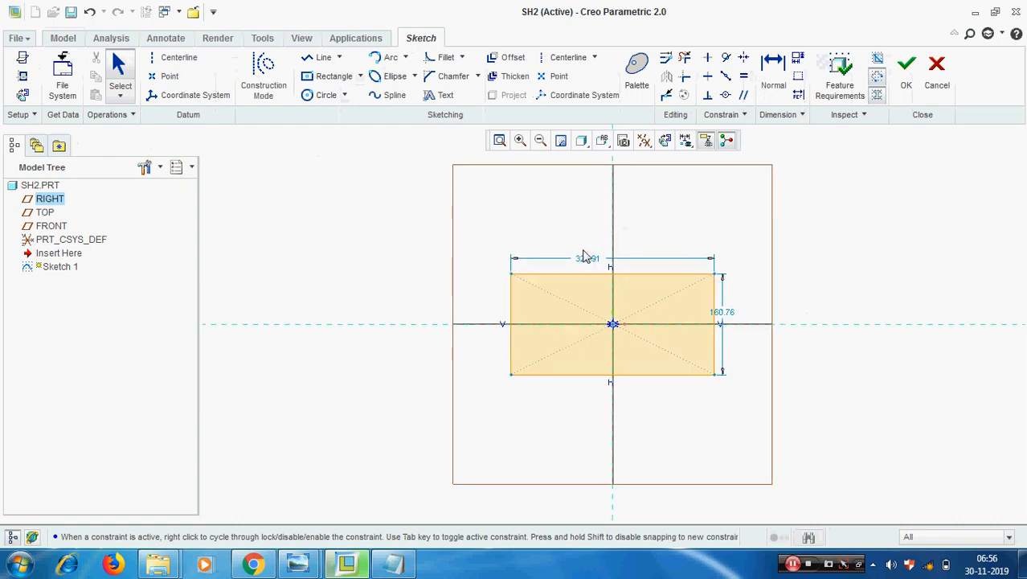
- Set the rectangle's width to 200 mm and its height to 100 mm, and finish the sketch
{"action": "double_click", "coordinate": [583, 259]}
{"action": "type", "text": "200"}
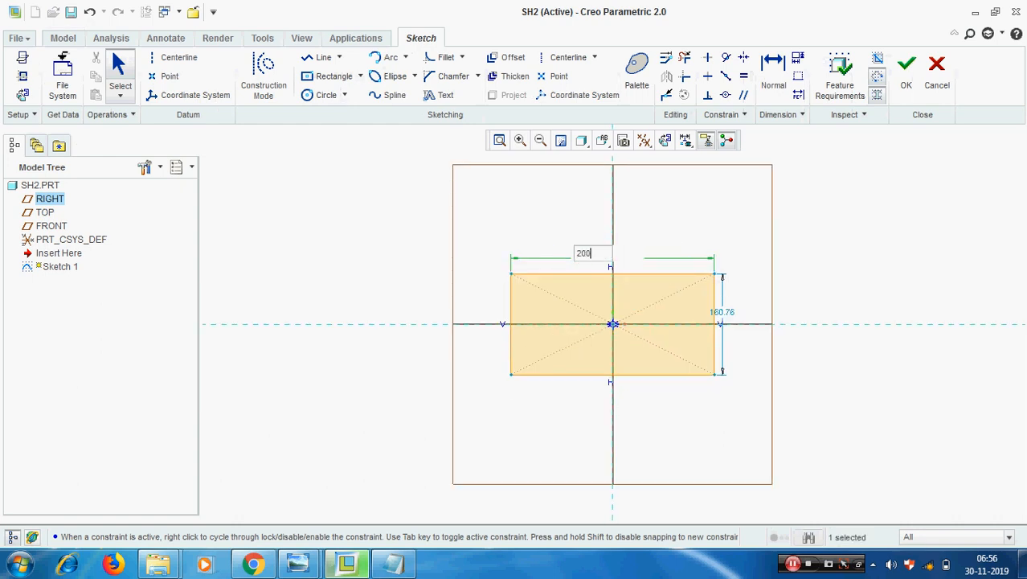
{"action": "key", "text": "Return"}
{"action": "double_click", "coordinate": [799, 297]}
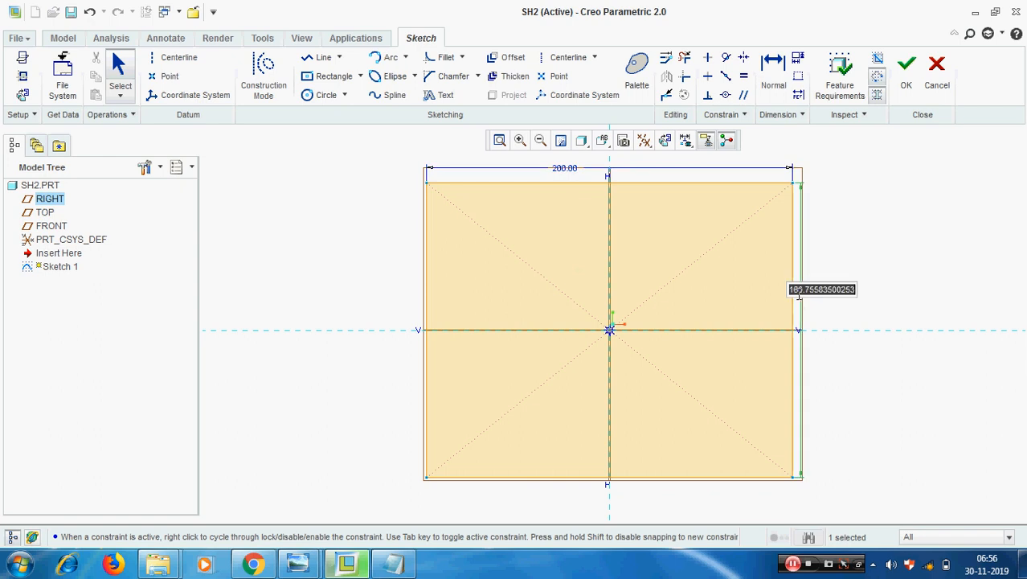
{"action": "type", "text": "100.00"}
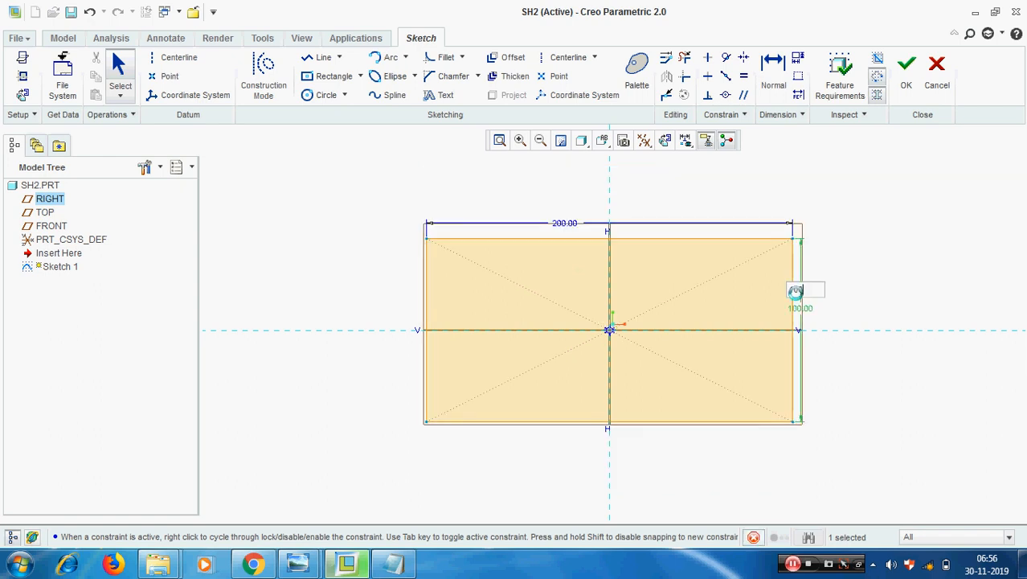
{"action": "key", "text": "ctrl+d"}
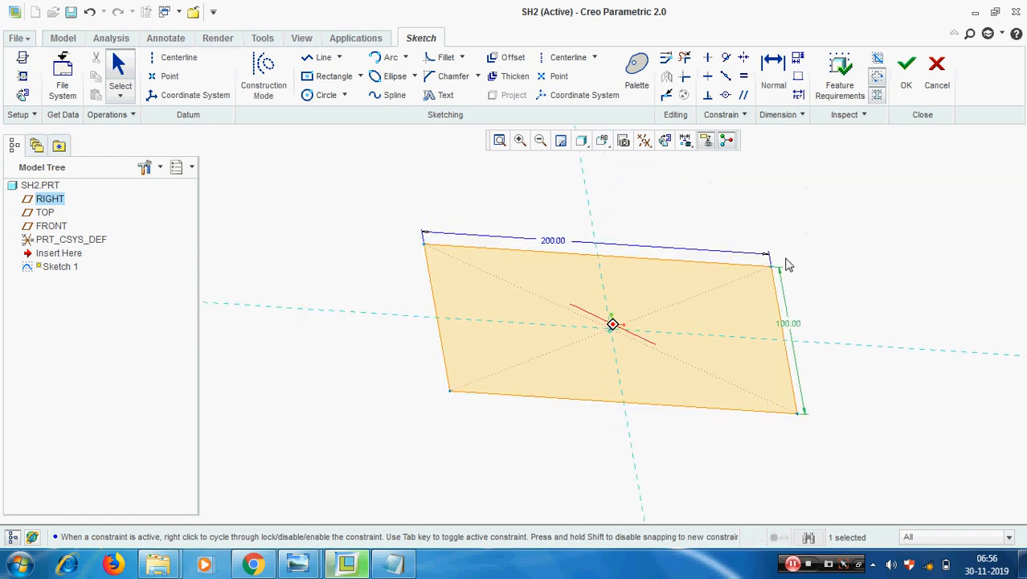
{"action": "left_click", "coordinate": [905, 72]}
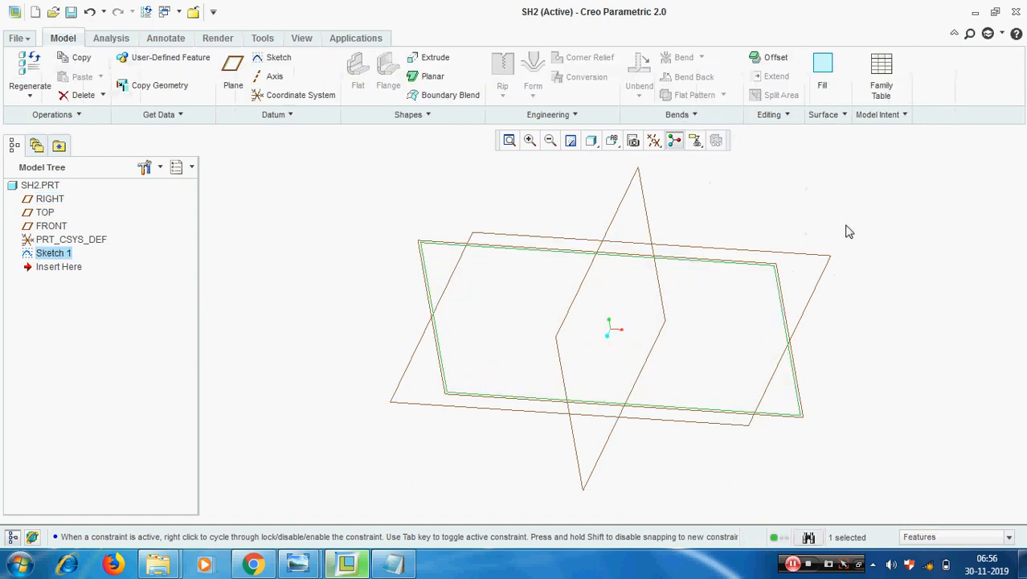
{"action": "left_click", "coordinate": [848, 232]}
{"action": "left_click", "coordinate": [654, 140]}
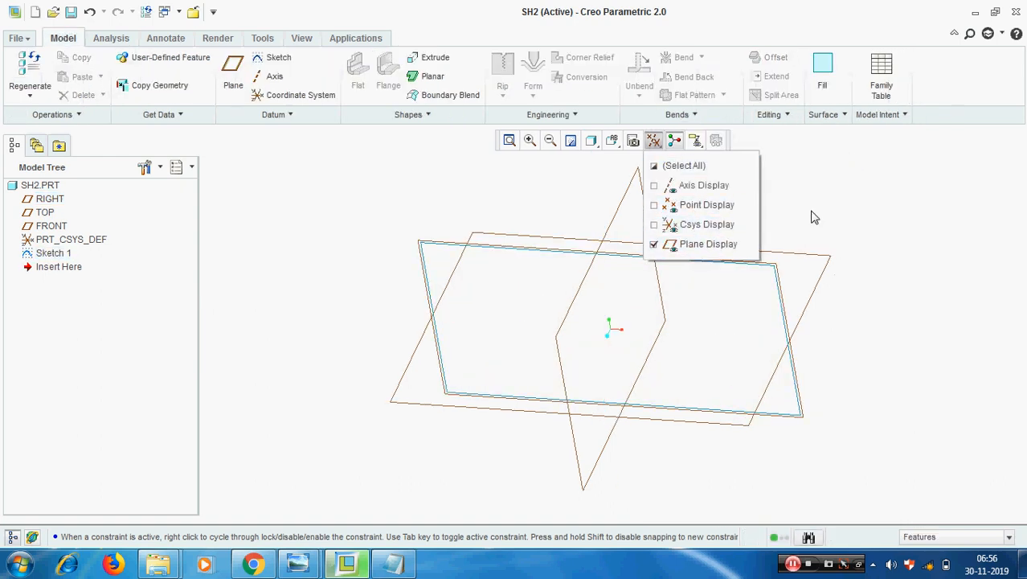
{"action": "left_click", "coordinate": [872, 198]}
{"action": "scroll", "coordinate": [370, 280], "scroll_direction": "up", "scroll_amount": 2}
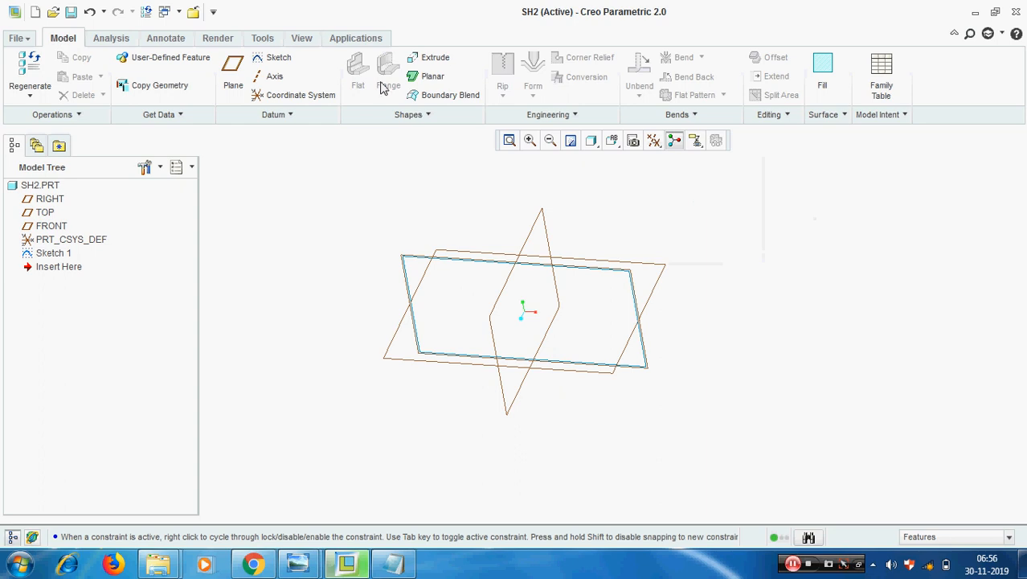
- Start an Extrude and define its internal sketch on the FRONT plane, with the sketch plane parallel to the screen
{"action": "left_click", "coordinate": [418, 60]}
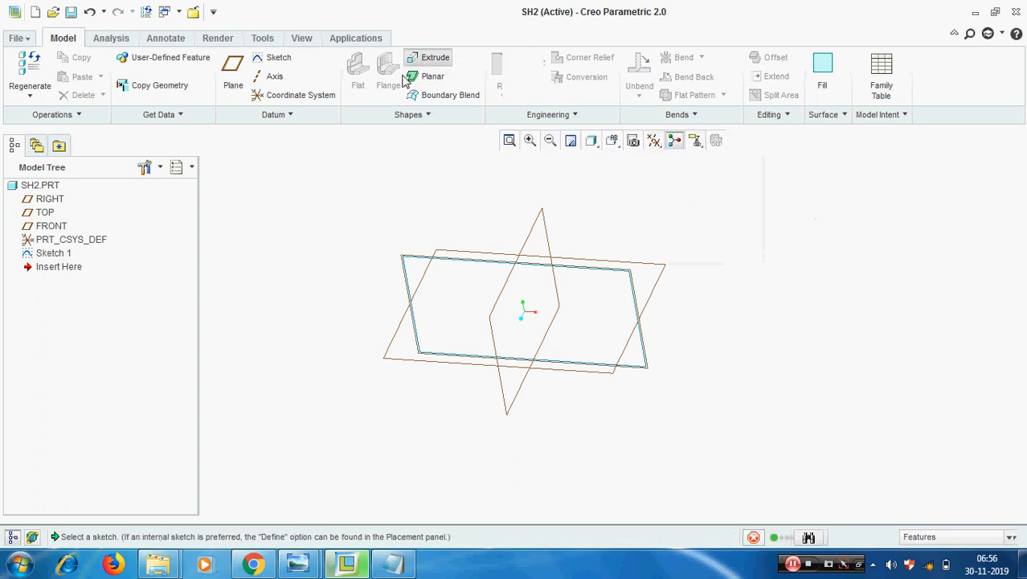
{"action": "left_click", "coordinate": [84, 117]}
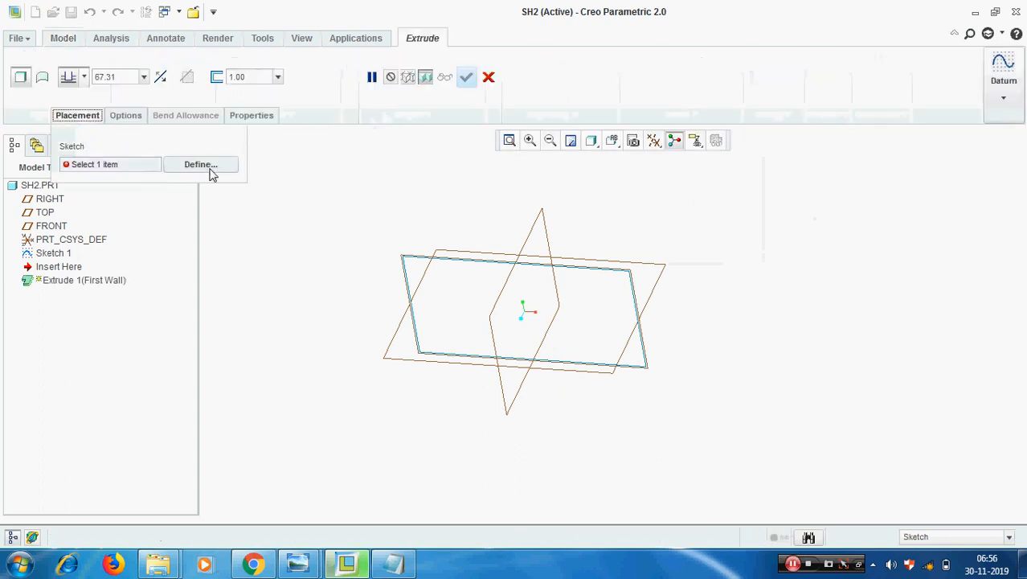
{"action": "left_click", "coordinate": [208, 169]}
{"action": "scroll", "coordinate": [406, 251], "scroll_direction": "down", "scroll_amount": 4}
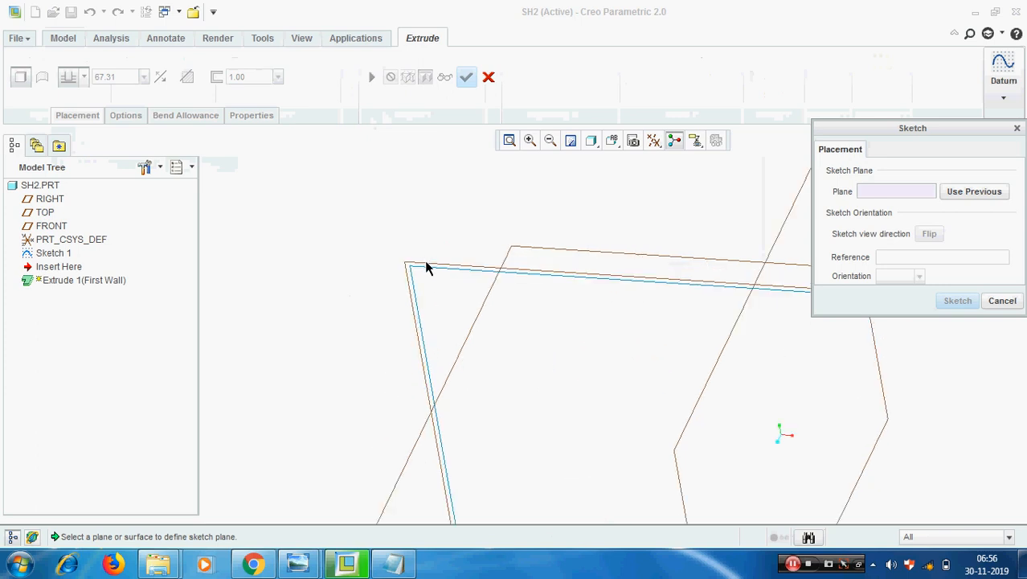
{"action": "left_click", "coordinate": [426, 267]}
{"action": "left_click", "coordinate": [957, 301]}
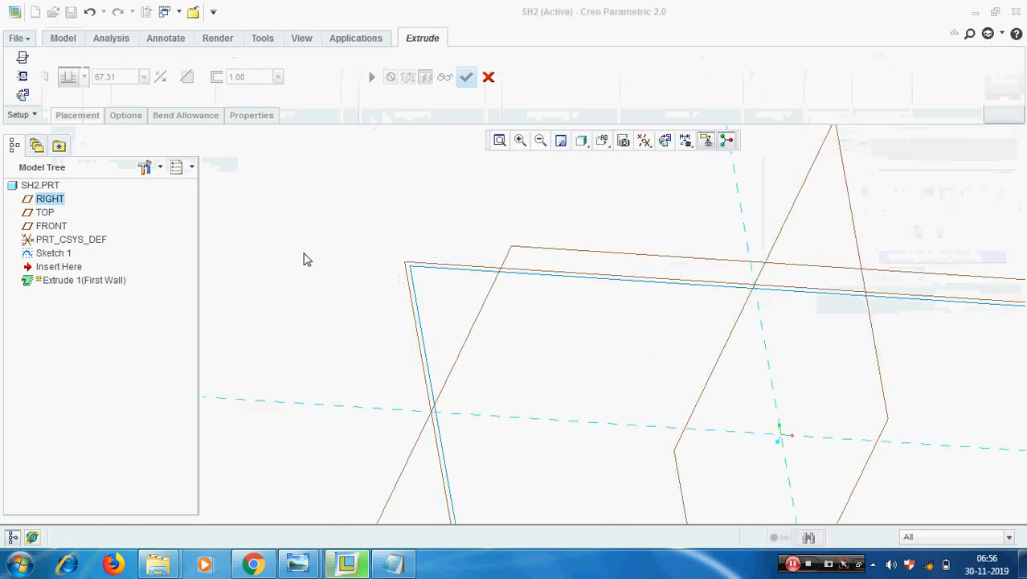
{"action": "left_click", "coordinate": [22, 94]}
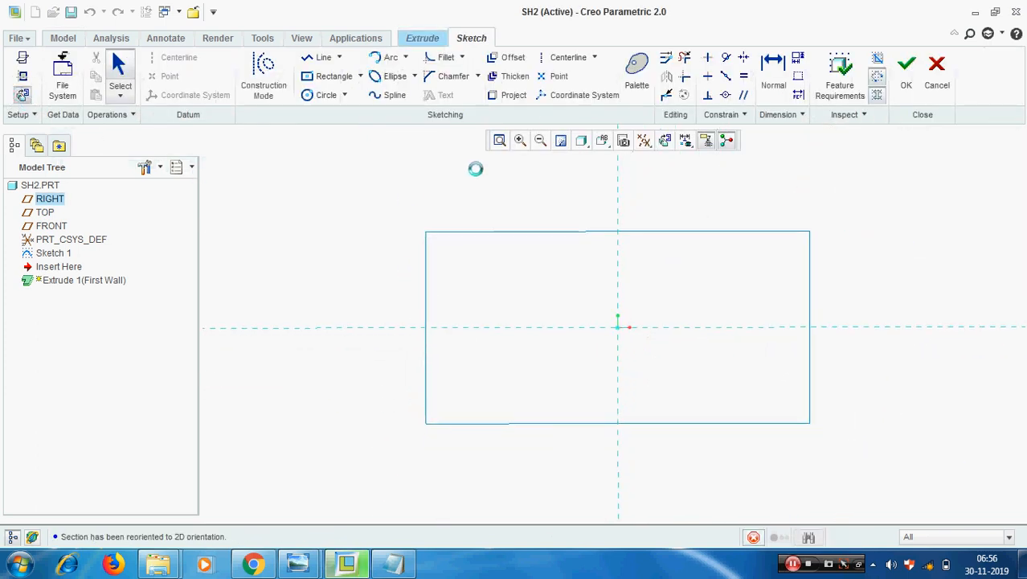
- Hide the datum planes and project the existing rectangle as a loop to form the completed extrude section
{"action": "left_click", "coordinate": [504, 97]}
{"action": "left_click", "coordinate": [973, 200]}
{"action": "left_click", "coordinate": [643, 140]}
{"action": "left_click", "coordinate": [667, 245]}
{"action": "left_click", "coordinate": [721, 233]}
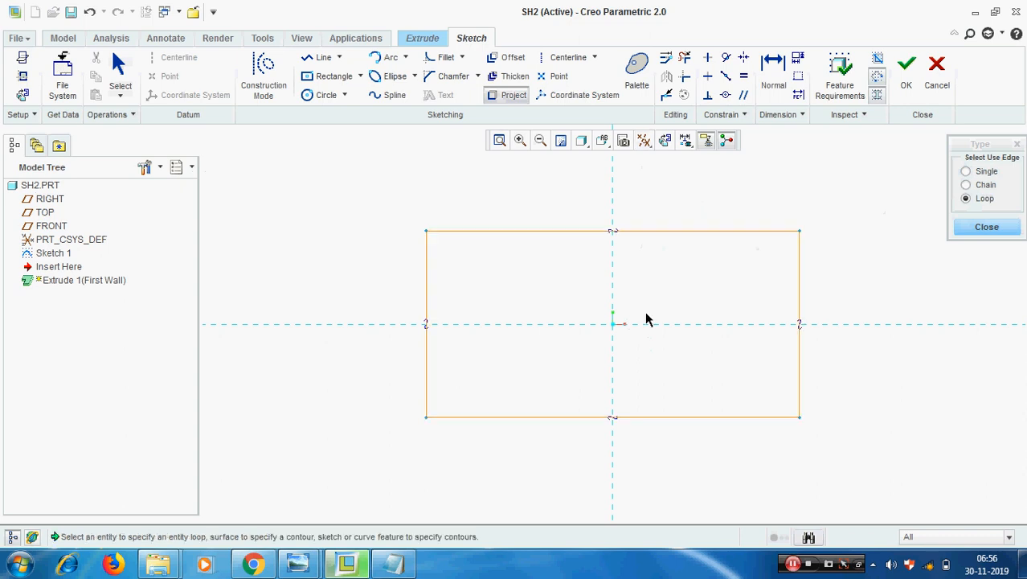
{"action": "left_click", "coordinate": [993, 232]}
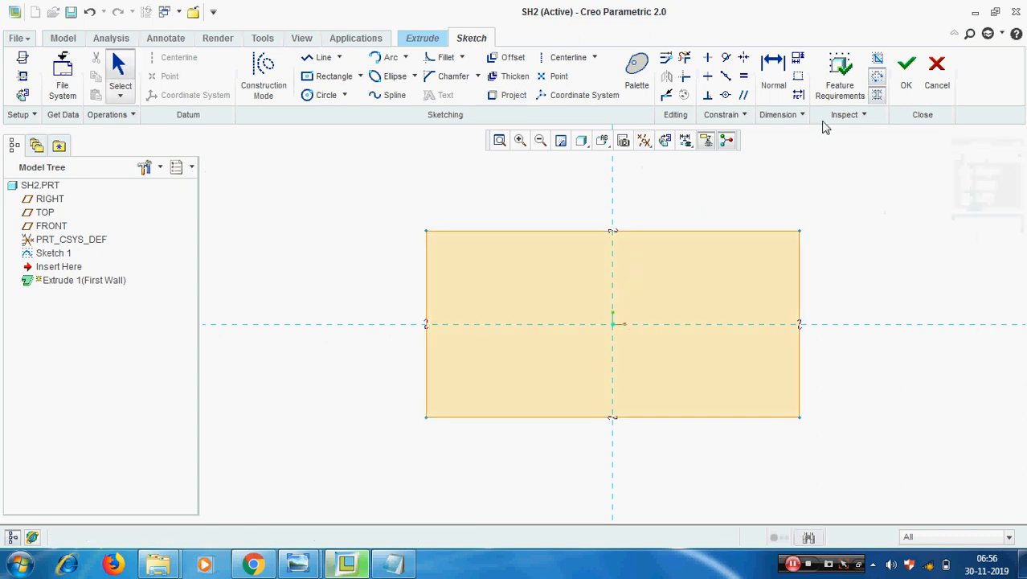
{"action": "left_click", "coordinate": [907, 76]}
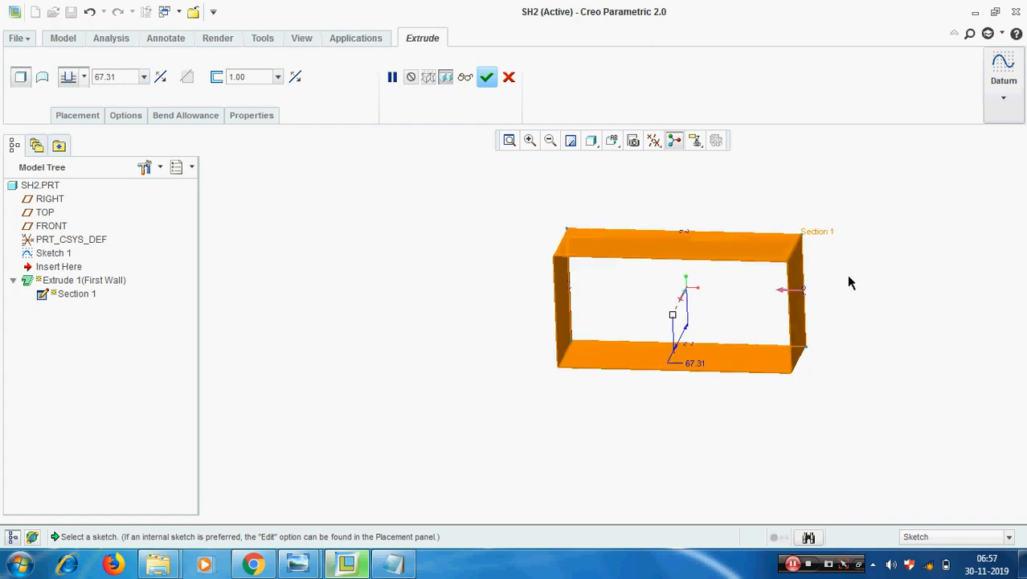
- Set the extrusion's wall thickness to 2 mm and its depth to 100 mm
{"action": "scroll", "coordinate": [837, 306], "scroll_direction": "up", "scroll_amount": 2}
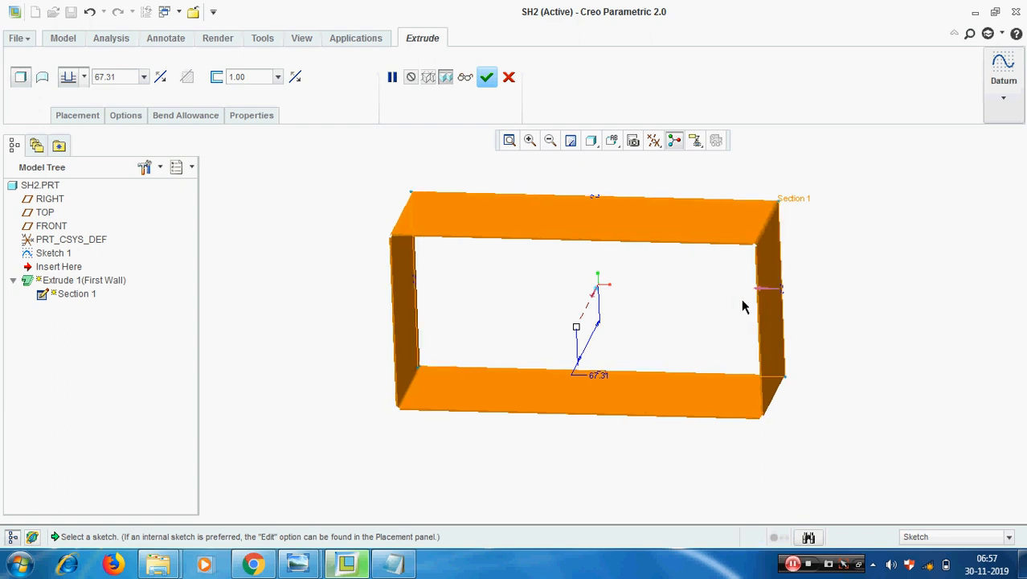
{"action": "left_click", "coordinate": [254, 78]}
{"action": "type", "text": "2"}
{"action": "key", "text": "Return"}
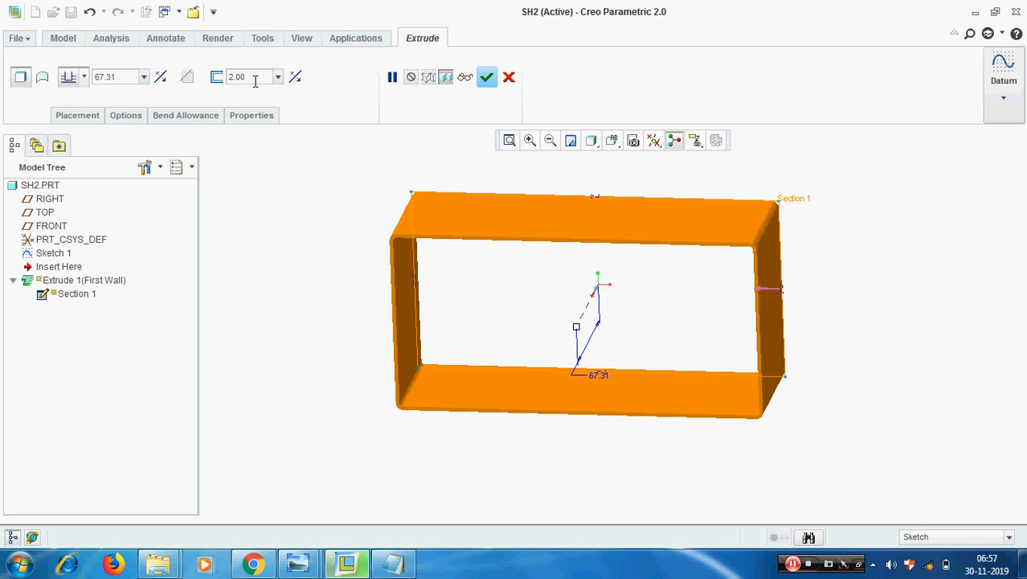
{"action": "left_click", "coordinate": [125, 76]}
{"action": "type", "text": "100"}
{"action": "key", "text": "Return"}
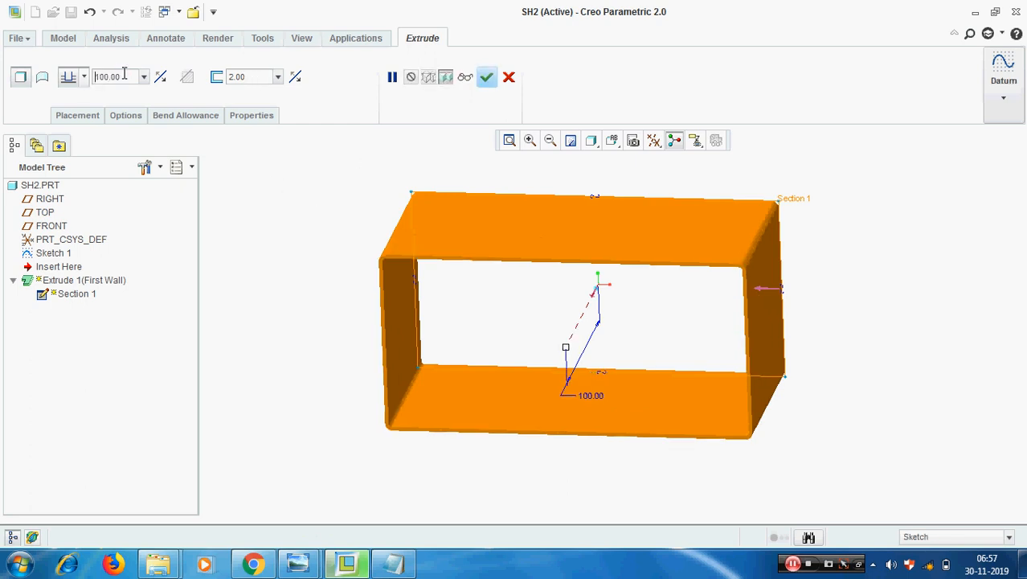
- Make the extrusion symmetric about the sketch plane and complete the first wall
{"action": "left_click", "coordinate": [84, 76]}
{"action": "left_click", "coordinate": [70, 118]}
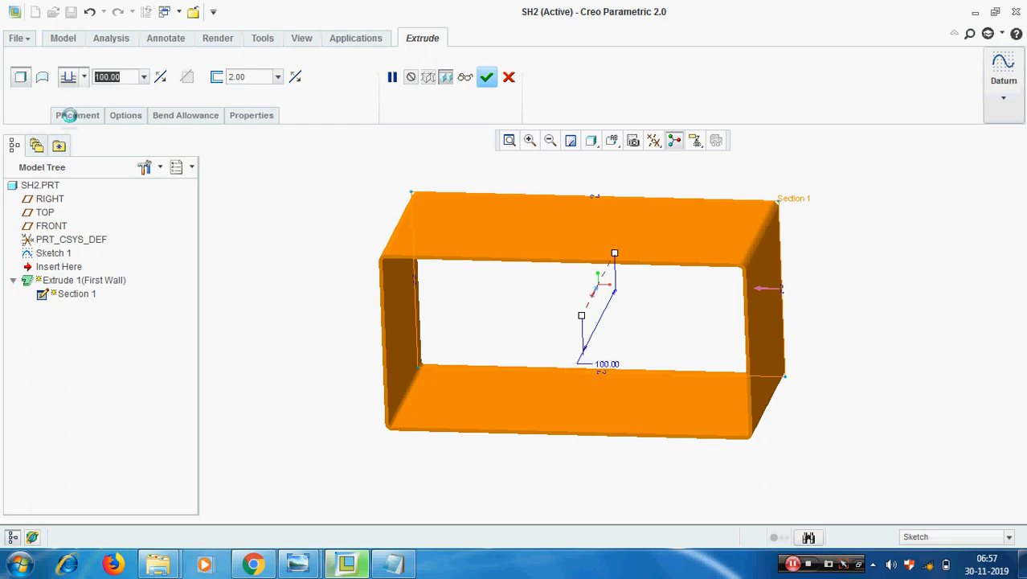
{"action": "scroll", "coordinate": [479, 328], "scroll_direction": "up", "scroll_amount": 3}
{"action": "scroll", "coordinate": [578, 276], "scroll_direction": "down", "scroll_amount": 2}
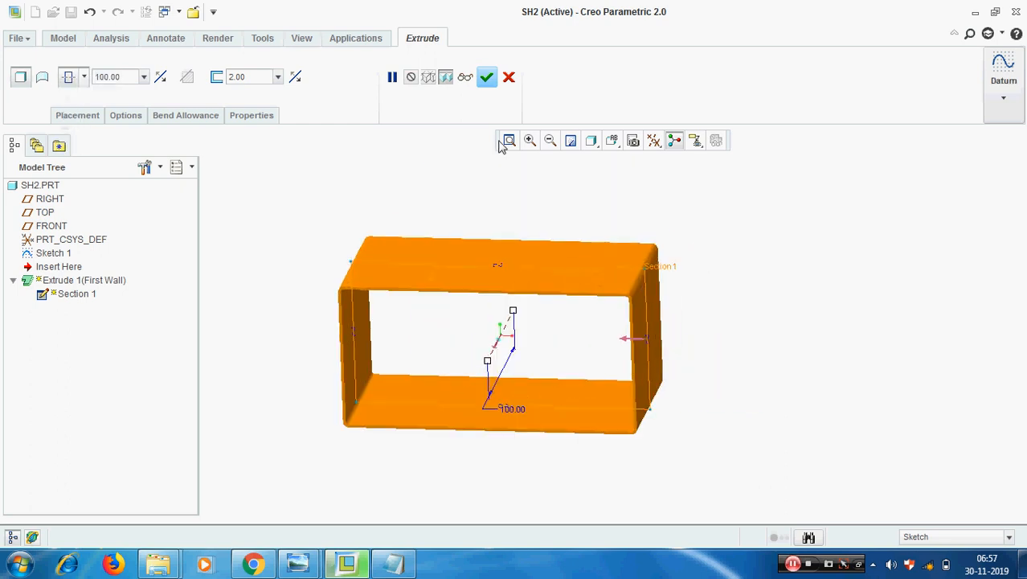
{"action": "left_click", "coordinate": [487, 76]}
{"action": "left_click", "coordinate": [612, 141]}
{"action": "left_click", "coordinate": [647, 176]}
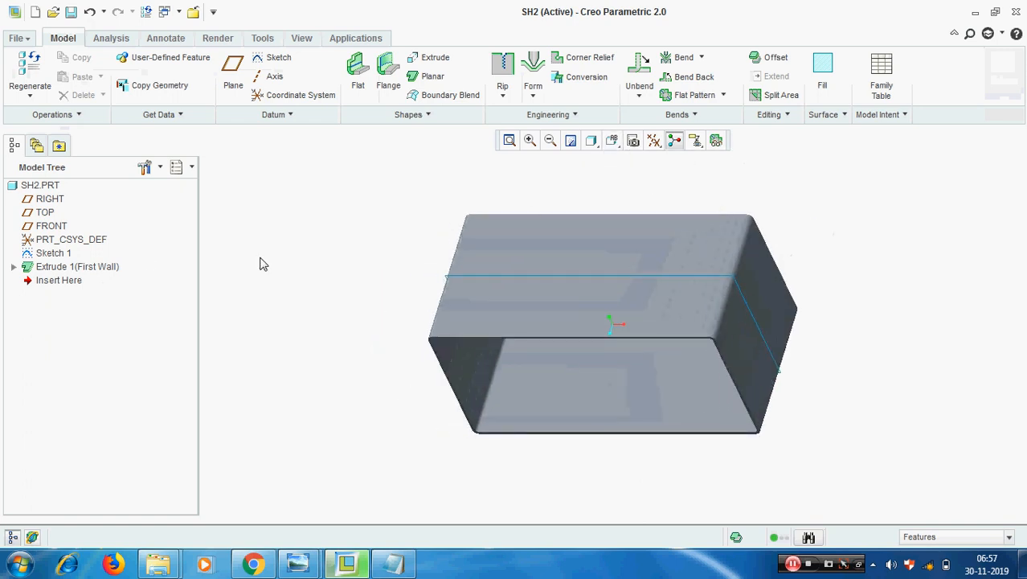
- Open the definition of the extruded first wall for editing and show its section placement
{"action": "left_click", "coordinate": [77, 267]}
{"action": "right_click", "coordinate": [79, 268]}
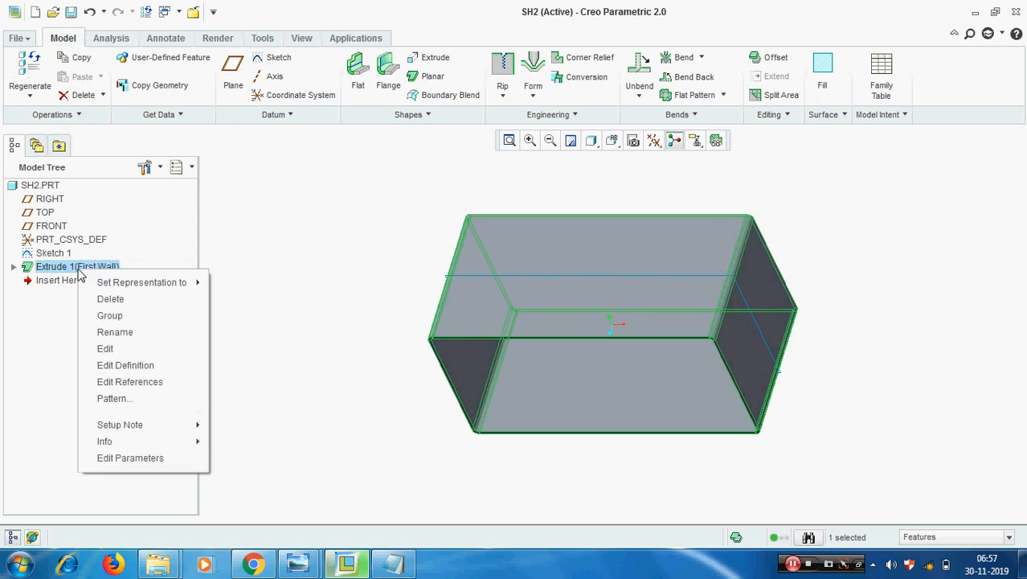
{"action": "left_click", "coordinate": [142, 365]}
{"action": "left_click", "coordinate": [78, 115]}
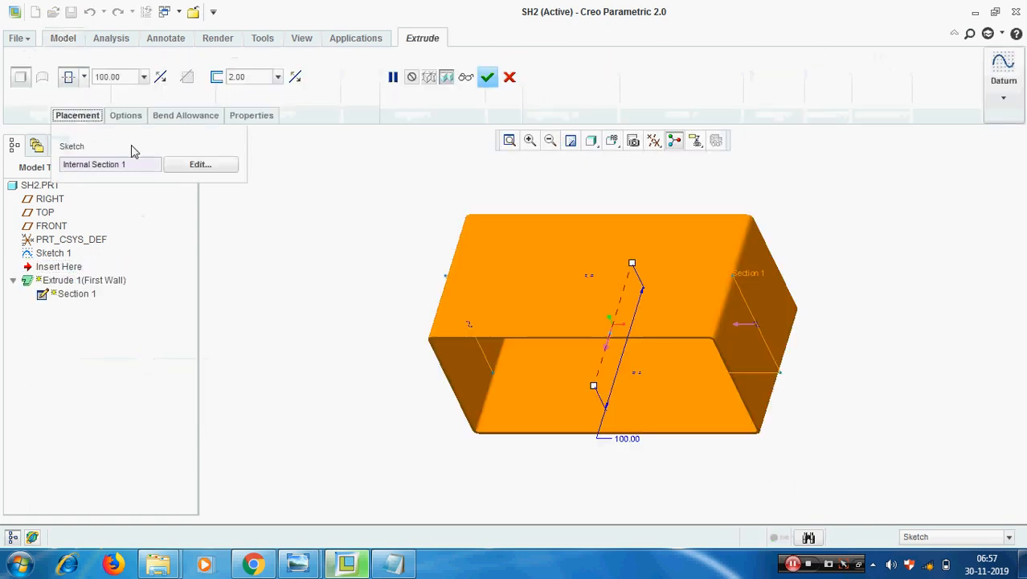
{"action": "scroll", "coordinate": [403, 279], "scroll_direction": "up", "scroll_amount": 2}
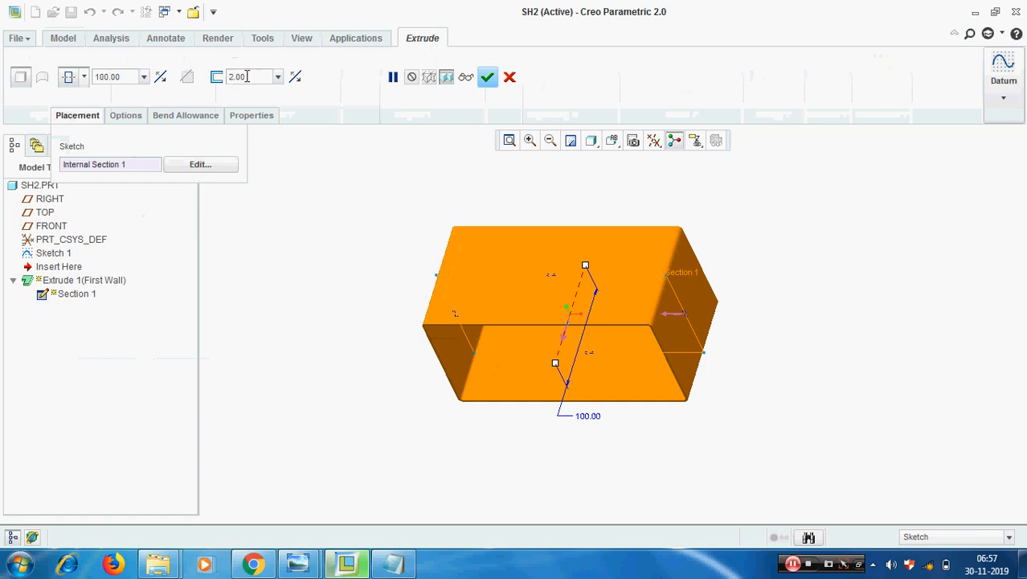
{"action": "scroll", "coordinate": [387, 269], "scroll_direction": "up", "scroll_amount": 1}
{"action": "middle_click_drag", "start_coordinate": [495, 287], "coordinate": [434, 256]}
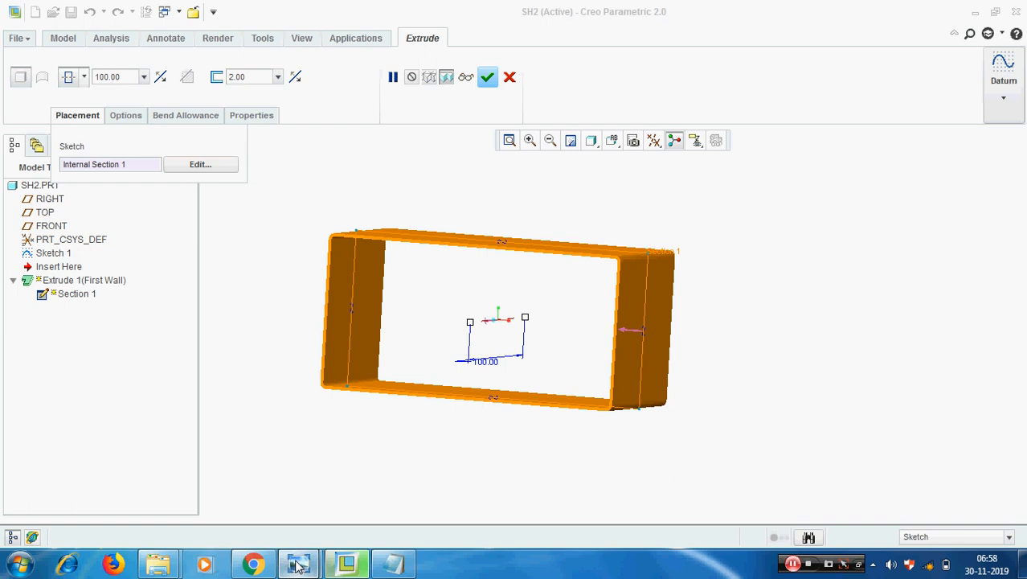
- Consult the sheet metal gauge guide image inch-sheet in Windows Photo Viewer to compare standard thicknesses with the extrusion's wall thickness
{"action": "mouse_move", "coordinate": [299, 560]}
{"action": "left_click", "coordinate": [215, 474]}
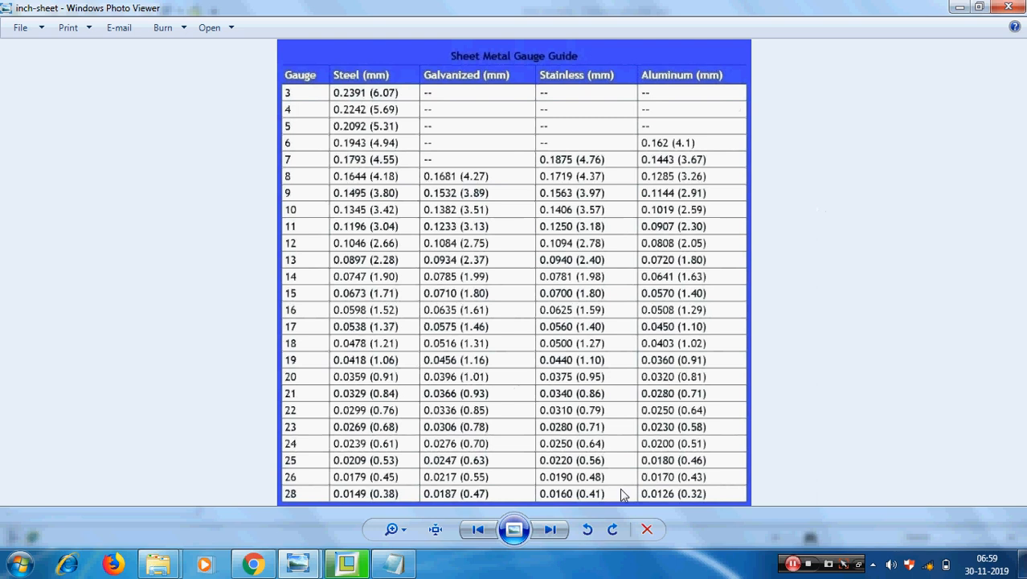
{"action": "left_click", "coordinate": [344, 566]}
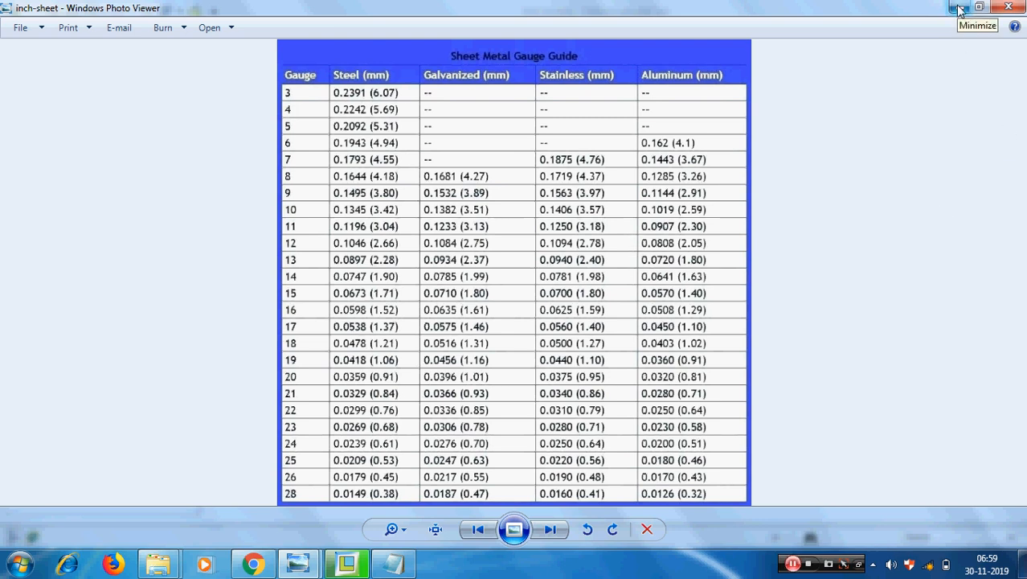
{"action": "left_click", "coordinate": [347, 564]}
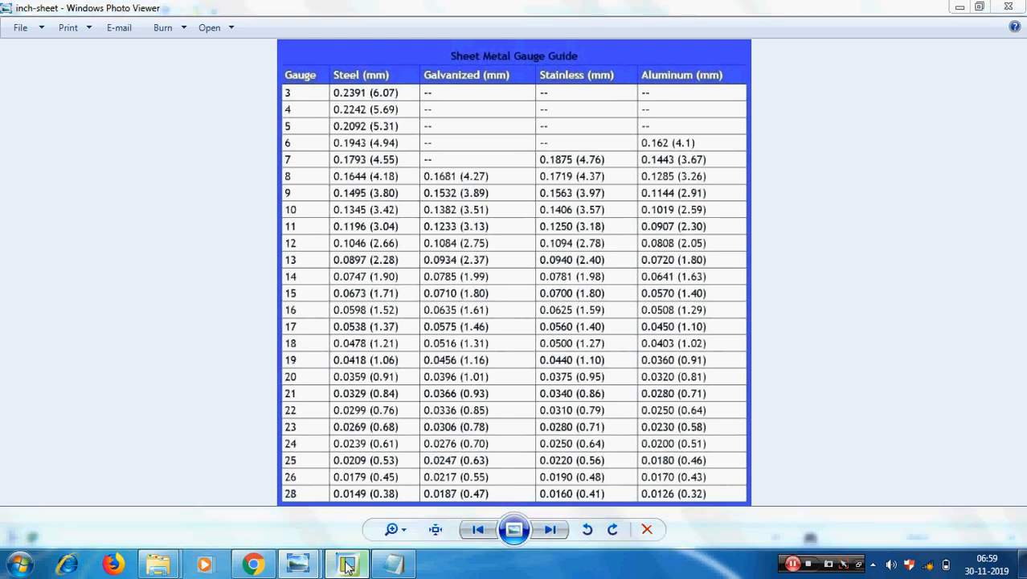
{"action": "double_click", "coordinate": [240, 77]}
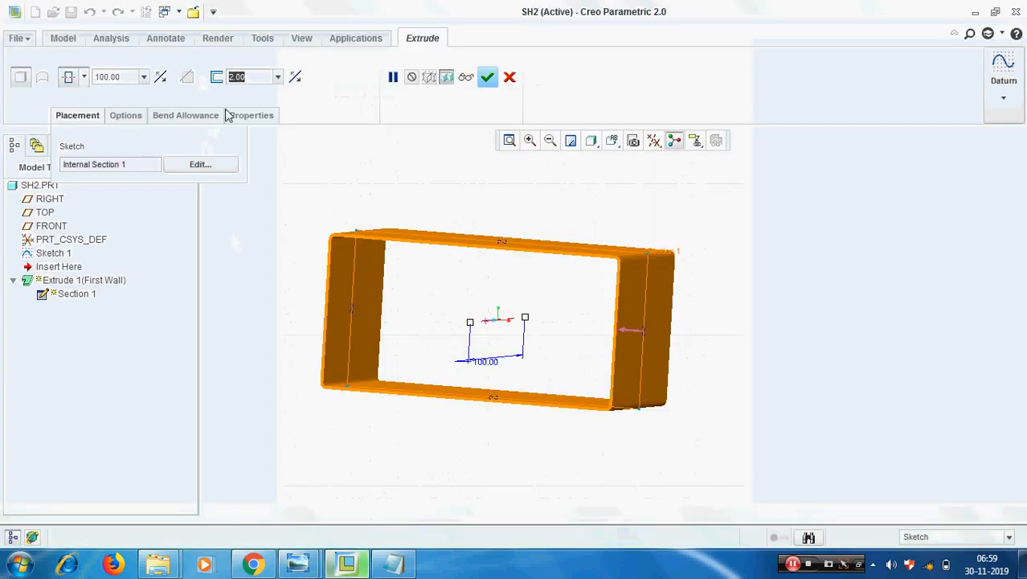
{"action": "left_click", "coordinate": [269, 284]}
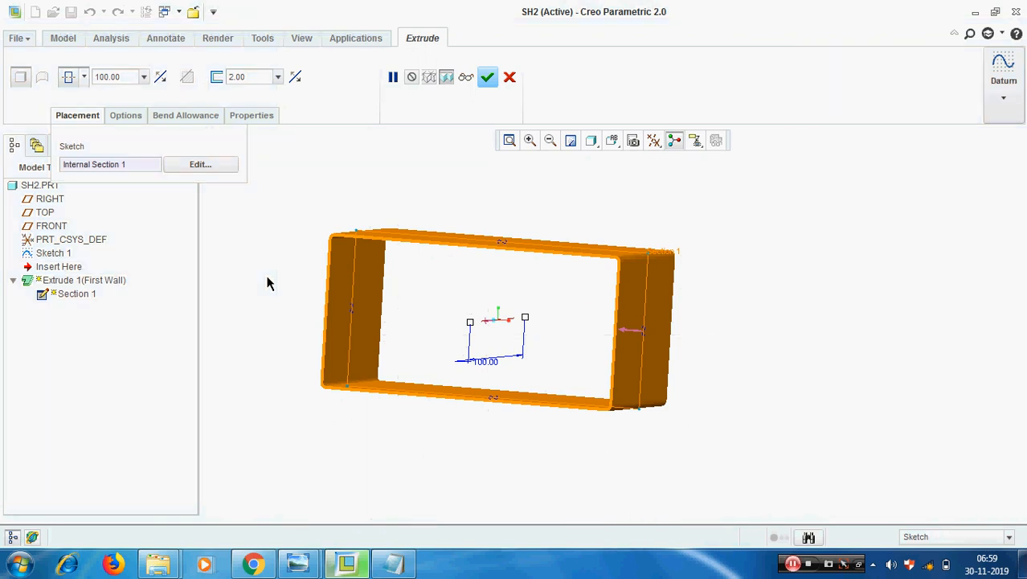
{"action": "mouse_move", "coordinate": [488, 333]}
{"action": "middle_mouse_down"}
{"action": "mouse_move", "coordinate": [510, 345]}
{"action": "mouse_move", "coordinate": [473, 339]}
{"action": "middle_mouse_up"}
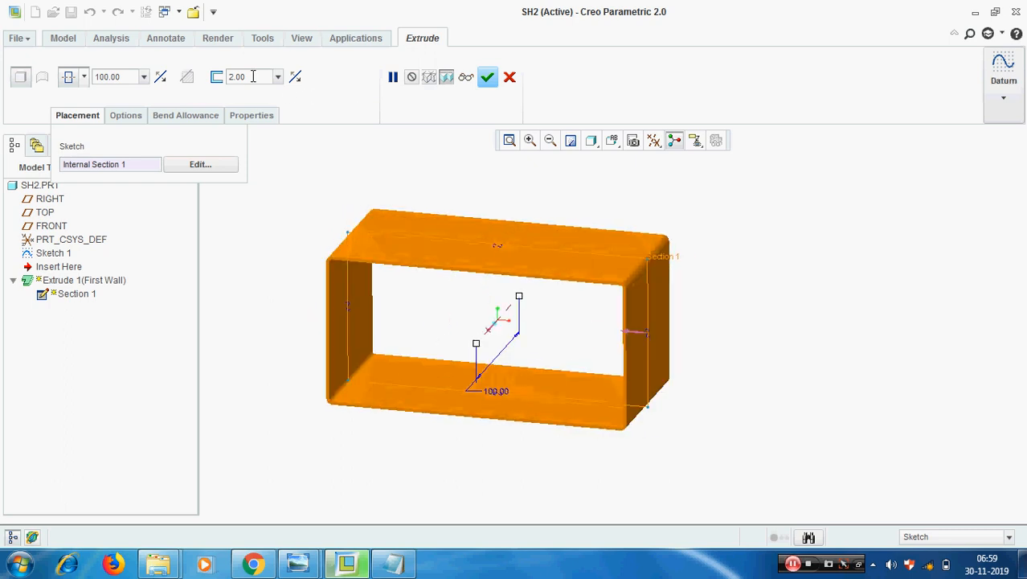
{"action": "left_click", "coordinate": [974, 12]}
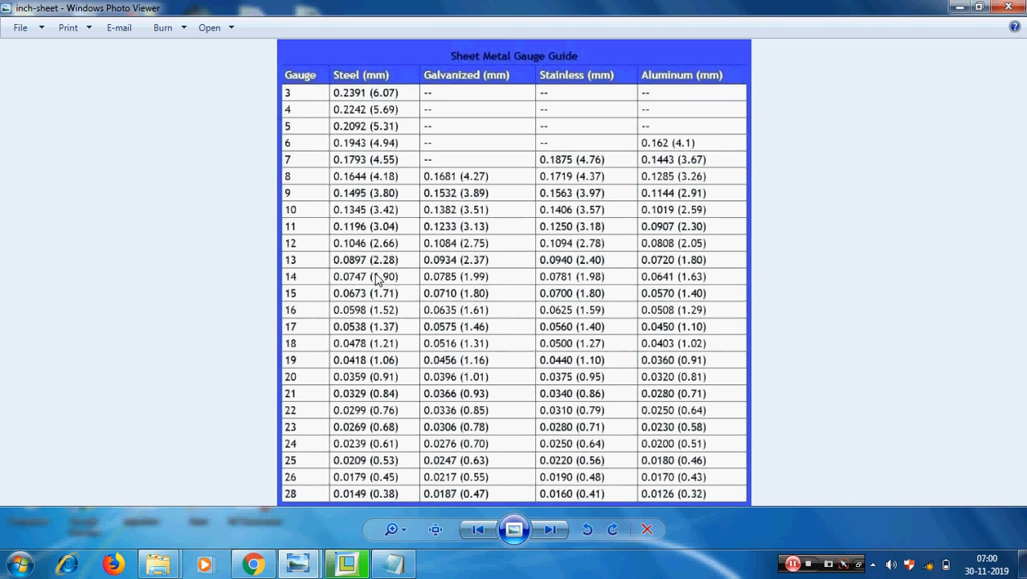
{"action": "left_click", "coordinate": [957, 11]}
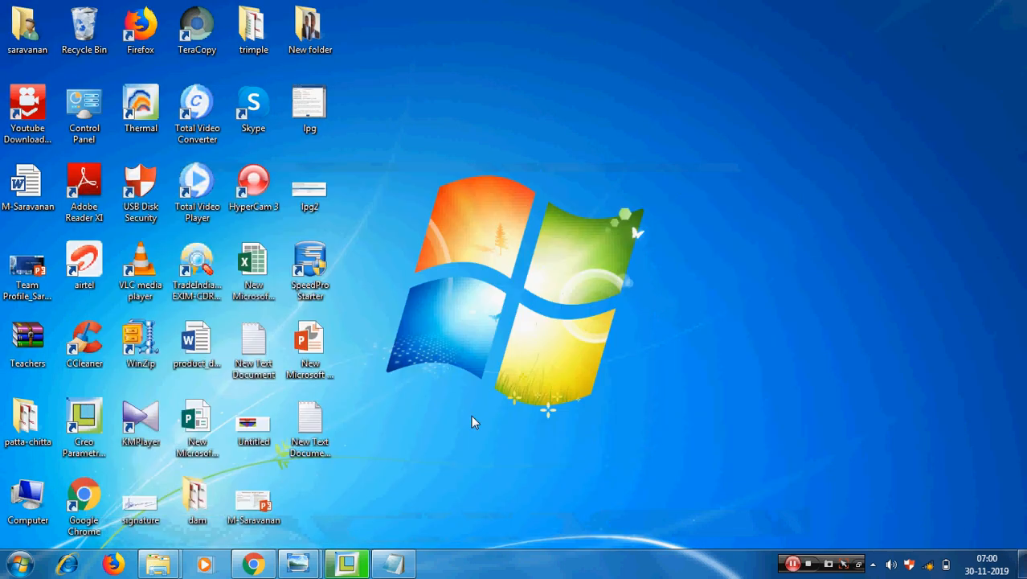
- Return to Creo Parametric, set the extruded wall's thickness to 1.98 mm and complete the redefinition
{"action": "left_click", "coordinate": [346, 565]}
{"action": "double_click", "coordinate": [250, 78]}
{"action": "type", "text": "1.98"}
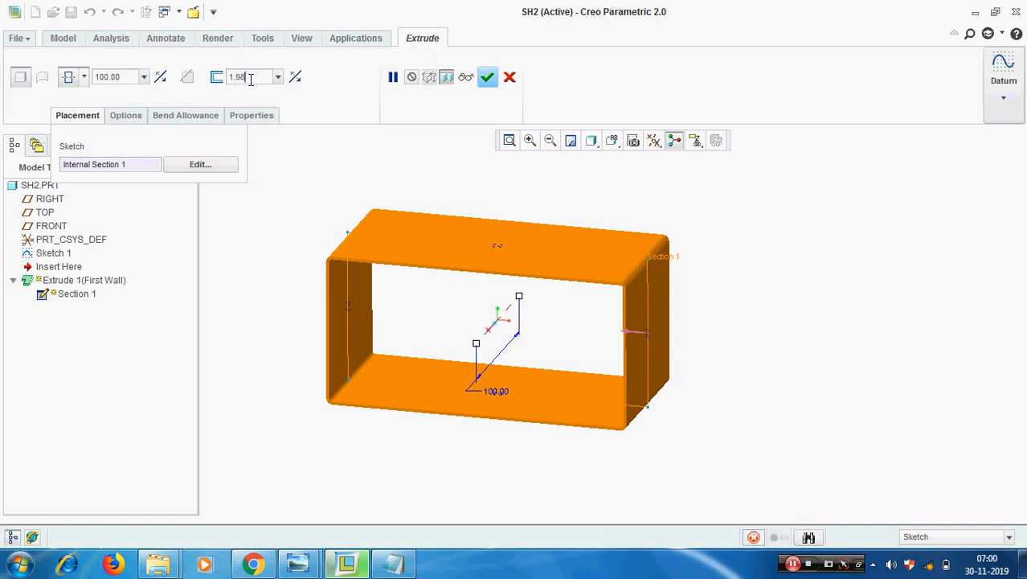
{"action": "left_click", "coordinate": [488, 77]}
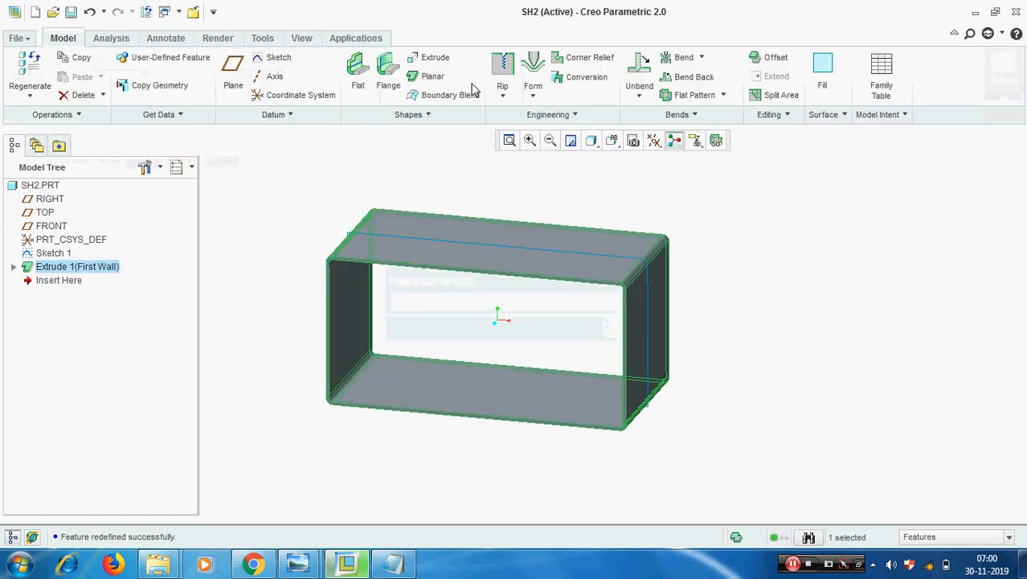
{"action": "left_click", "coordinate": [722, 247]}
{"action": "scroll", "coordinate": [465, 267], "scroll_direction": "up", "scroll_amount": 2}
{"action": "scroll", "coordinate": [464, 266], "scroll_direction": "down", "scroll_amount": 2}
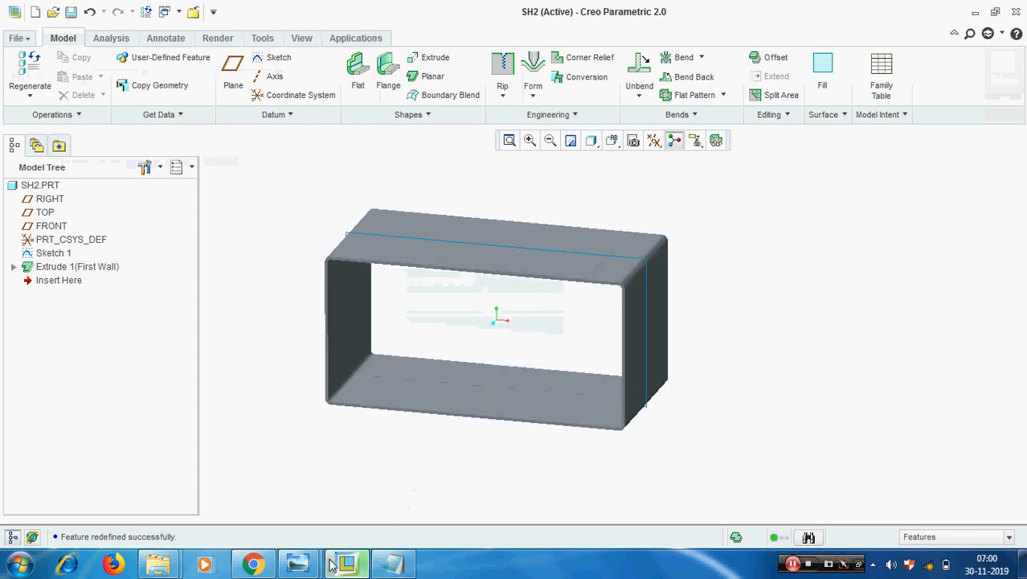
- Review the sheet metal topic list in the part-11 (Tamil) image in Windows Photo Viewer and return to the model
{"action": "left_click", "coordinate": [300, 562]}
{"action": "left_click", "coordinate": [379, 485]}
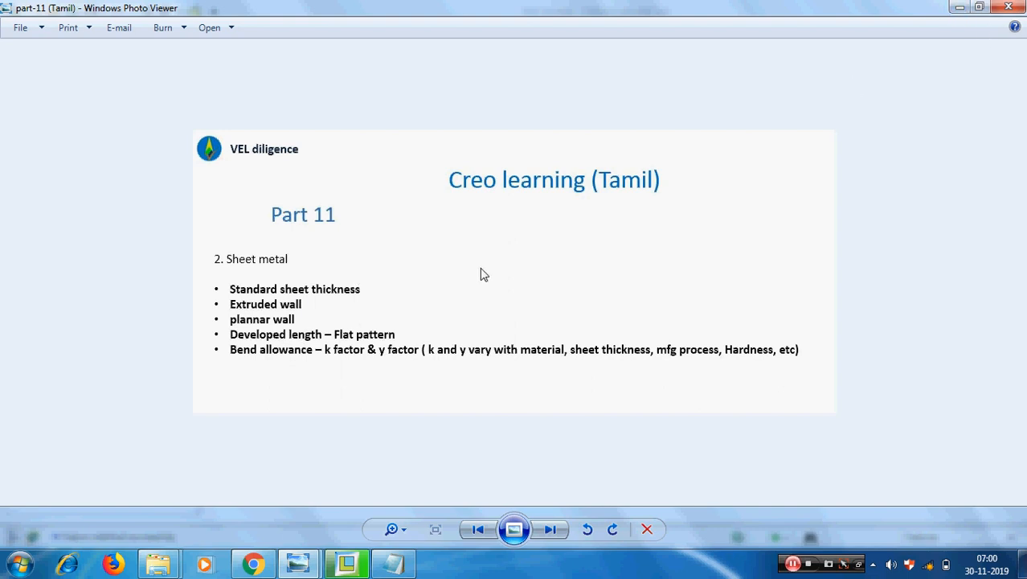
{"action": "left_click", "coordinate": [958, 7]}
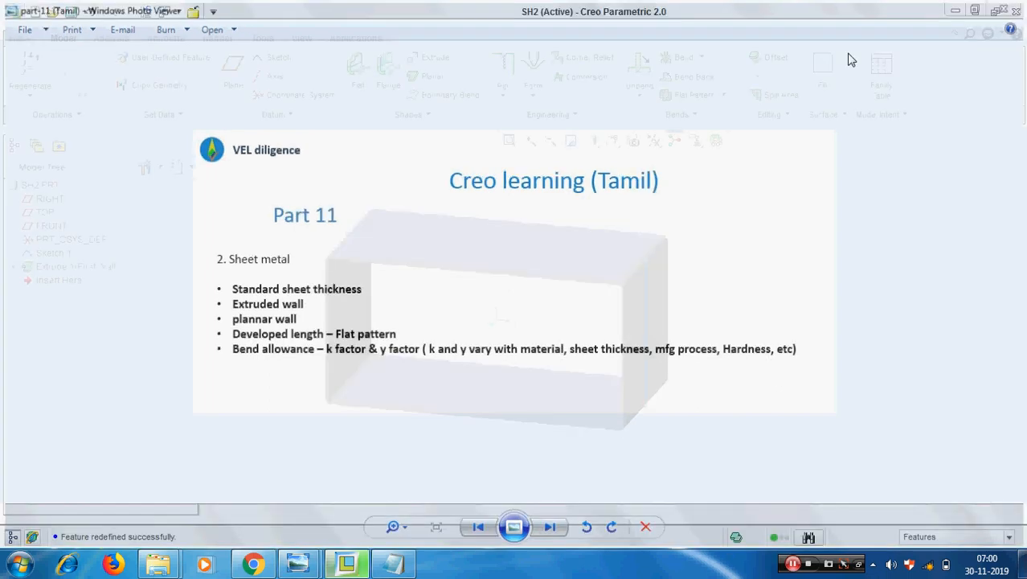
{"action": "scroll", "coordinate": [657, 336], "scroll_direction": "down", "scroll_amount": 2}
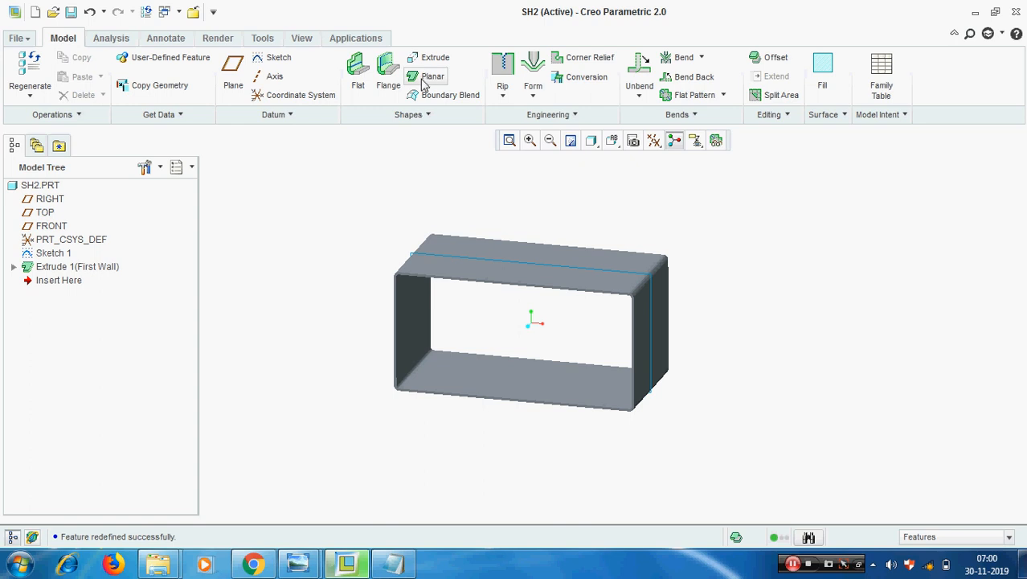
- Delete the extruded first wall from the part, keeping Sketch 1
{"action": "left_click", "coordinate": [75, 270]}
{"action": "right_click", "coordinate": [74, 270]}
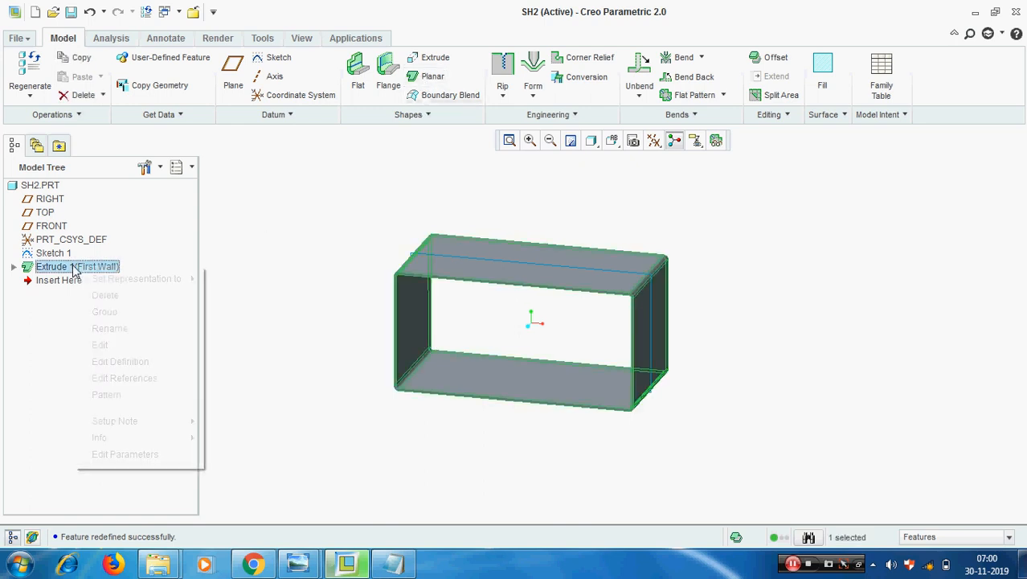
{"action": "left_click", "coordinate": [92, 298]}
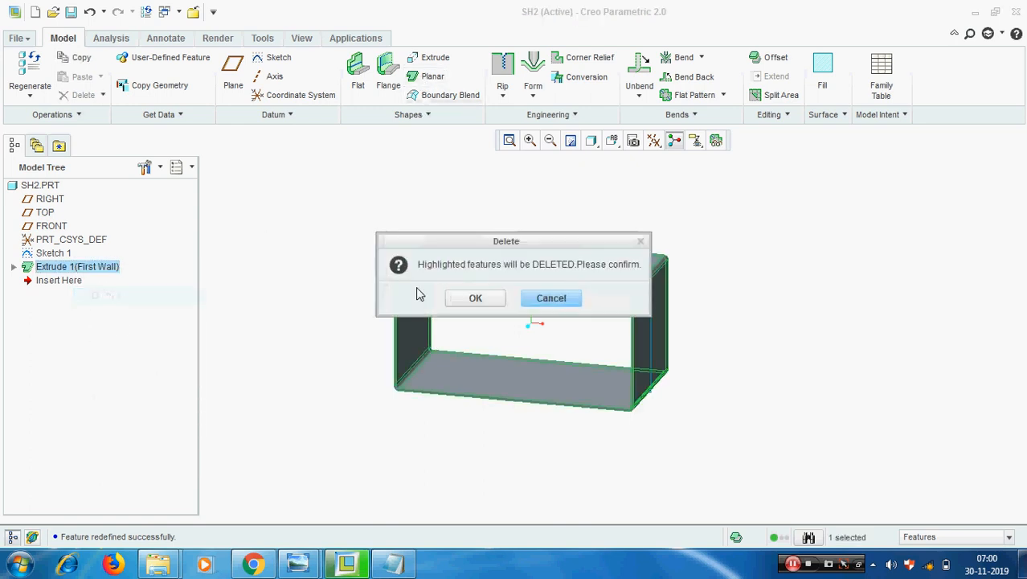
{"action": "left_click", "coordinate": [471, 296]}
{"action": "left_click", "coordinate": [52, 252]}
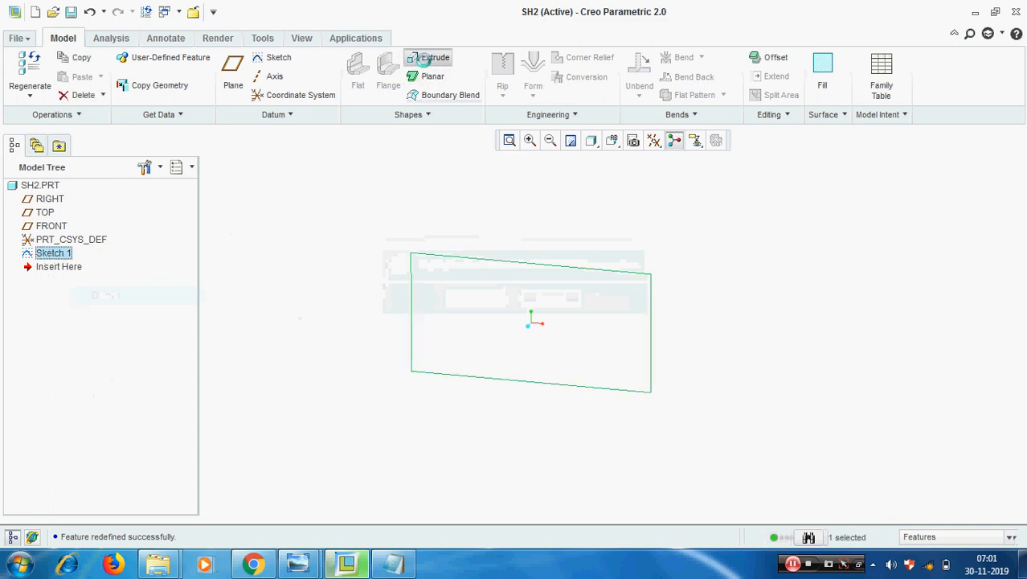
{"action": "left_click", "coordinate": [426, 59]}
{"action": "mouse_move", "coordinate": [727, 256]}
{"action": "middle_mouse_down"}
{"action": "mouse_move", "coordinate": [704, 264]}
{"action": "mouse_move", "coordinate": [711, 254]}
{"action": "middle_mouse_up"}
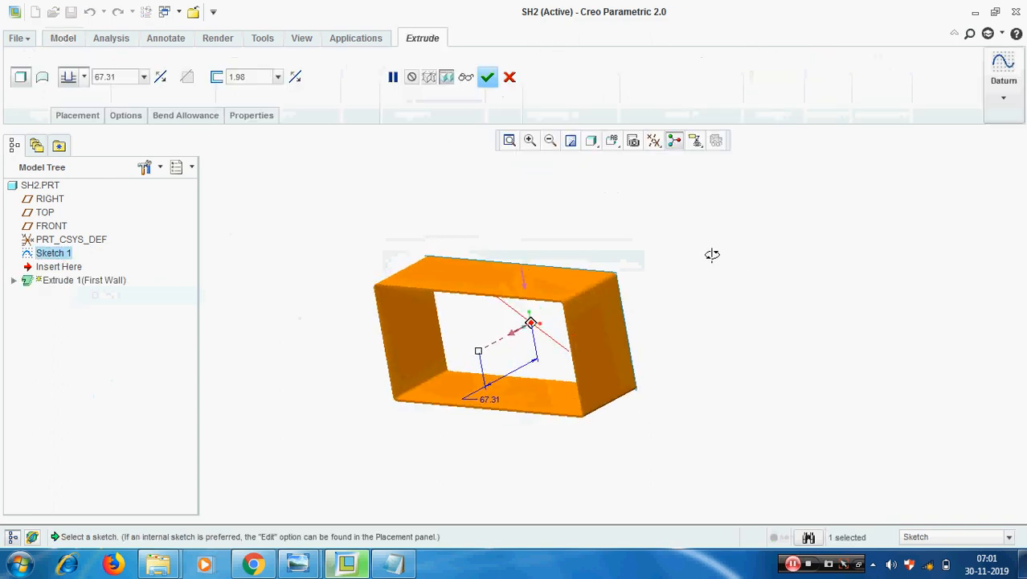
{"action": "left_click", "coordinate": [510, 77]}
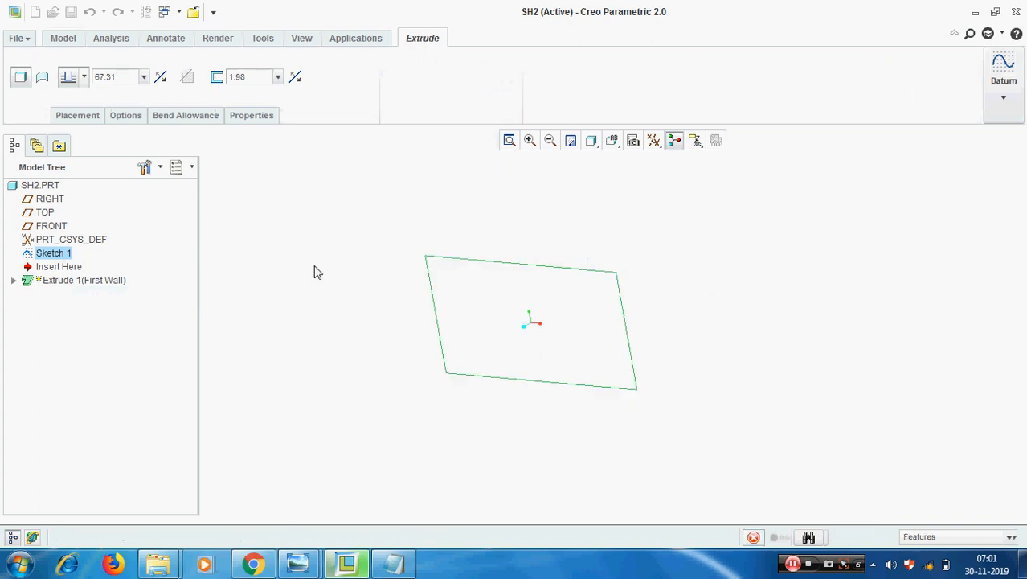
- Create a Planar first wall from the closed rectangle of Sketch 1
{"action": "left_click", "coordinate": [53, 254]}
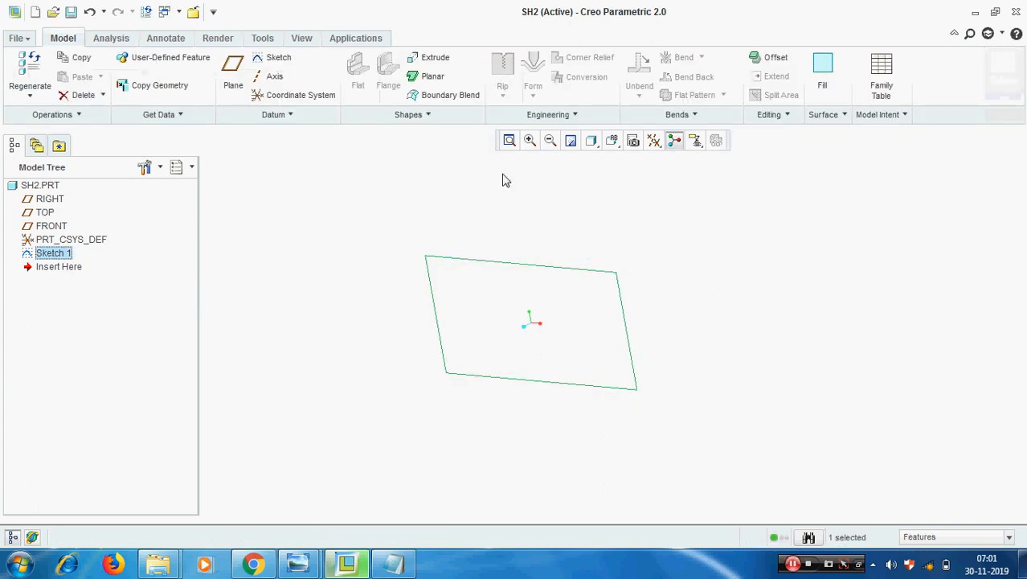
{"action": "left_click", "coordinate": [429, 76]}
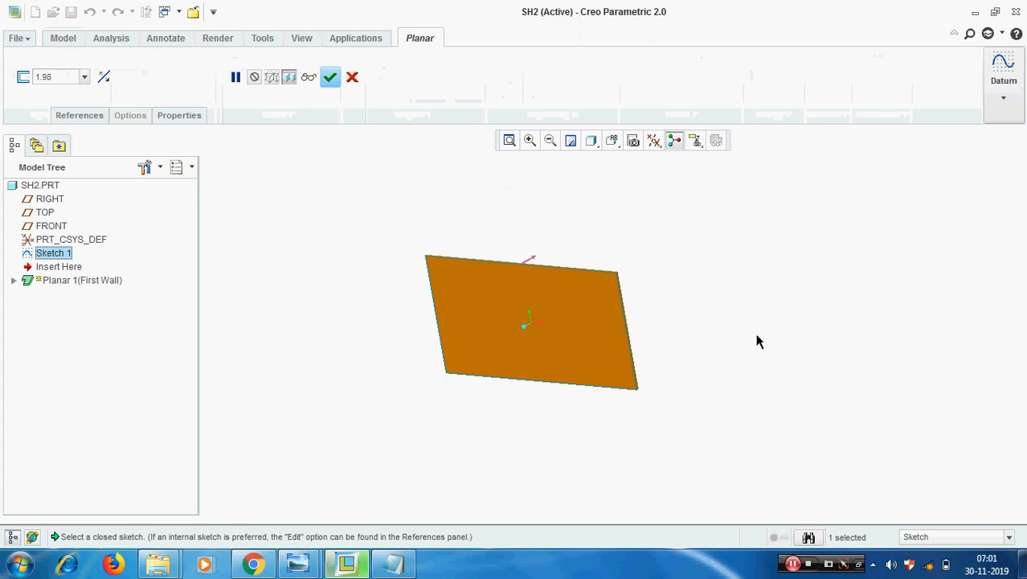
{"action": "scroll", "coordinate": [509, 304], "scroll_direction": "up", "scroll_amount": 2}
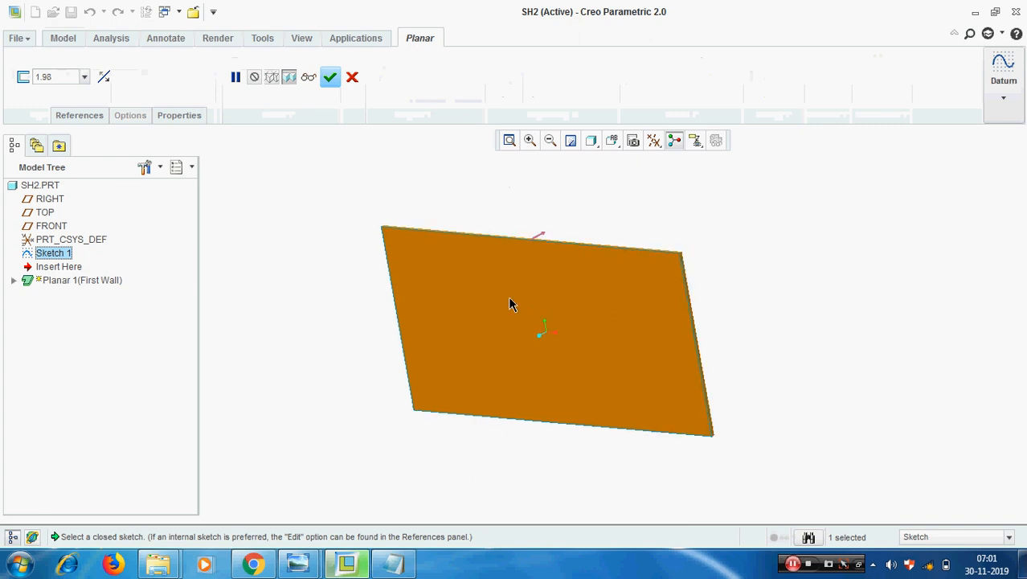
{"action": "scroll", "coordinate": [545, 242], "scroll_direction": "up", "scroll_amount": 3}
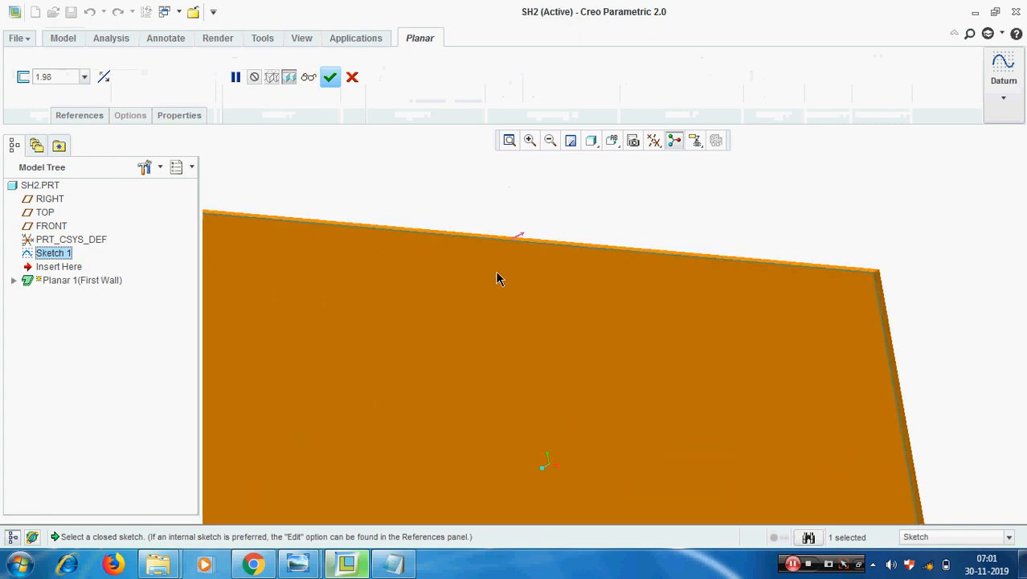
{"action": "left_click", "coordinate": [520, 237]}
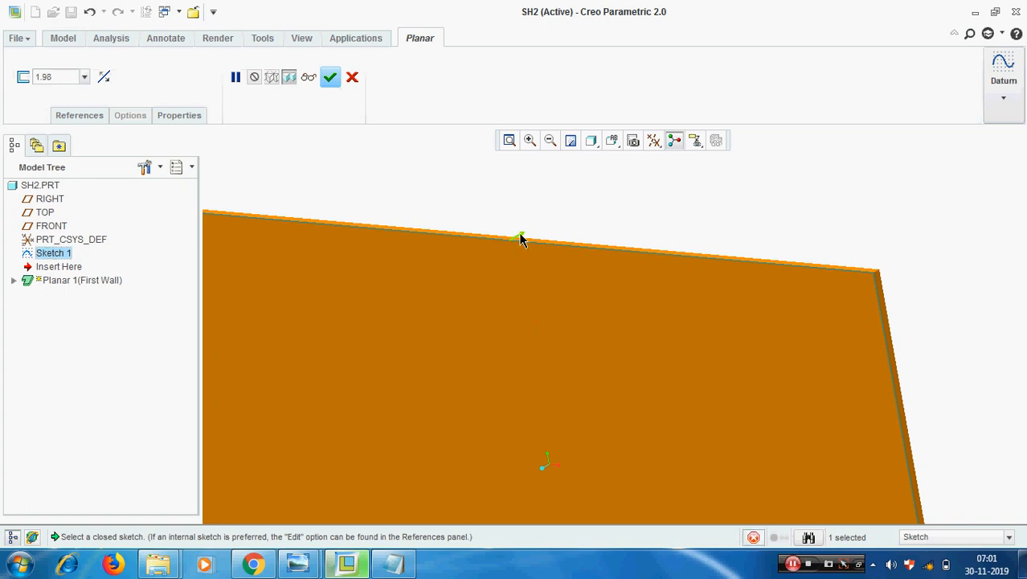
{"action": "left_click", "coordinate": [330, 77]}
- Change the model's display style to Hidden Line and clear the selection of the planar wall
{"action": "scroll", "coordinate": [492, 266], "scroll_direction": "down", "scroll_amount": 2}
{"action": "left_click", "coordinate": [591, 139]}
{"action": "left_click", "coordinate": [624, 231]}
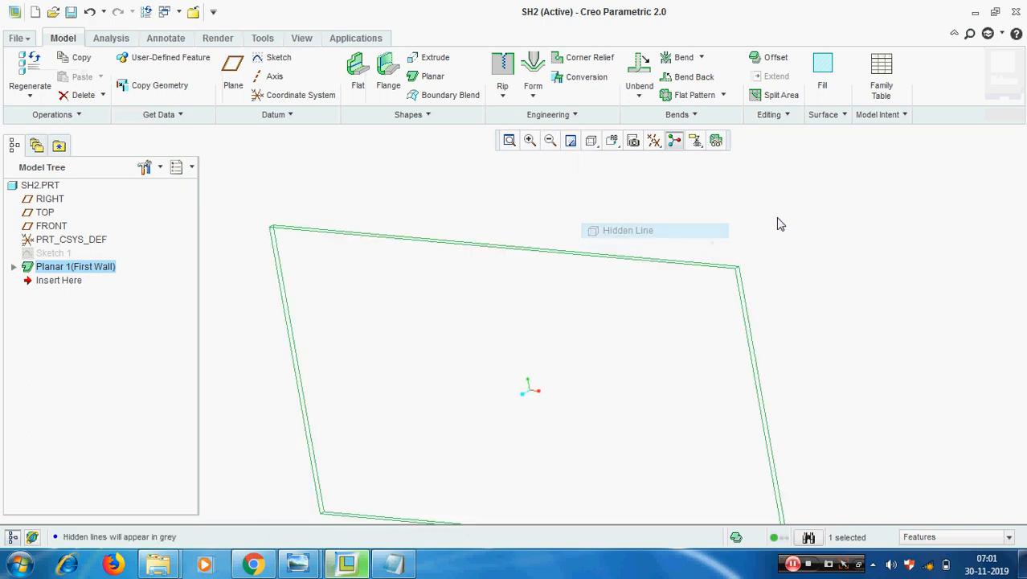
{"action": "left_click", "coordinate": [766, 225]}
- Examine the planar wall's thickness and its green and black edges around the upper corner
{"action": "scroll", "coordinate": [700, 271], "scroll_direction": "down", "scroll_amount": 2}
{"action": "scroll", "coordinate": [700, 271], "scroll_direction": "up", "scroll_amount": 5}
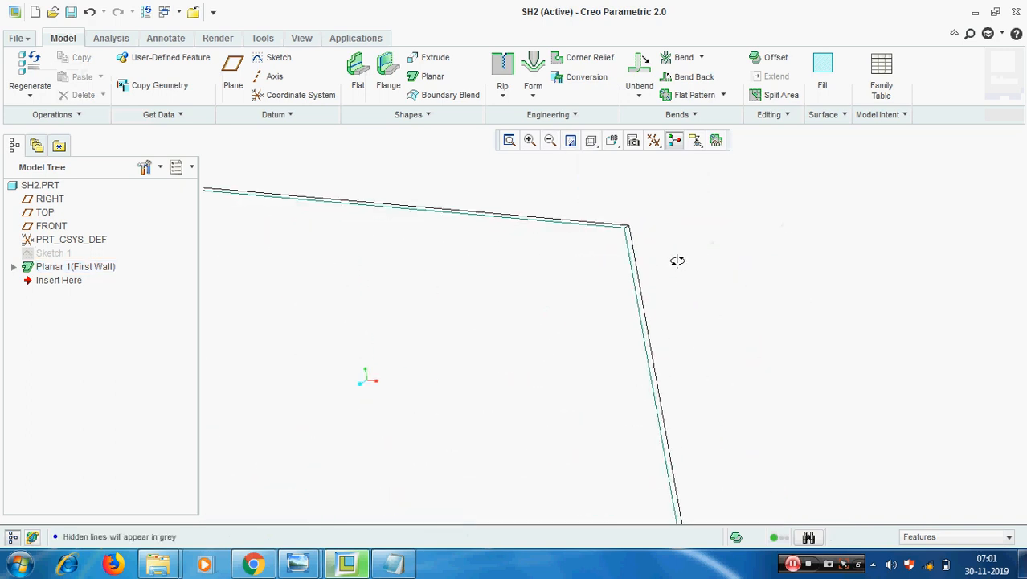
{"action": "scroll", "coordinate": [684, 297], "scroll_direction": "up", "scroll_amount": 1}
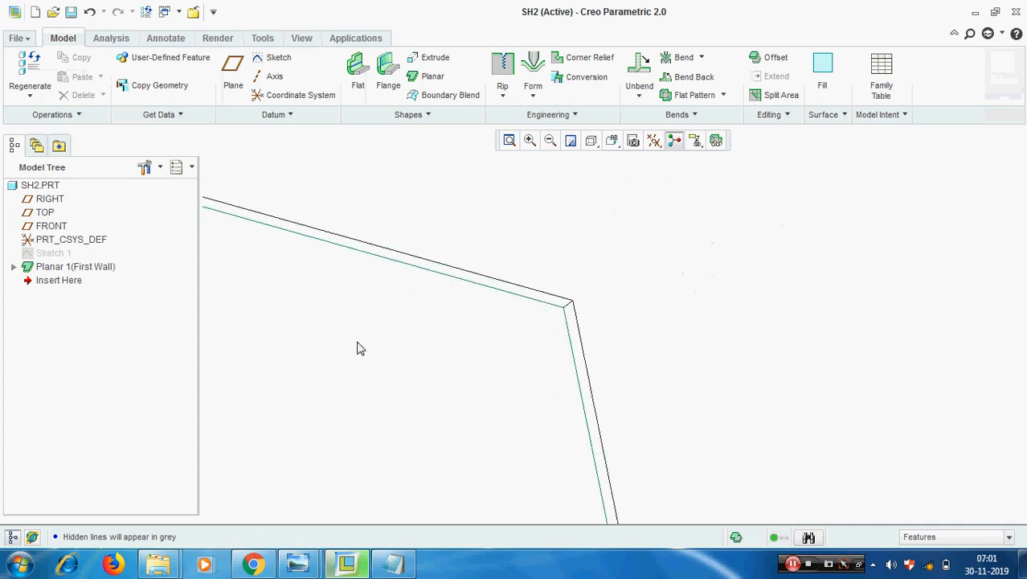
{"action": "scroll", "coordinate": [658, 291], "scroll_direction": "down", "scroll_amount": 1}
{"action": "scroll", "coordinate": [870, 229], "scroll_direction": "down", "scroll_amount": 3}
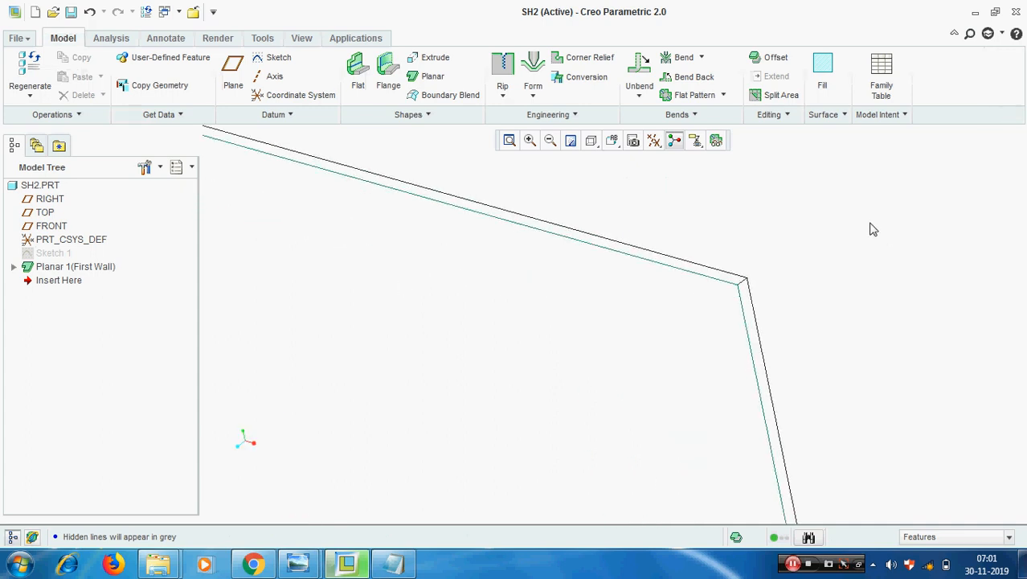
{"action": "scroll", "coordinate": [481, 328], "scroll_direction": "down", "scroll_amount": 2}
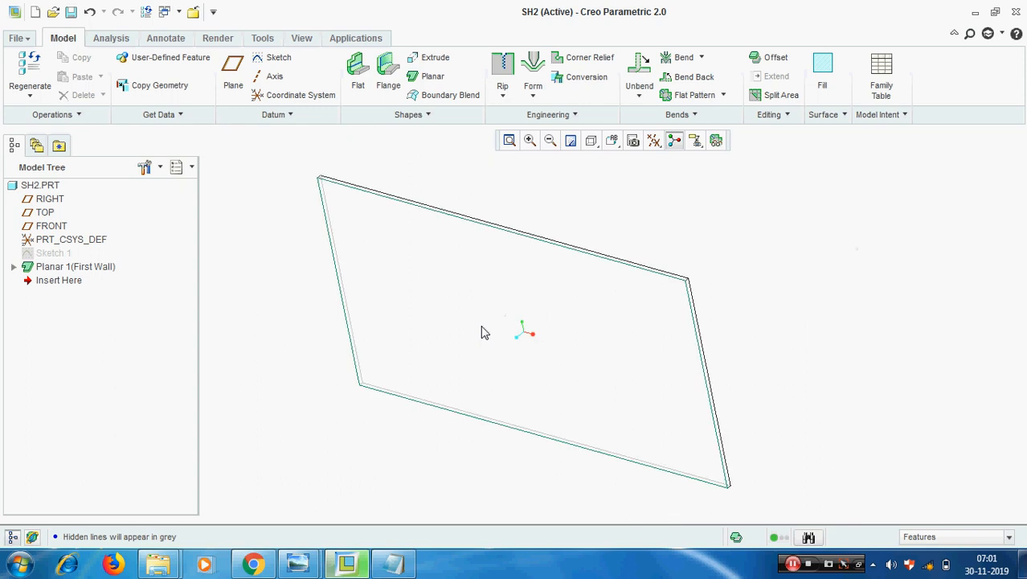
{"action": "scroll", "coordinate": [529, 265], "scroll_direction": "up", "scroll_amount": 2}
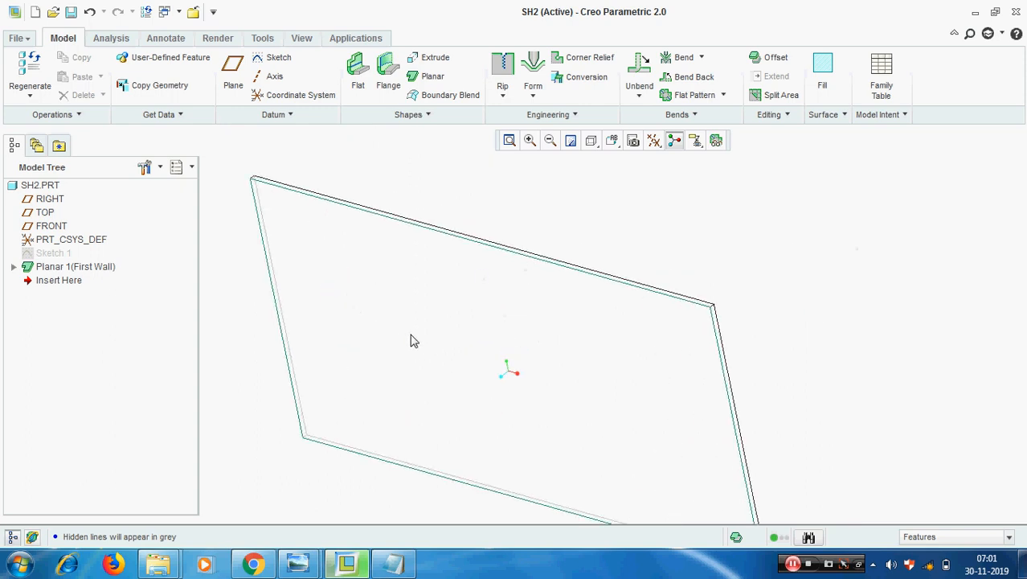
{"action": "scroll", "coordinate": [550, 277], "scroll_direction": "up", "scroll_amount": 2}
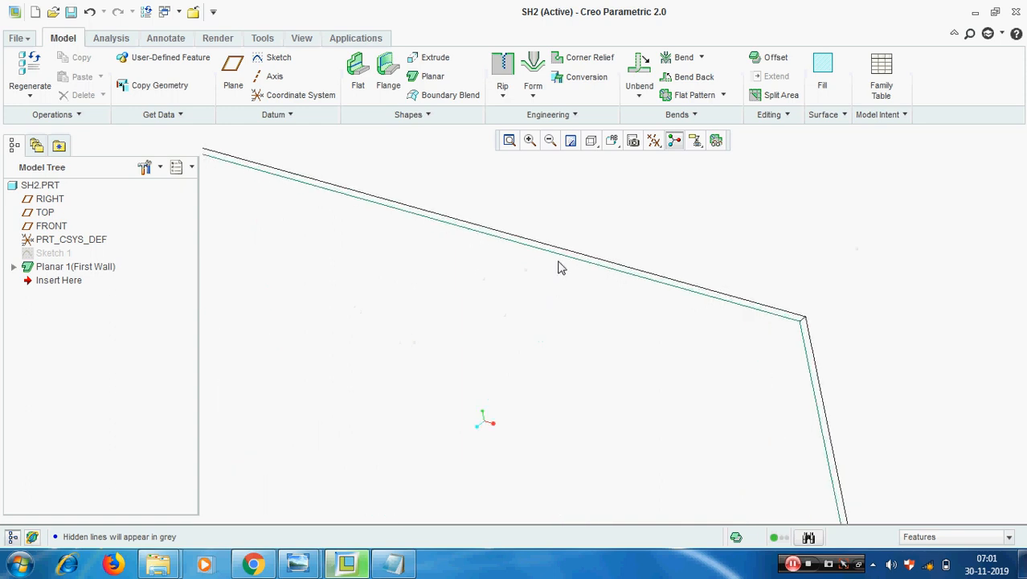
- Change the model's display style from Hidden Line to Shading
{"action": "scroll", "coordinate": [564, 255], "scroll_direction": "up", "scroll_amount": 2}
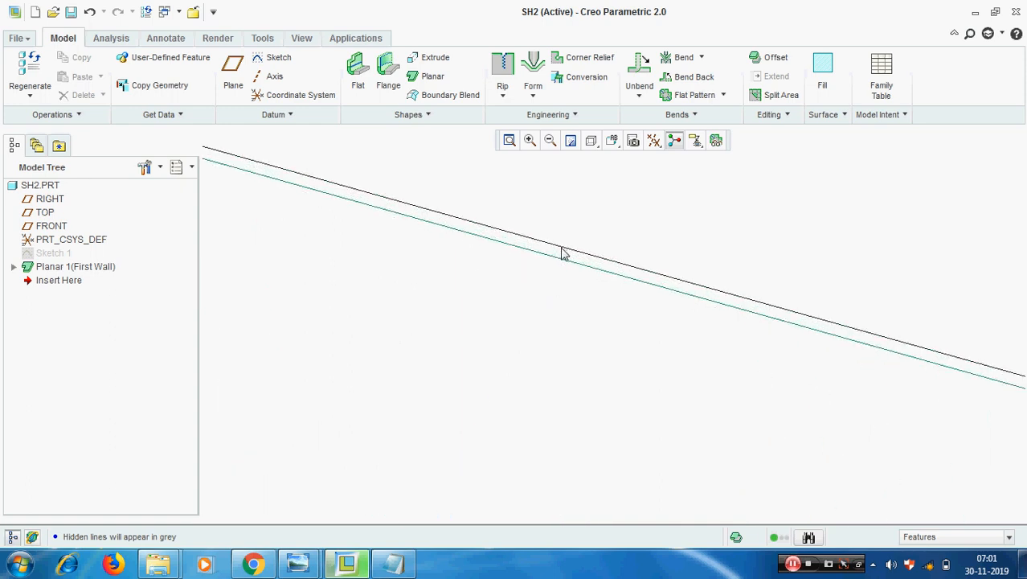
{"action": "scroll", "coordinate": [474, 258], "scroll_direction": "down", "scroll_amount": 5}
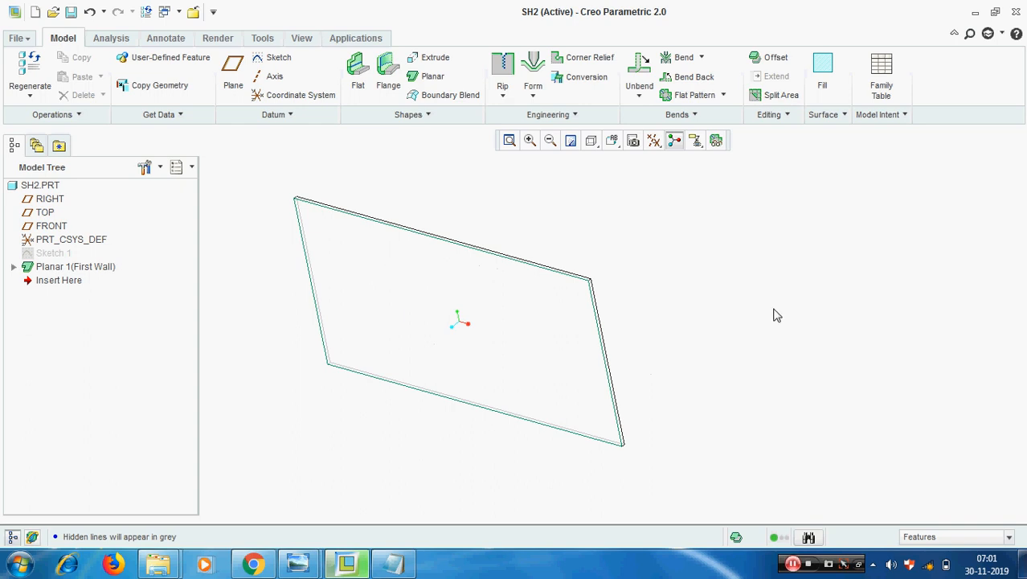
{"action": "left_click", "coordinate": [592, 143]}
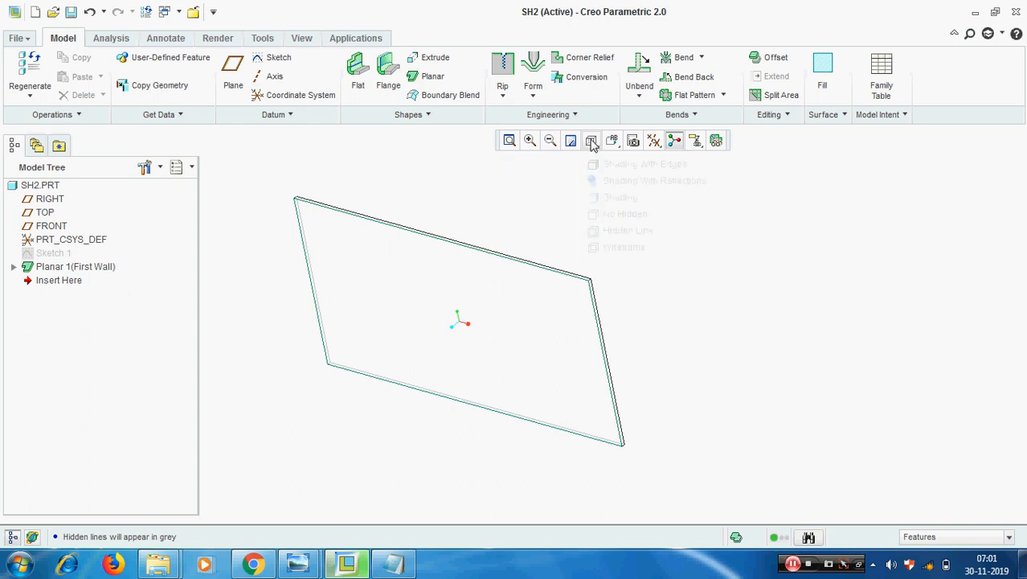
{"action": "left_click", "coordinate": [623, 200]}
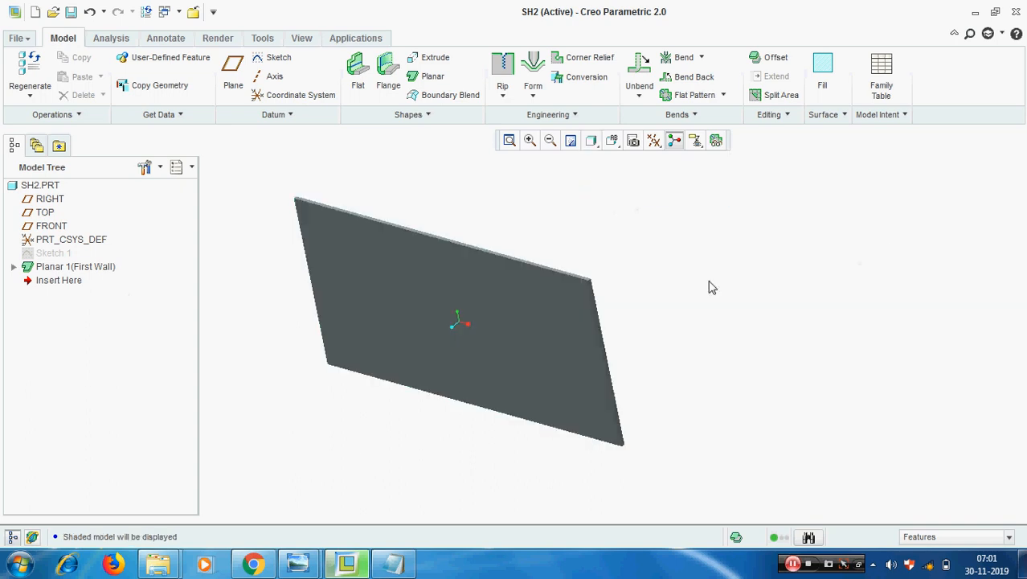
{"action": "middle_click_drag", "start_coordinate": [708, 287], "coordinate": [665, 301]}
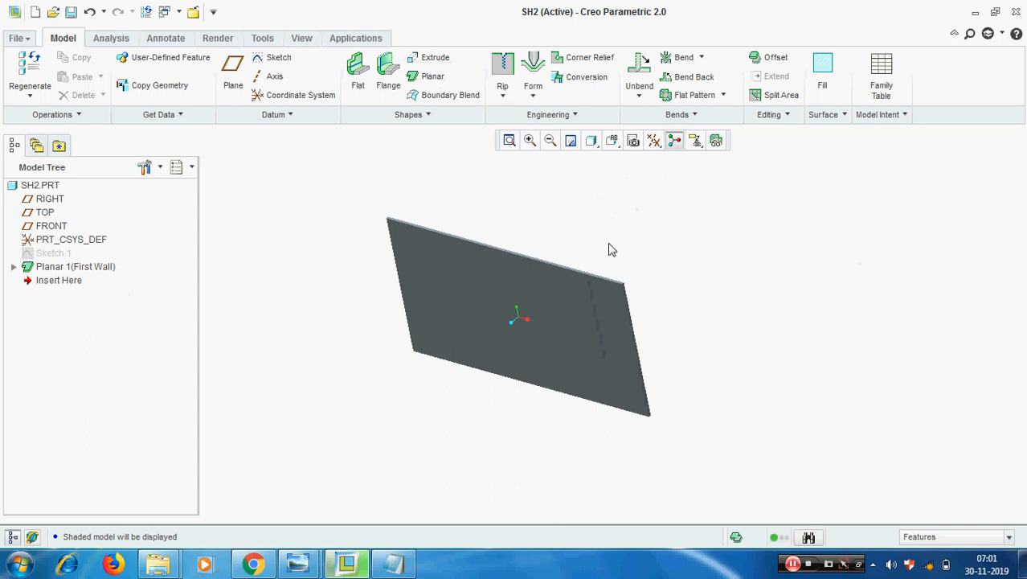
{"action": "middle_click_drag", "start_coordinate": [541, 305], "coordinate": [515, 241]}
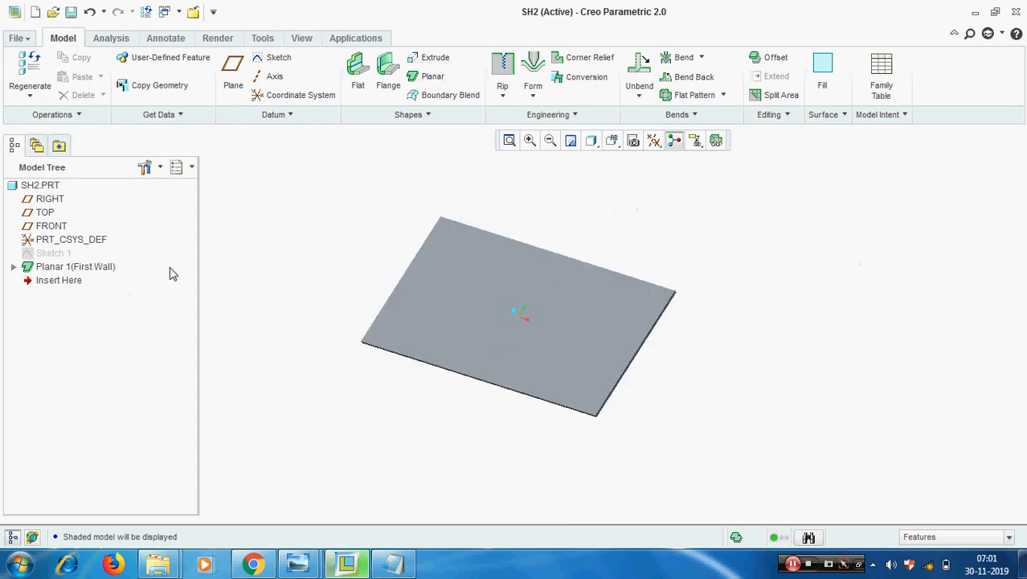
- Delete the planar first wall from the part, keeping Sketch 1
{"action": "right_click", "coordinate": [64, 272]}
{"action": "left_click", "coordinate": [100, 296]}
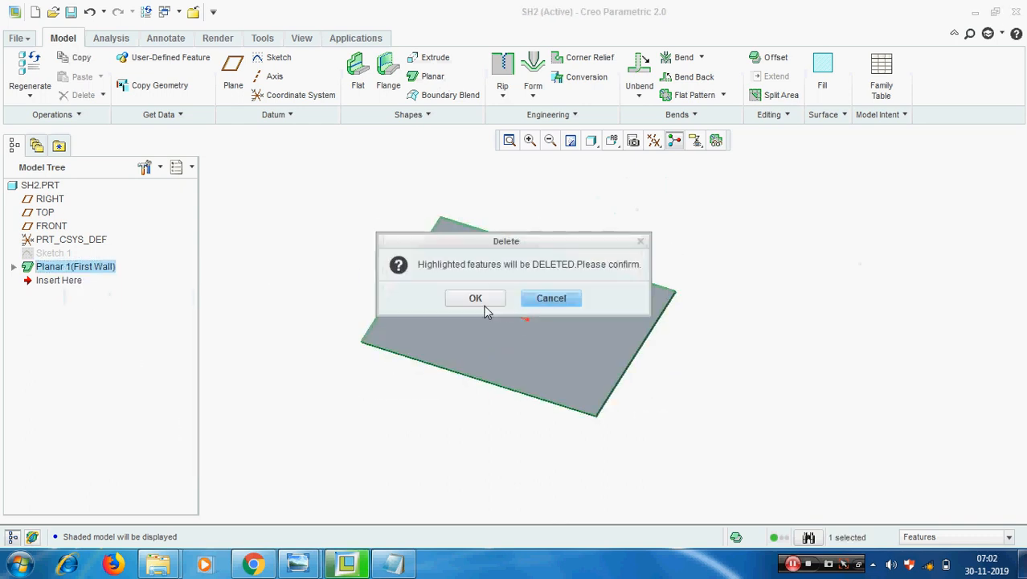
{"action": "left_click", "coordinate": [479, 300]}
- Unhide the rectangle sketch, Sketch 1, and set the model to its Default Orientation
{"action": "right_click", "coordinate": [58, 254]}
{"action": "left_click", "coordinate": [101, 476]}
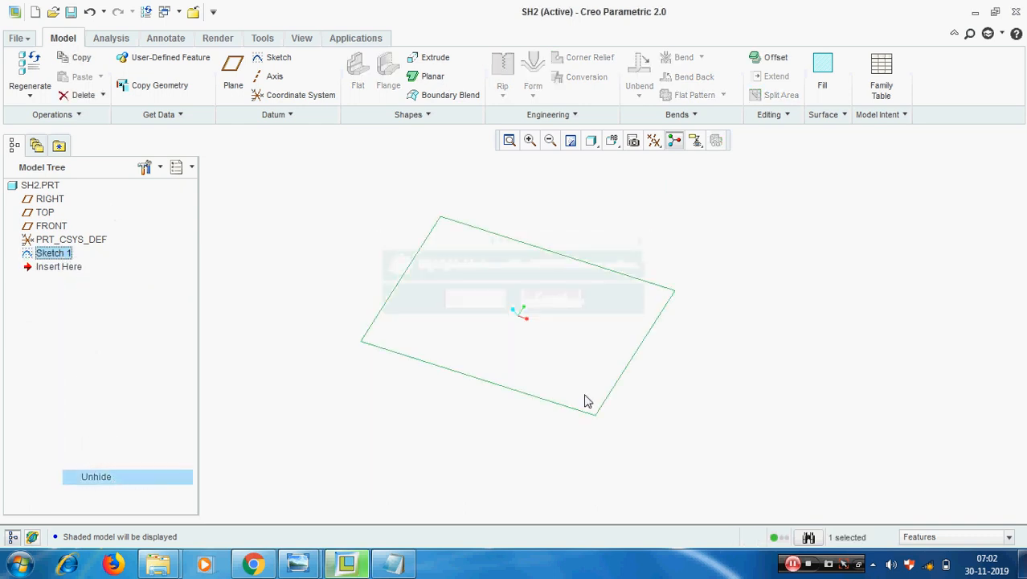
{"action": "left_click", "coordinate": [755, 306]}
{"action": "left_click", "coordinate": [612, 141]}
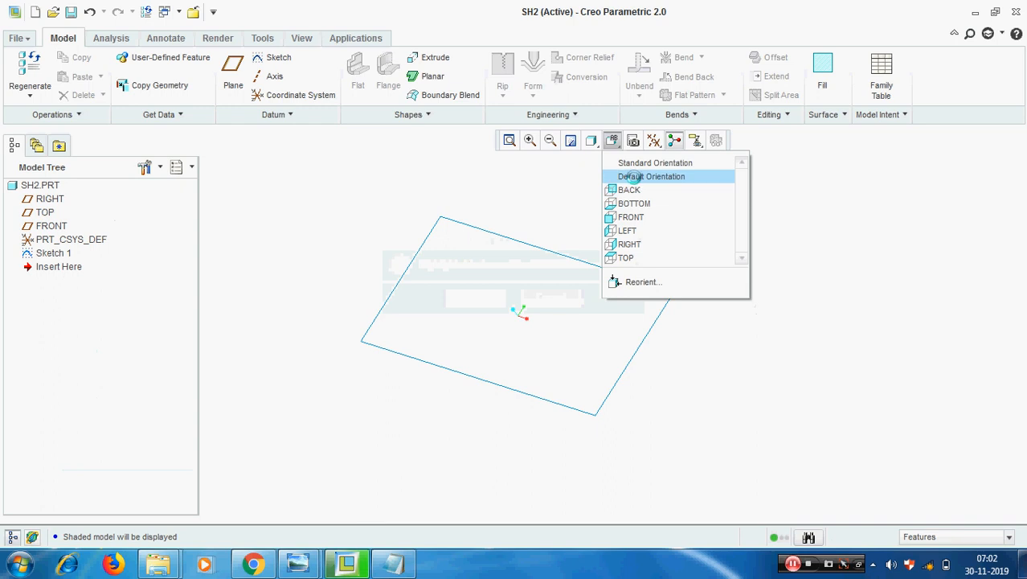
{"action": "left_click", "coordinate": [631, 174]}
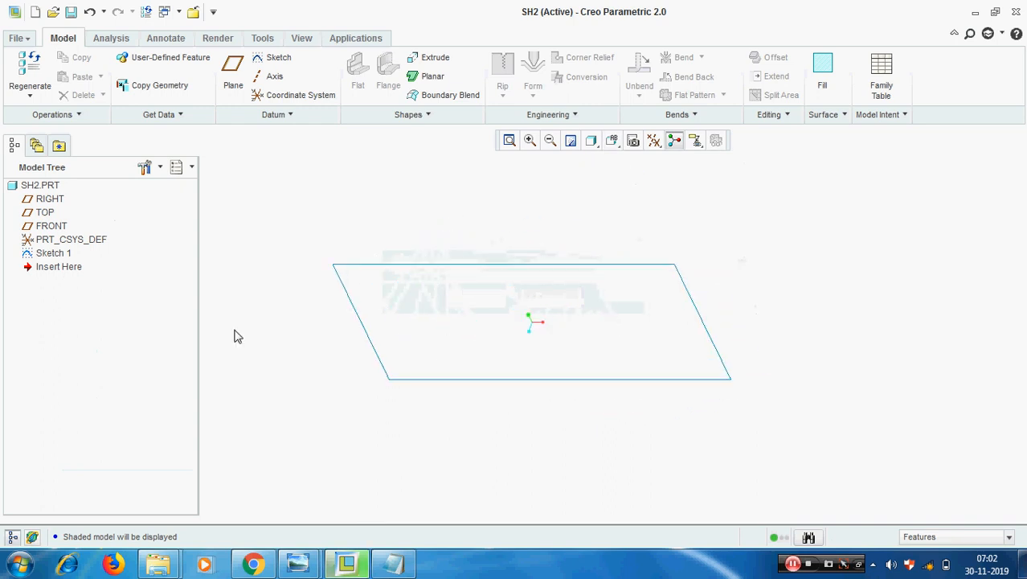
- Redefine Sketch 1 by converting the rectangle's top line to construction geometry, leaving an open U-shaped profile
{"action": "left_click", "coordinate": [53, 255]}
{"action": "right_click", "coordinate": [53, 256]}
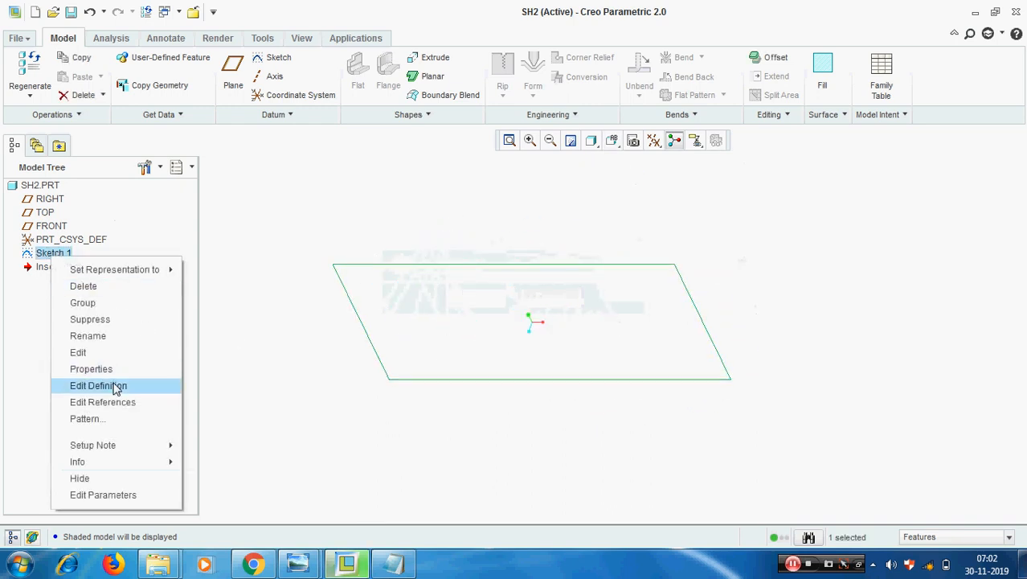
{"action": "left_click", "coordinate": [85, 386]}
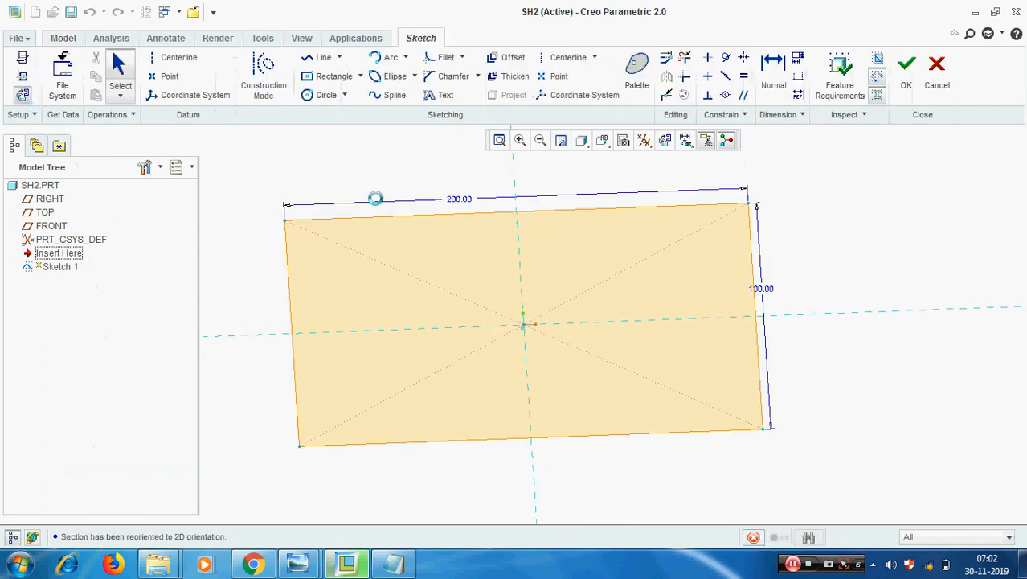
{"action": "left_click", "coordinate": [574, 212]}
{"action": "right_click", "coordinate": [574, 211]}
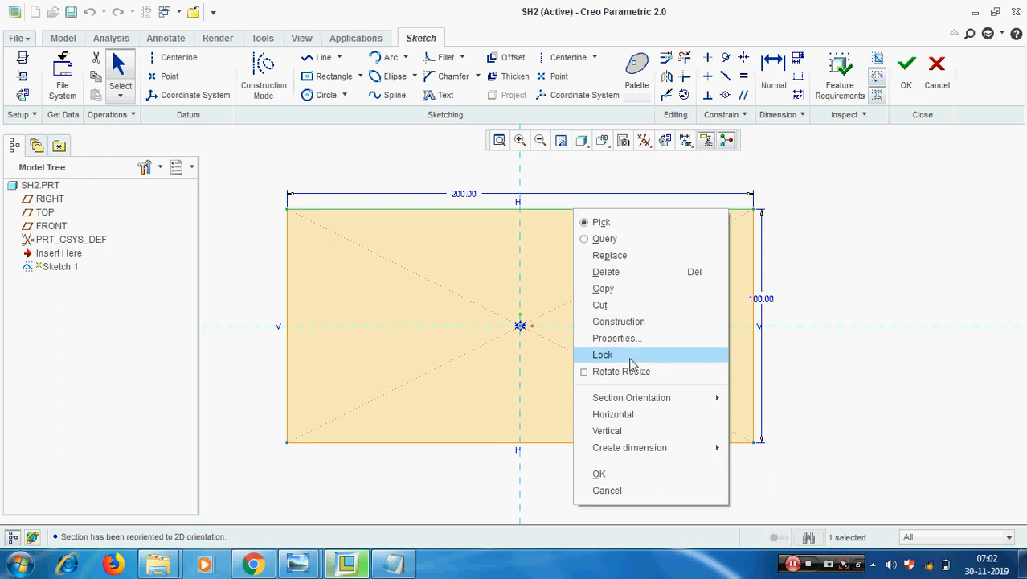
{"action": "left_click", "coordinate": [633, 329]}
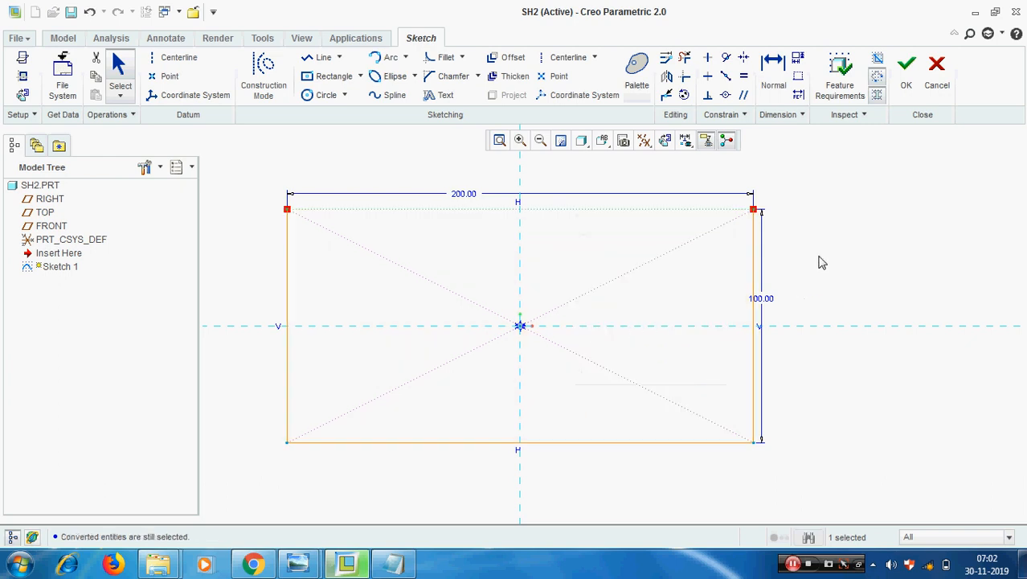
{"action": "left_click", "coordinate": [903, 78]}
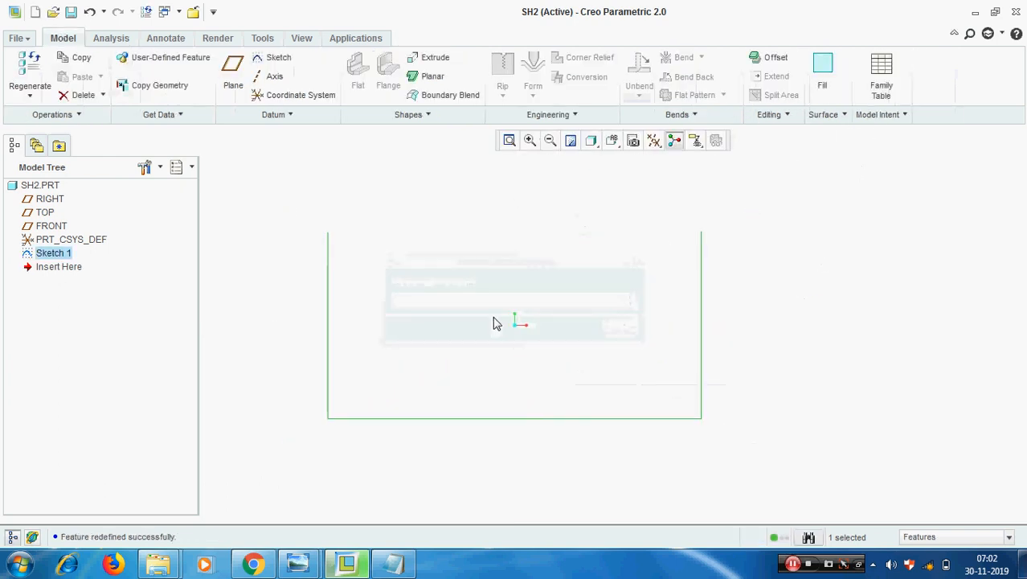
- Start an extrusion of the open U-shaped Sketch 1 with a depth of 100 mm
{"action": "middle_click_drag", "start_coordinate": [546, 300], "coordinate": [521, 334]}
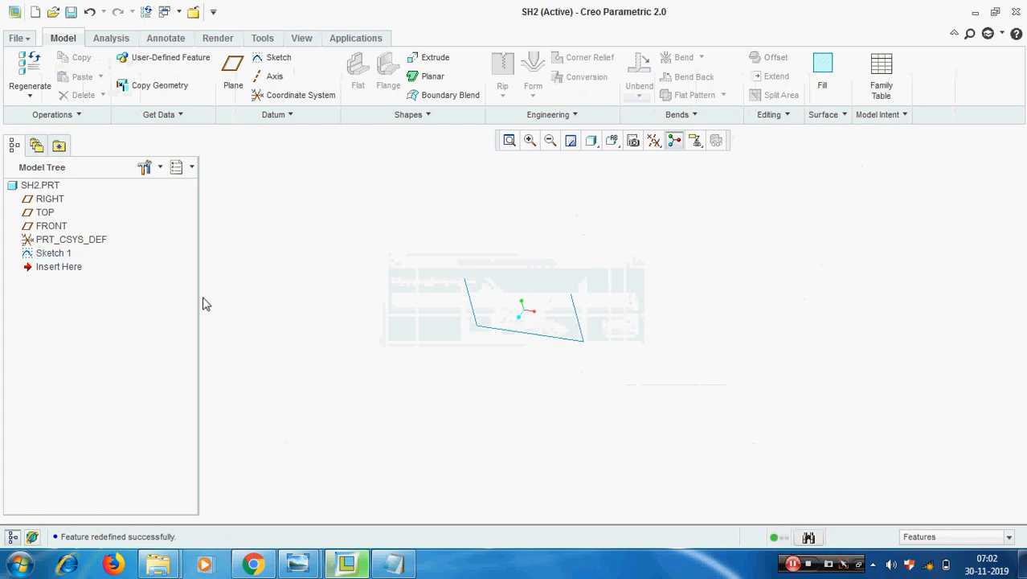
{"action": "left_click", "coordinate": [53, 255]}
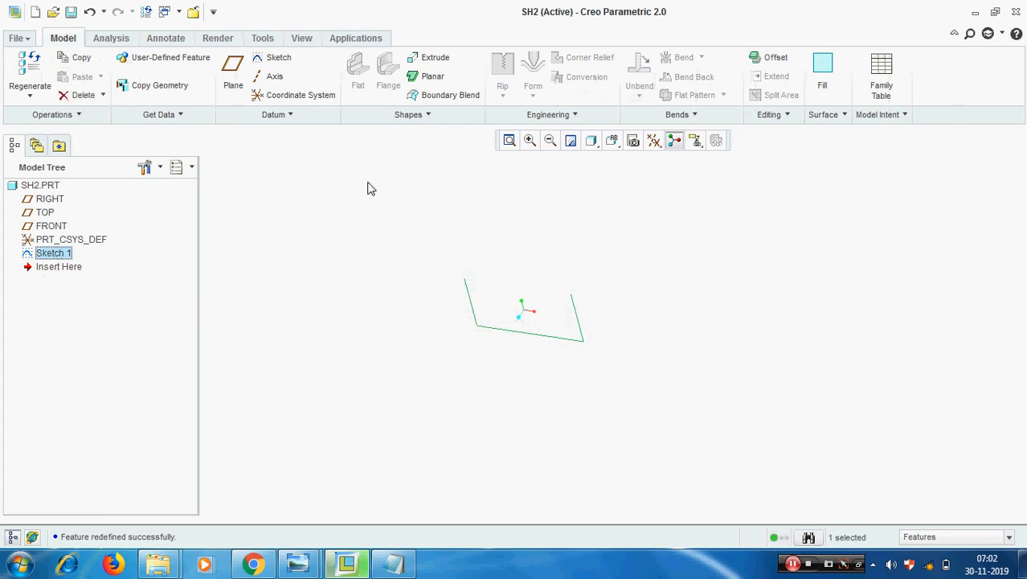
{"action": "left_click", "coordinate": [430, 57]}
{"action": "left_click", "coordinate": [127, 77]}
{"action": "type", "text": "100"}
{"action": "key", "text": "Return"}
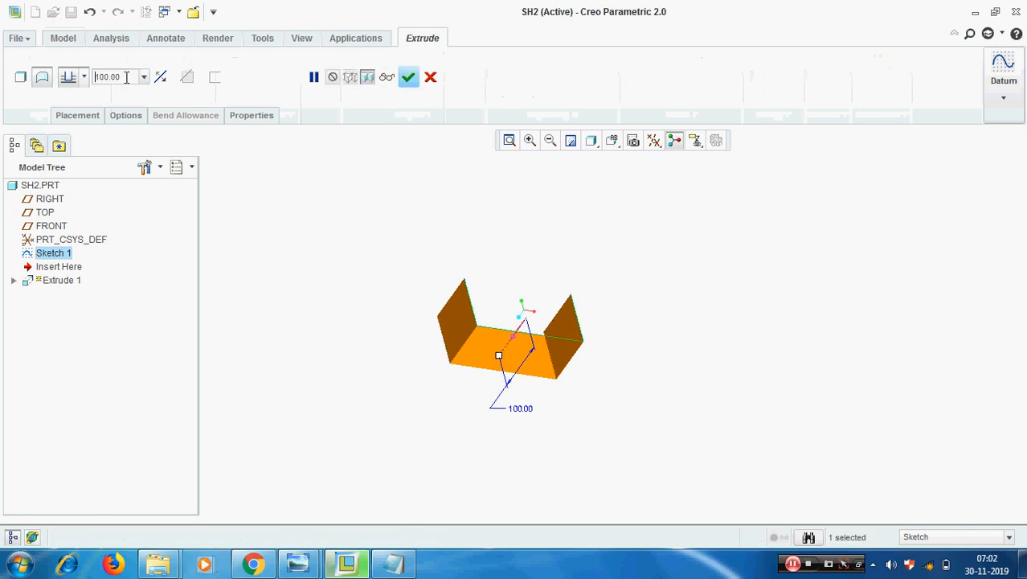
- Make the extrusion symmetric about the sketch plane and complete it as a first wall 1.98 mm thick
{"action": "left_click", "coordinate": [84, 77]}
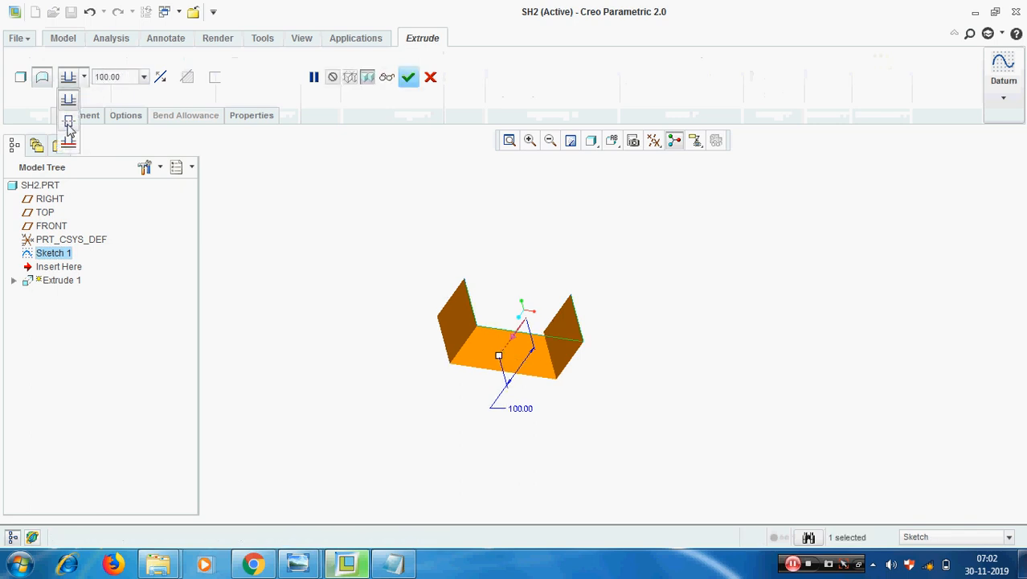
{"action": "left_click", "coordinate": [70, 130]}
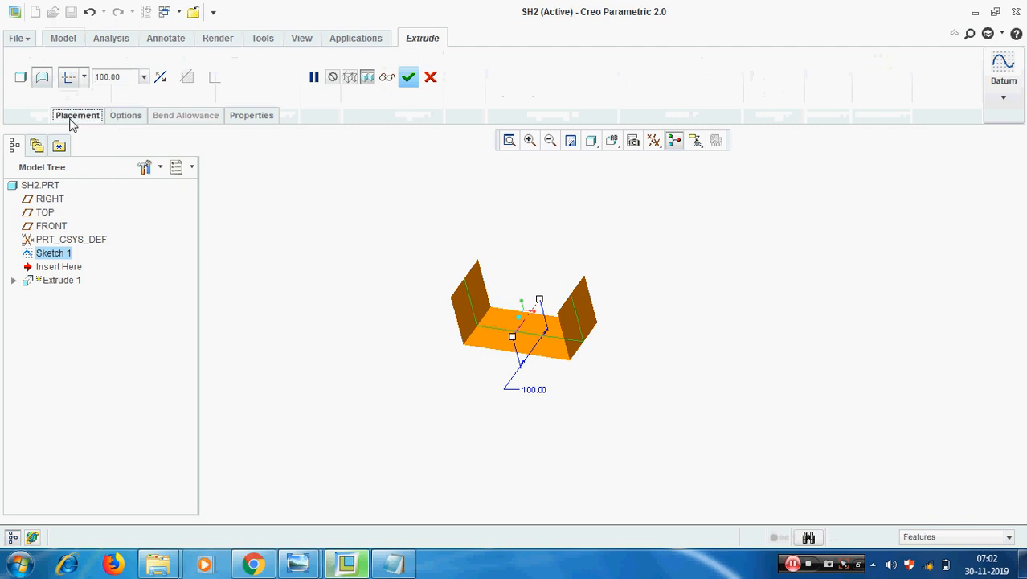
{"action": "left_click", "coordinate": [72, 123]}
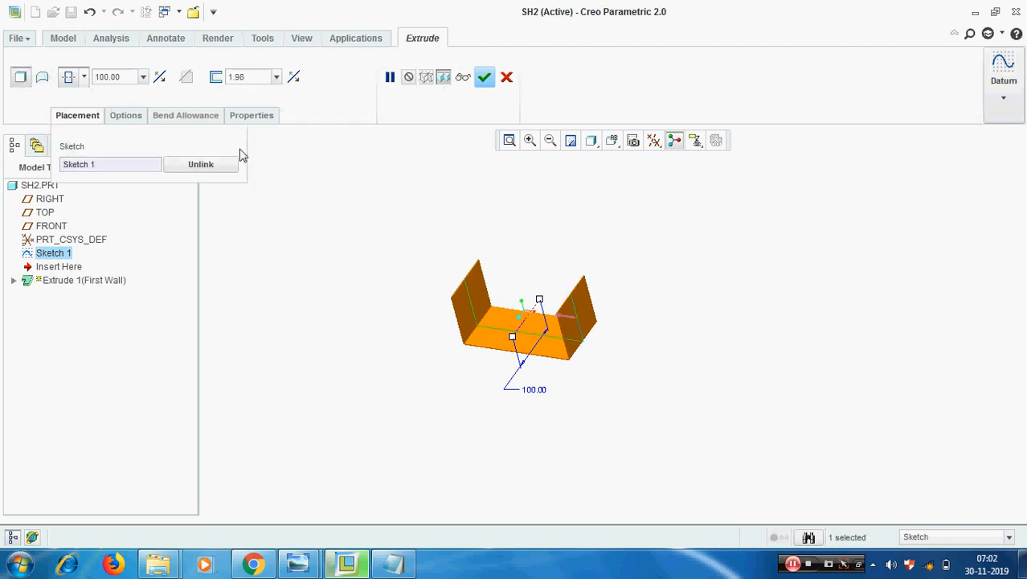
{"action": "scroll", "coordinate": [441, 298], "scroll_direction": "up", "scroll_amount": 2}
{"action": "middle_click_drag", "start_coordinate": [441, 296], "coordinate": [465, 282]}
{"action": "left_click", "coordinate": [483, 76]}
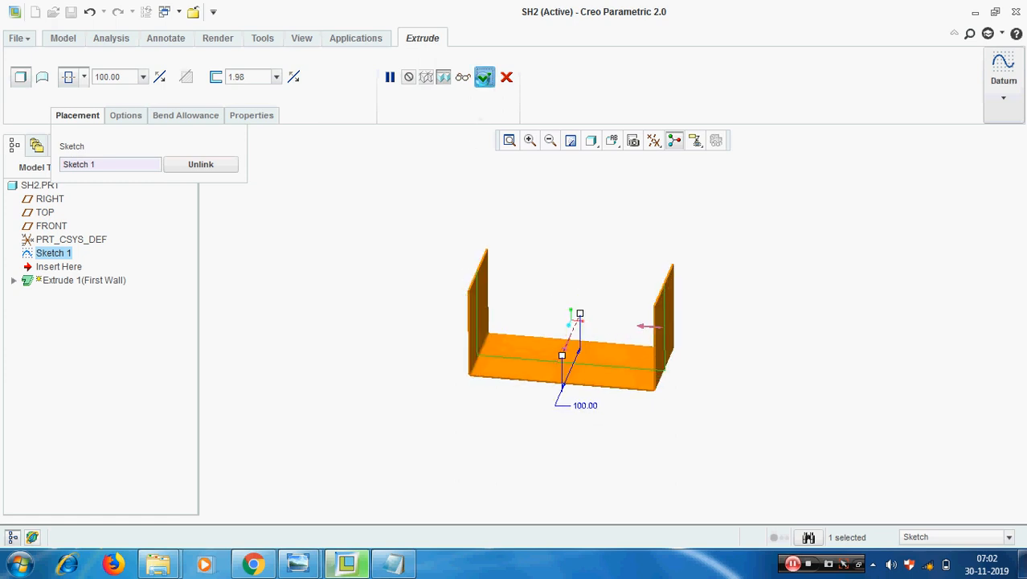
{"action": "middle_click_drag", "start_coordinate": [797, 283], "coordinate": [770, 337]}
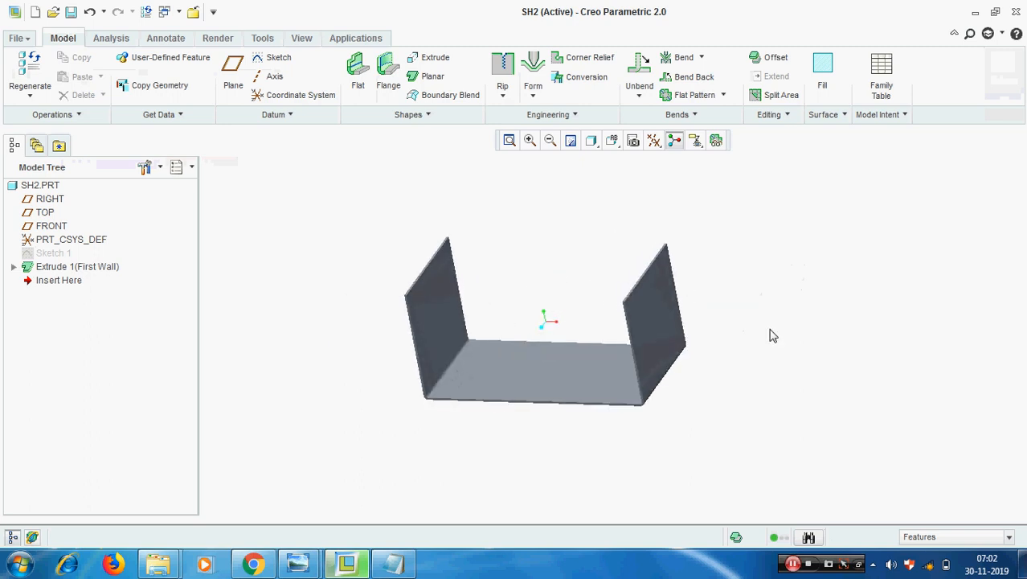
- Start a Flat Pattern and replace its fixed geometry with the underside of the U-shaped wall's base
{"action": "left_click", "coordinate": [696, 95]}
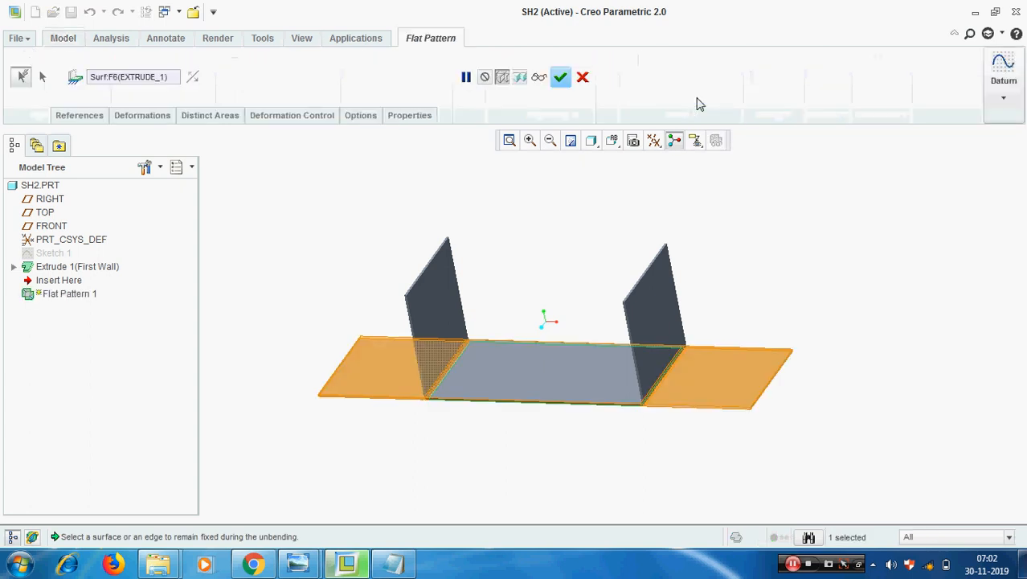
{"action": "left_click", "coordinate": [79, 116]}
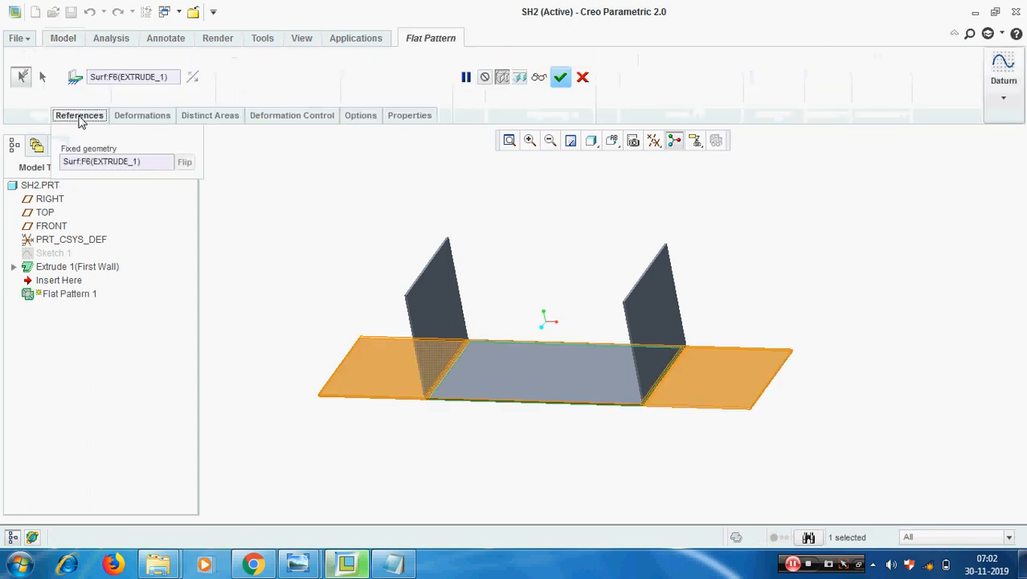
{"action": "right_click", "coordinate": [90, 164]}
{"action": "left_click", "coordinate": [128, 172]}
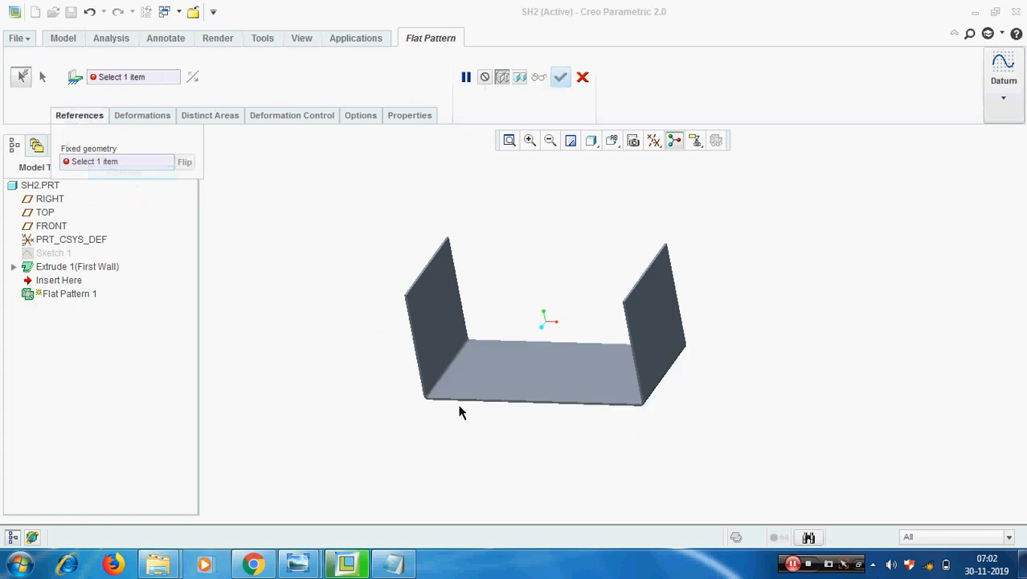
{"action": "left_click", "coordinate": [565, 385]}
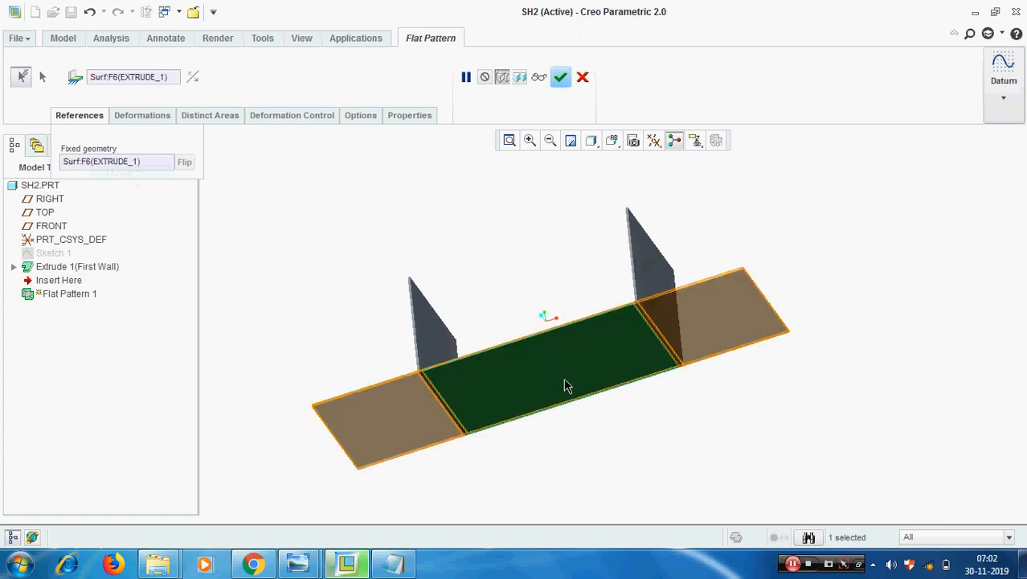
- Try one upright side wall of the U-shape as the flat pattern's fixed geometry
{"action": "right_click", "coordinate": [124, 166]}
{"action": "left_click", "coordinate": [141, 178]}
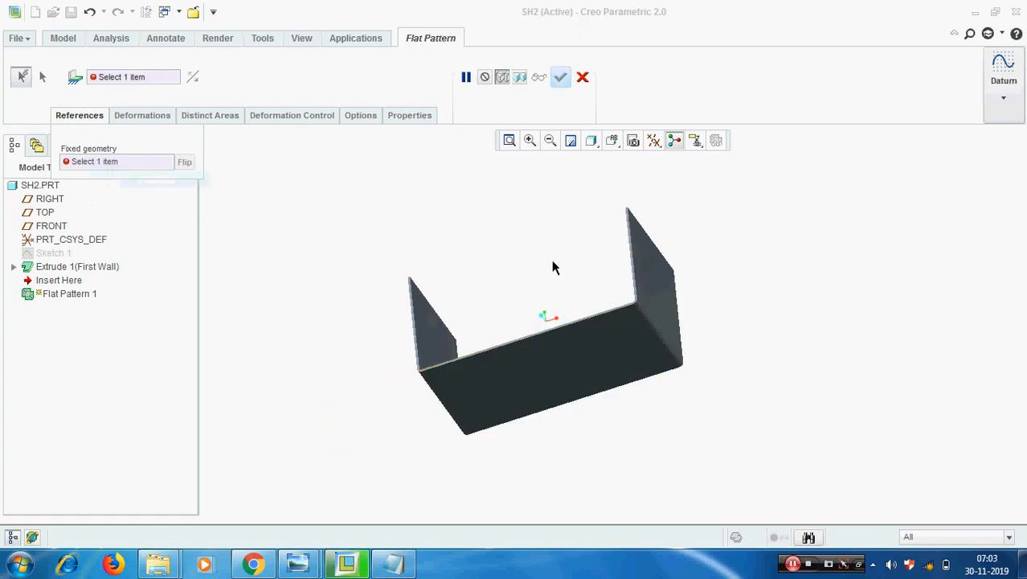
{"action": "middle_click_drag", "start_coordinate": [553, 267], "coordinate": [551, 306]}
{"action": "left_click", "coordinate": [664, 320]}
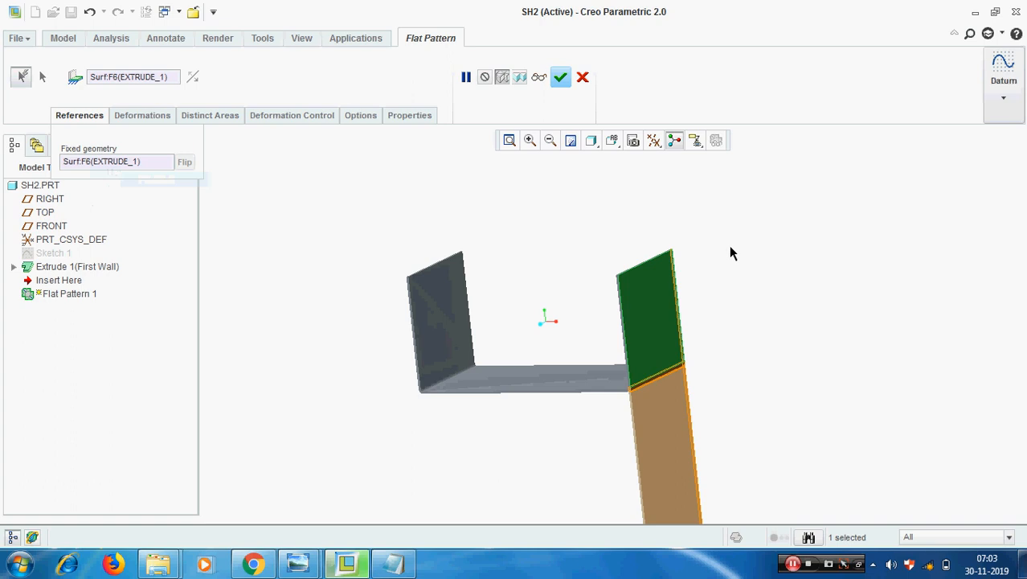
{"action": "middle_click_drag", "start_coordinate": [730, 253], "coordinate": [534, 301]}
{"action": "middle_click_drag", "start_coordinate": [649, 380], "coordinate": [549, 312]}
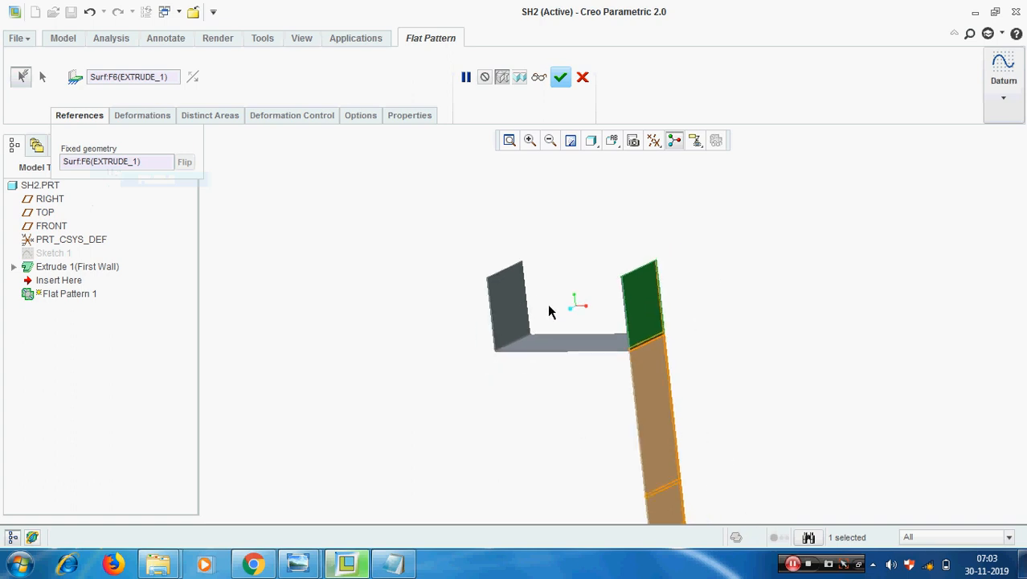
{"action": "scroll", "coordinate": [548, 303], "scroll_direction": "down", "scroll_amount": 1}
- Replace the fixed geometry with the underside of the base and complete the flat pattern
{"action": "right_click", "coordinate": [113, 162]}
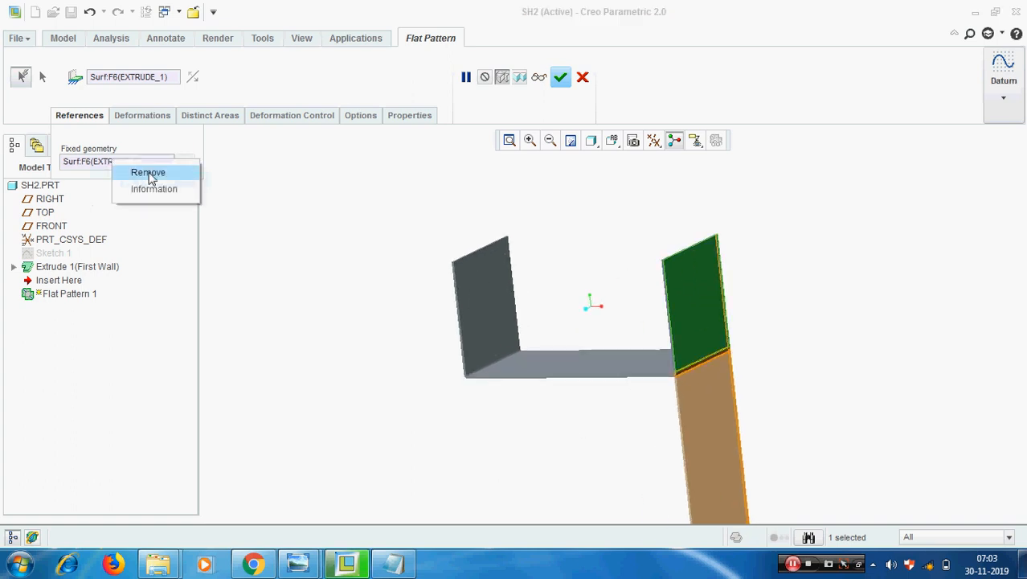
{"action": "left_click", "coordinate": [150, 173]}
{"action": "middle_click_drag", "start_coordinate": [536, 257], "coordinate": [598, 328]}
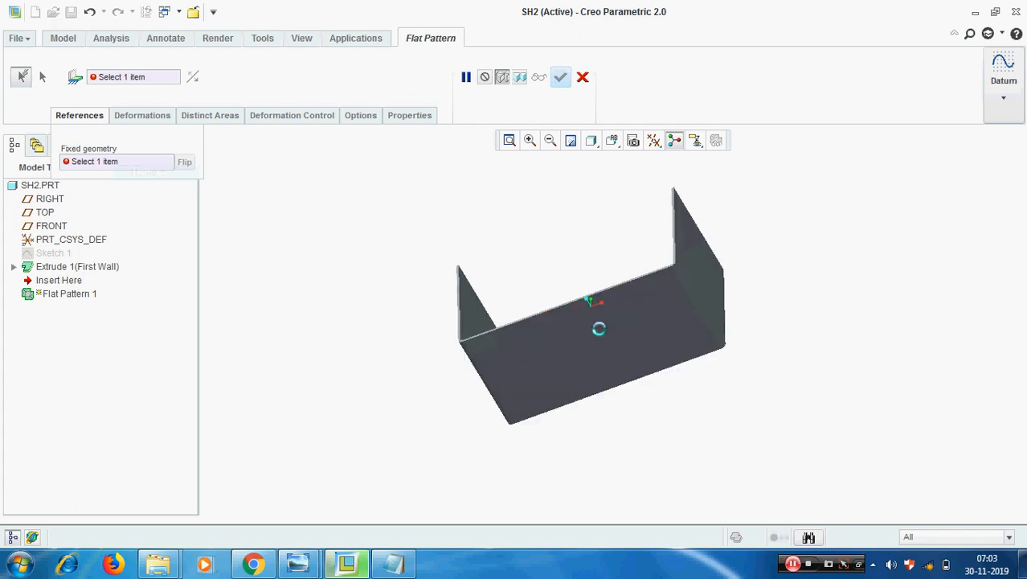
{"action": "left_click", "coordinate": [599, 328]}
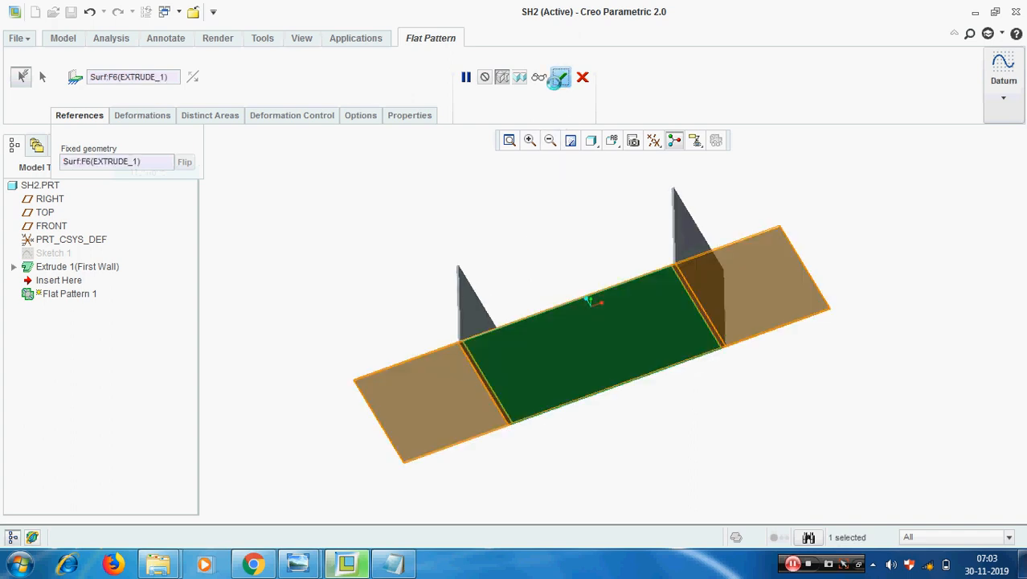
{"action": "left_click", "coordinate": [561, 77]}
{"action": "scroll", "coordinate": [513, 259], "scroll_direction": "down", "scroll_amount": 3}
{"action": "middle_click_drag", "start_coordinate": [527, 287], "coordinate": [521, 333]}
{"action": "left_click", "coordinate": [263, 261]}
{"action": "scroll", "coordinate": [263, 261], "scroll_direction": "up", "scroll_amount": 3}
{"action": "mouse_move", "coordinate": [474, 368]}
{"action": "middle_mouse_down"}
{"action": "mouse_move", "coordinate": [615, 383]}
{"action": "mouse_move", "coordinate": [503, 332]}
{"action": "mouse_move", "coordinate": [555, 347]}
{"action": "mouse_move", "coordinate": [528, 357]}
{"action": "mouse_move", "coordinate": [314, 287]}
{"action": "middle_mouse_up"}
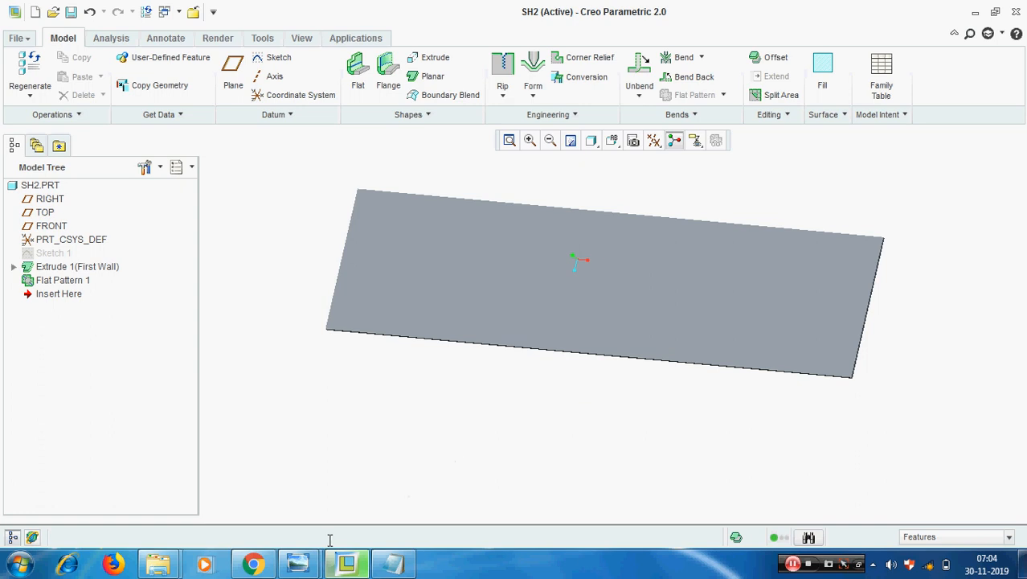
- Review the lesson outline on bend allowance in Windows Photo Viewer, then bring up the Creo help page on Y factor and K factor in Chrome
{"action": "mouse_move", "coordinate": [296, 568]}
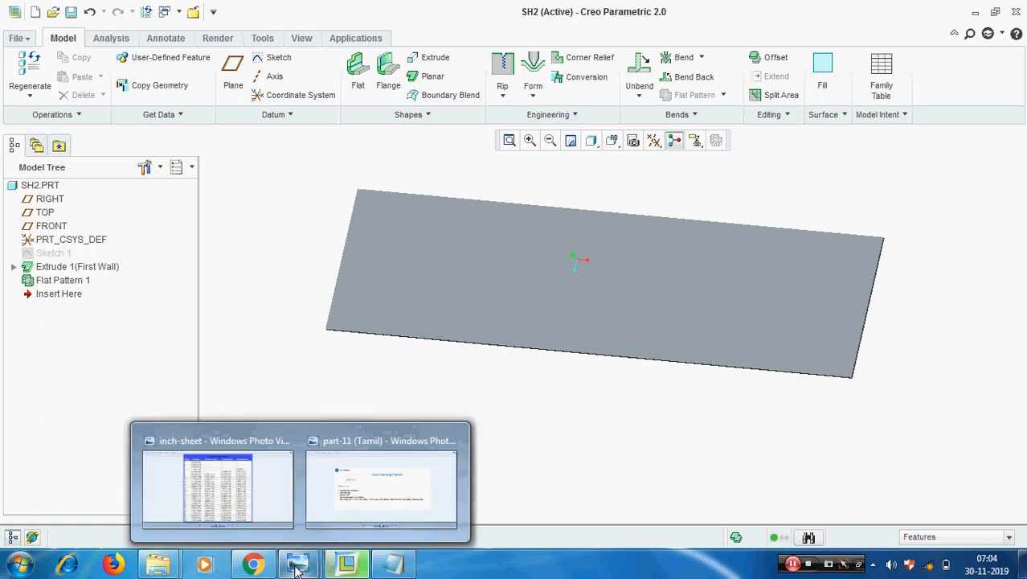
{"action": "left_click", "coordinate": [390, 475]}
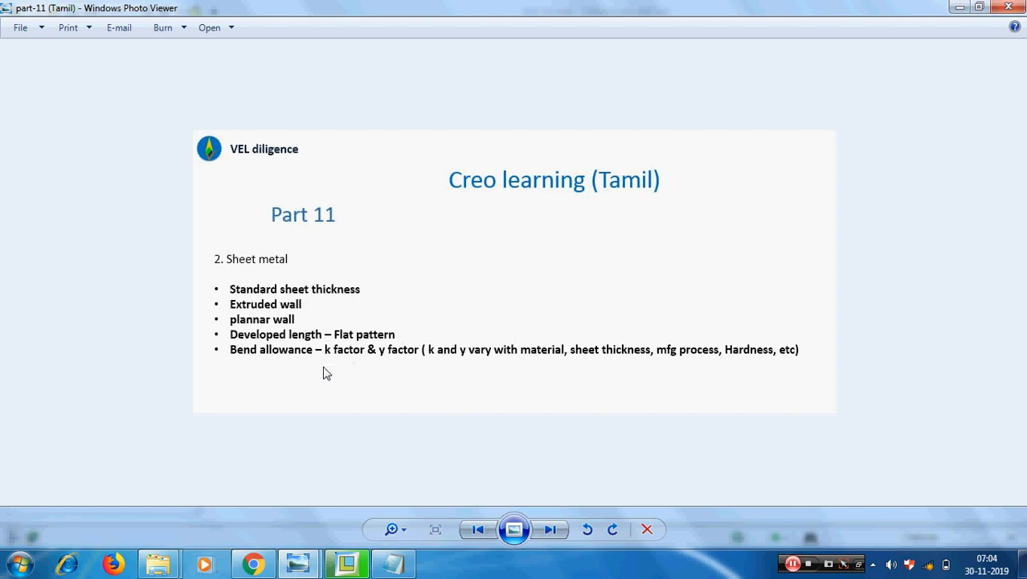
{"action": "left_click", "coordinate": [962, 9]}
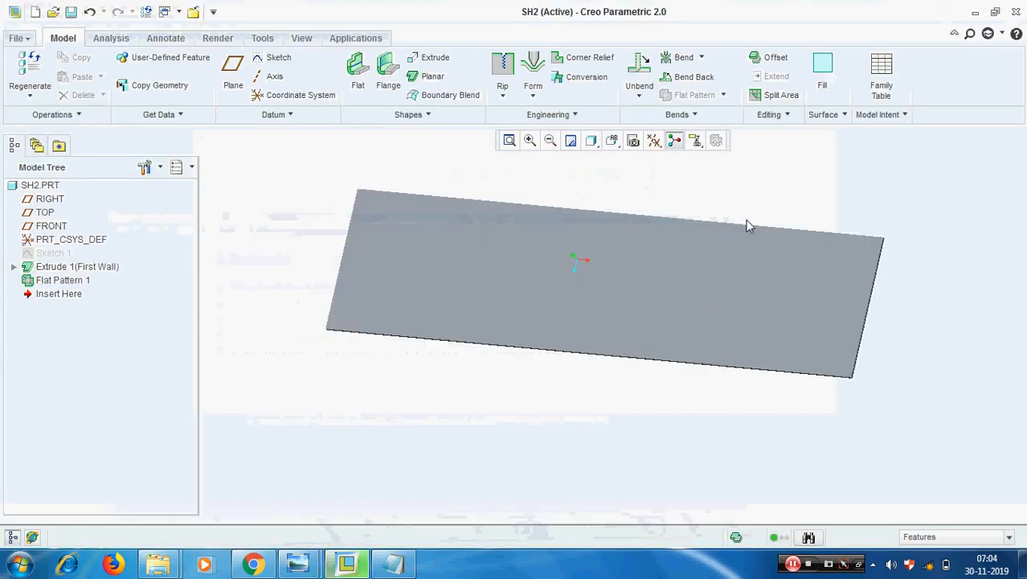
{"action": "left_click", "coordinate": [254, 565]}
{"action": "left_click", "coordinate": [276, 13]}
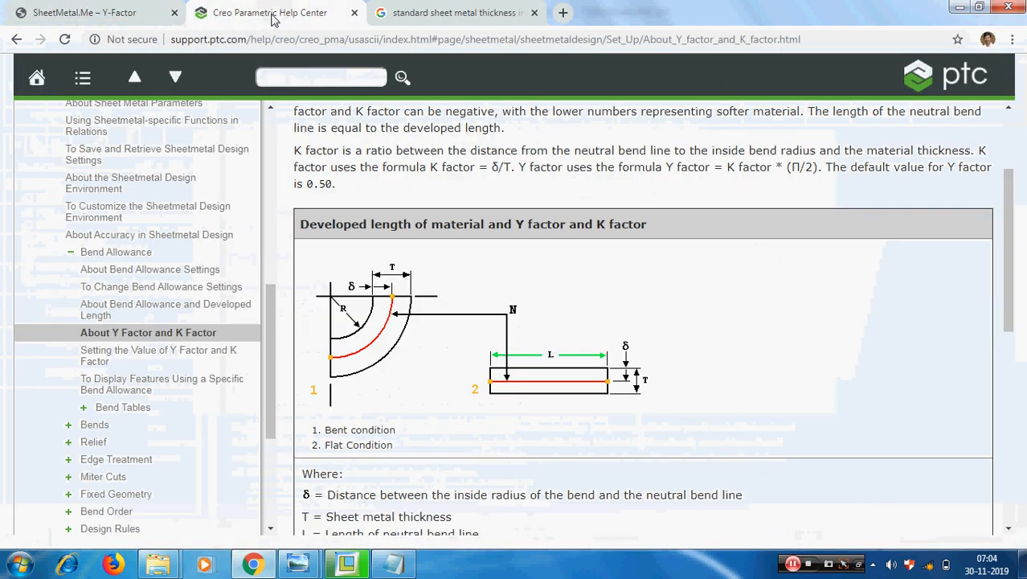
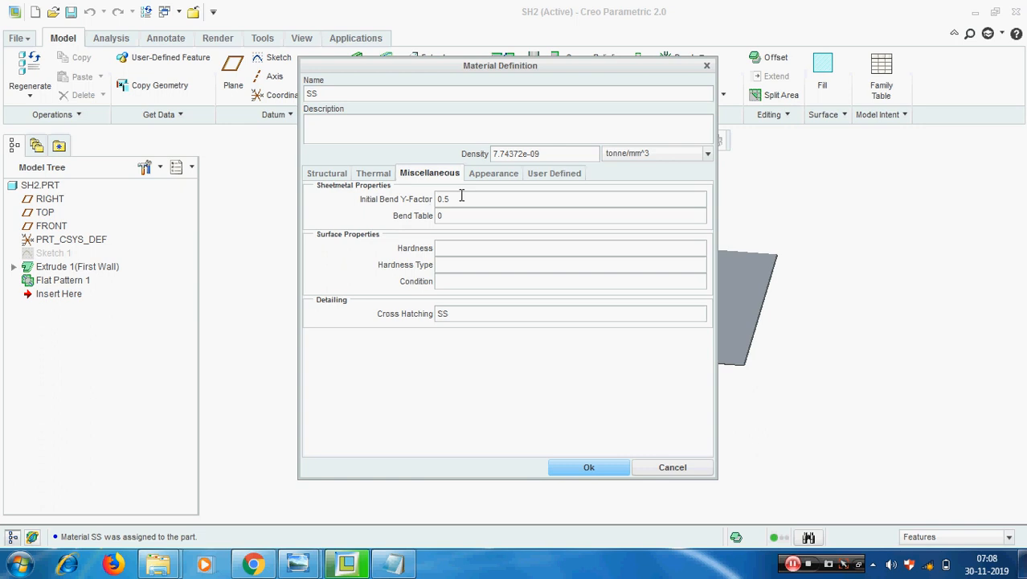
- Accept the SS material definition with an initial bend Y-factor of 0.5 and close the materials and model properties
{"action": "left_click", "coordinate": [584, 467]}
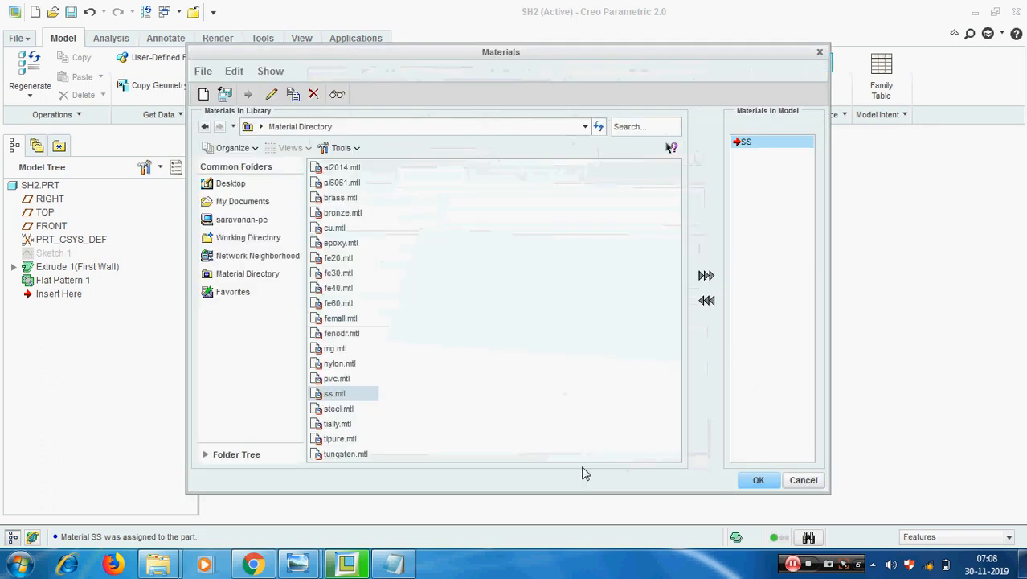
{"action": "left_click", "coordinate": [757, 481]}
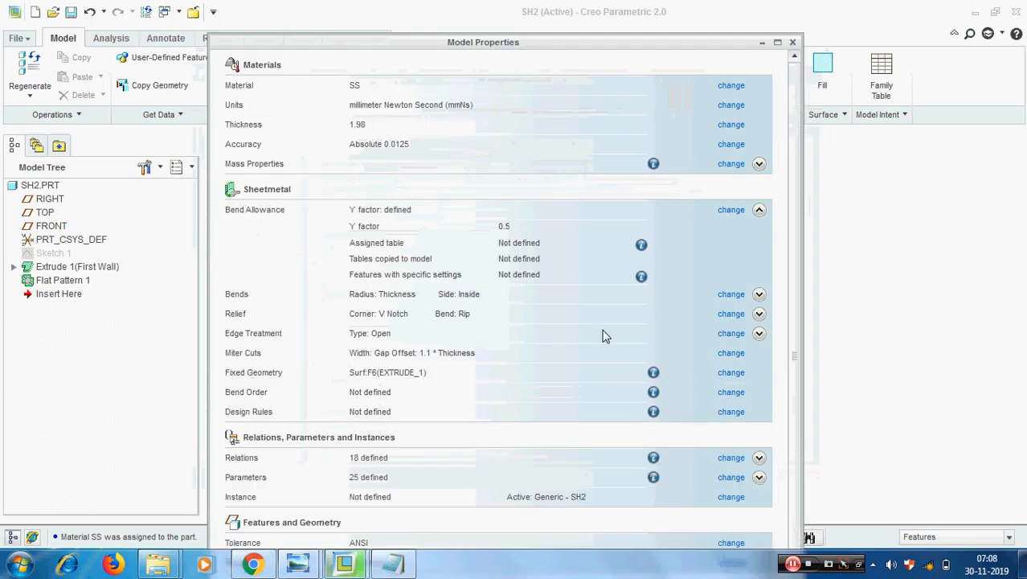
{"action": "left_click", "coordinate": [793, 45]}
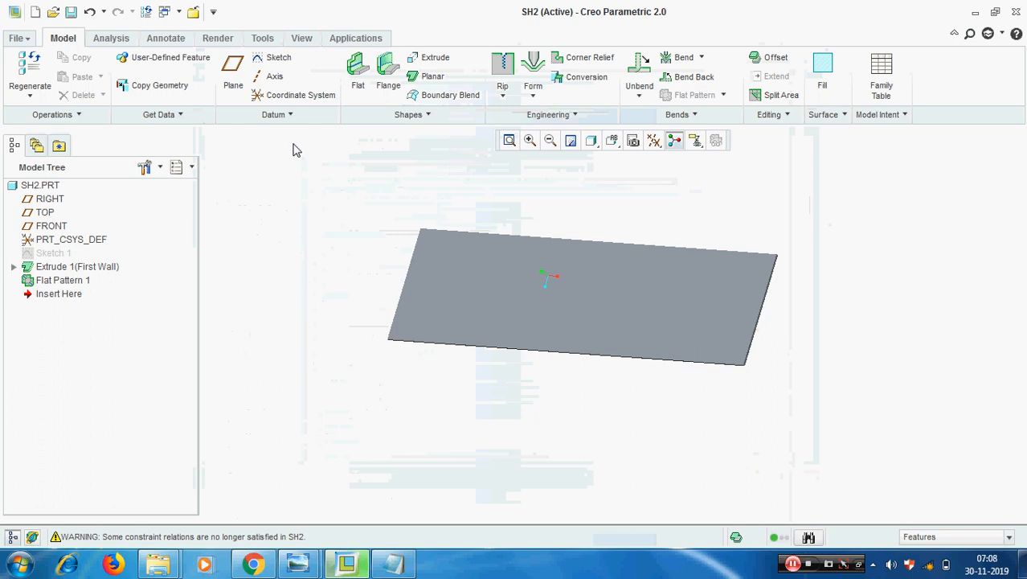
- Measure the developed length of the flat pattern as the distance between its two opposite end faces
{"action": "left_click", "coordinate": [111, 40]}
{"action": "left_click", "coordinate": [415, 95]}
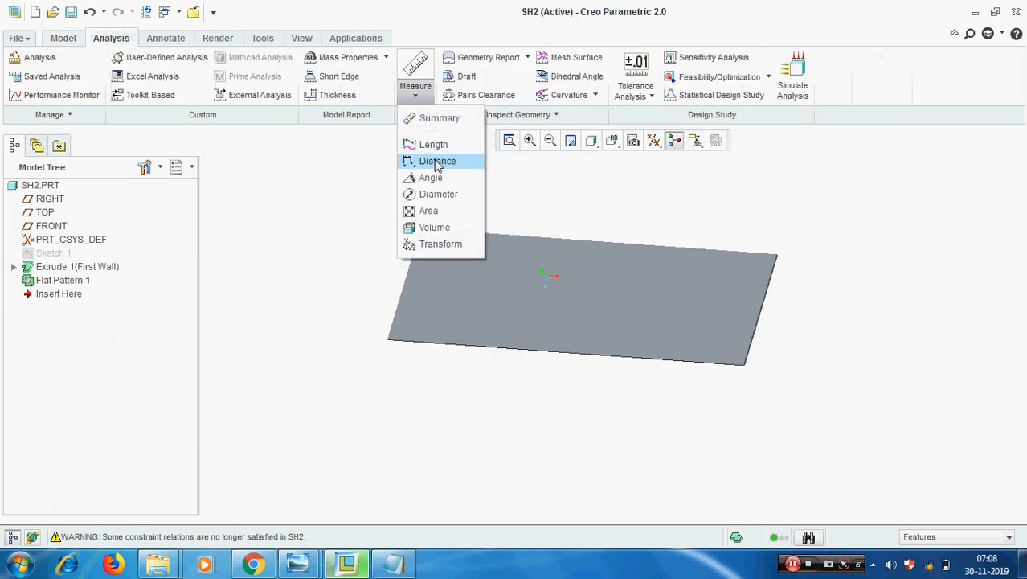
{"action": "left_click", "coordinate": [437, 162]}
{"action": "middle_click_drag", "start_coordinate": [592, 360], "coordinate": [592, 312]}
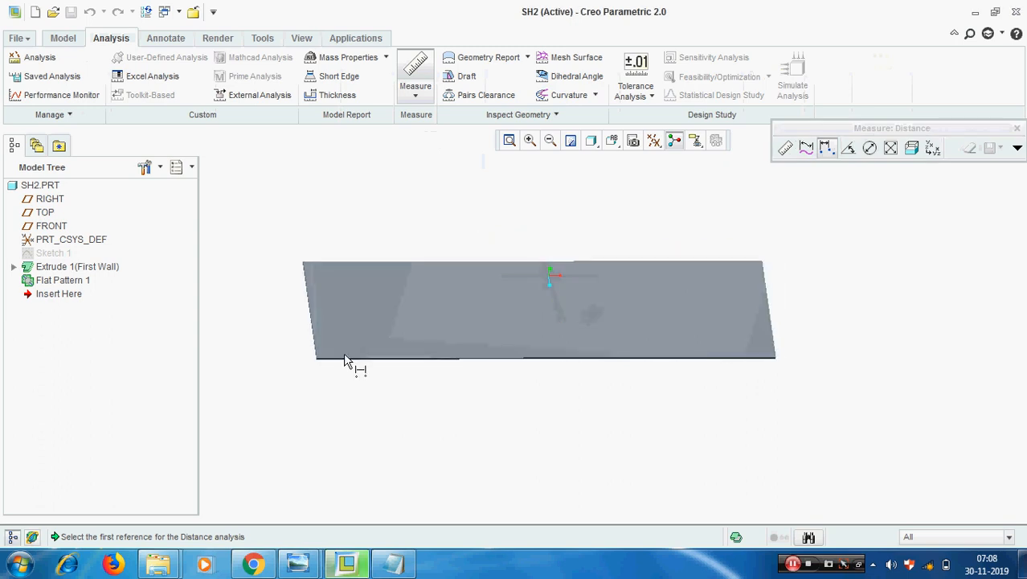
{"action": "scroll", "coordinate": [315, 352], "scroll_direction": "down", "scroll_amount": 10}
{"action": "left_click", "coordinate": [315, 359]}
{"action": "scroll", "coordinate": [366, 351], "scroll_direction": "up", "scroll_amount": 6}
{"action": "middle_click_drag", "start_coordinate": [365, 354], "coordinate": [781, 379]}
{"action": "scroll", "coordinate": [786, 353], "scroll_direction": "down", "scroll_amount": 6}
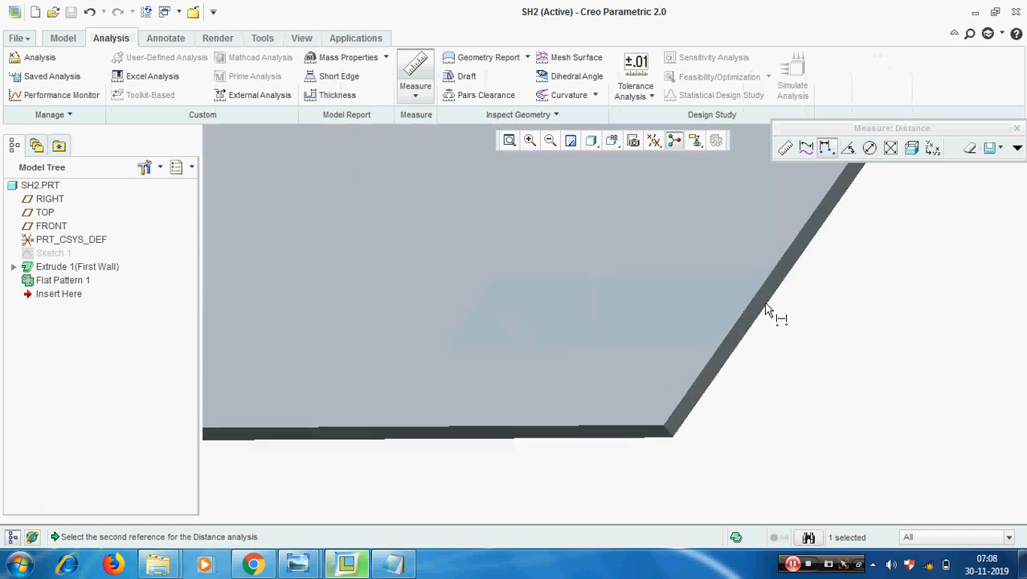
{"action": "scroll", "coordinate": [767, 310], "scroll_direction": "down", "scroll_amount": 3}
{"action": "left_click", "coordinate": [751, 304]}
{"action": "scroll", "coordinate": [740, 318], "scroll_direction": "up", "scroll_amount": 3}
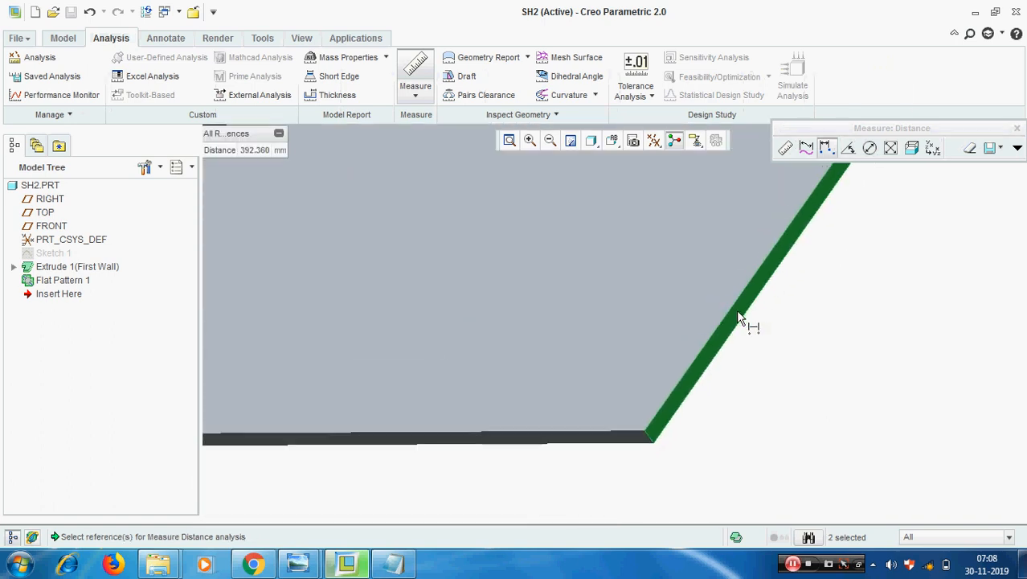
{"action": "scroll", "coordinate": [738, 316], "scroll_direction": "up", "scroll_amount": 2}
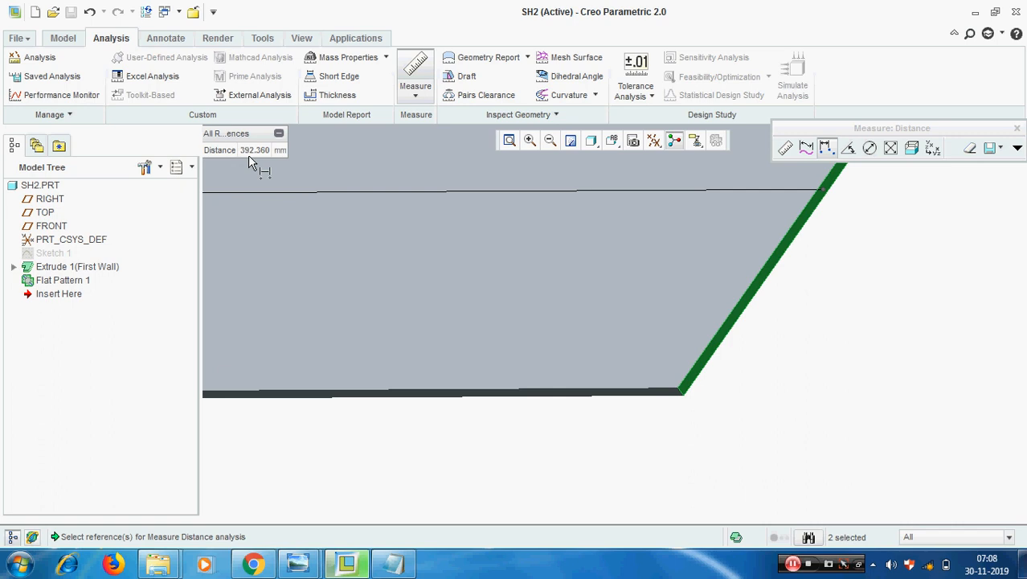
- Switch to Notepad, record "y 0.5 392.360" as the first line, and close the distance measurement in Creo Parametric
{"action": "left_click", "coordinate": [392, 562]}
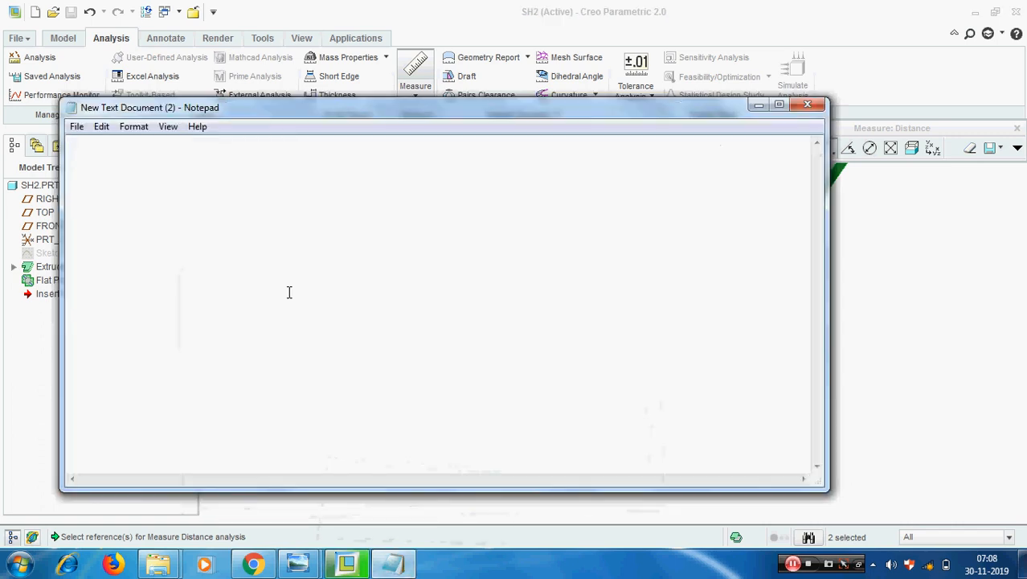
{"action": "type", "text": "y 0.5   392."}
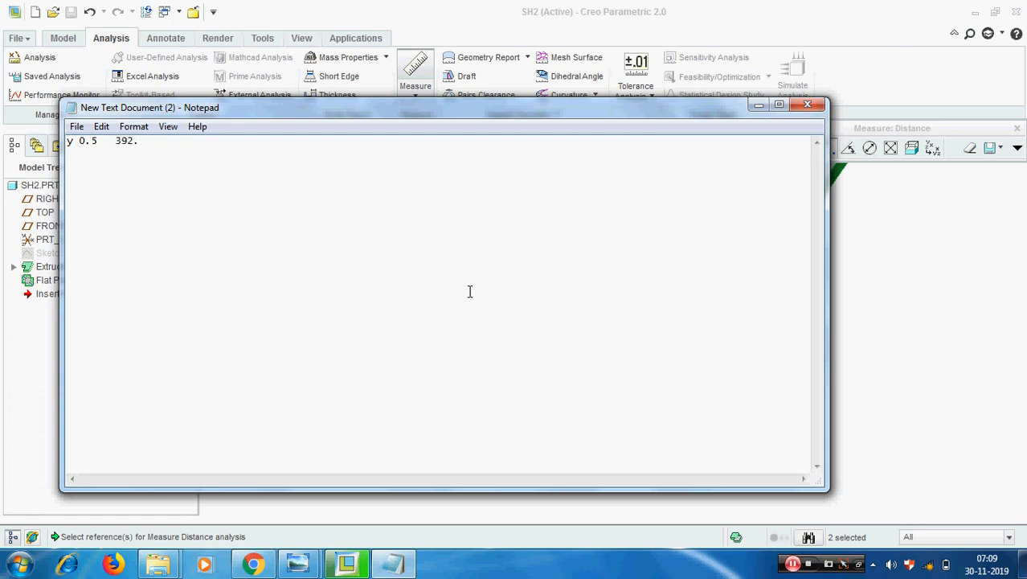
{"action": "left_click_drag", "start_coordinate": [726, 110], "coordinate": [800, 86]}
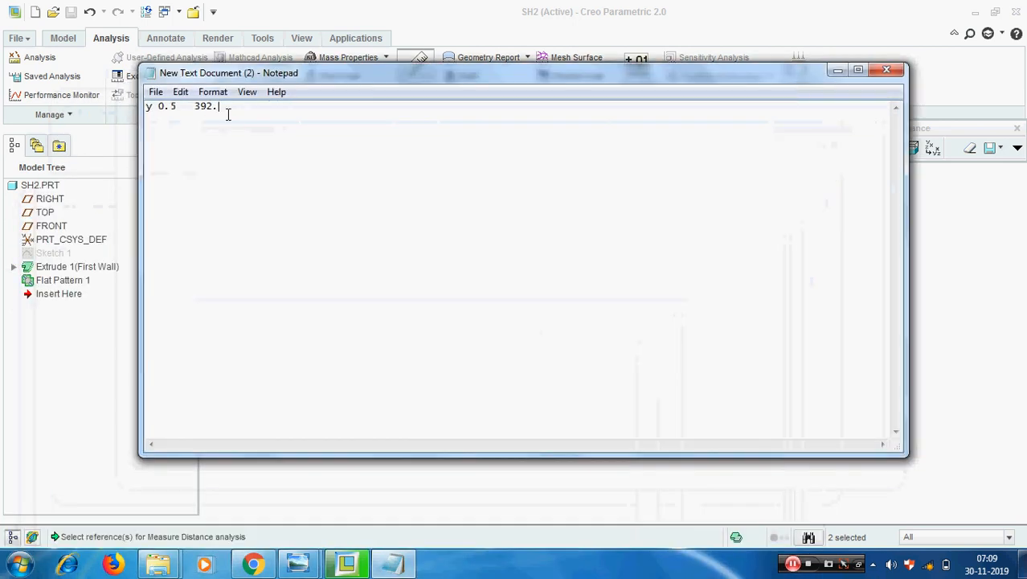
{"action": "type", "text": "30"}
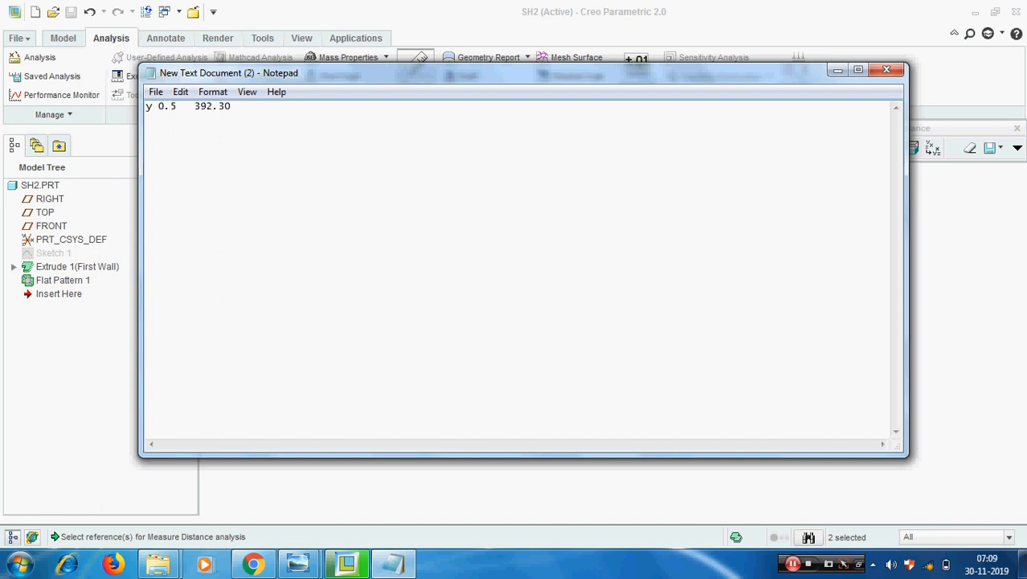
{"action": "key", "text": "BackSpace"}
{"action": "type", "text": "6"}
{"action": "left_click", "coordinate": [837, 70]}
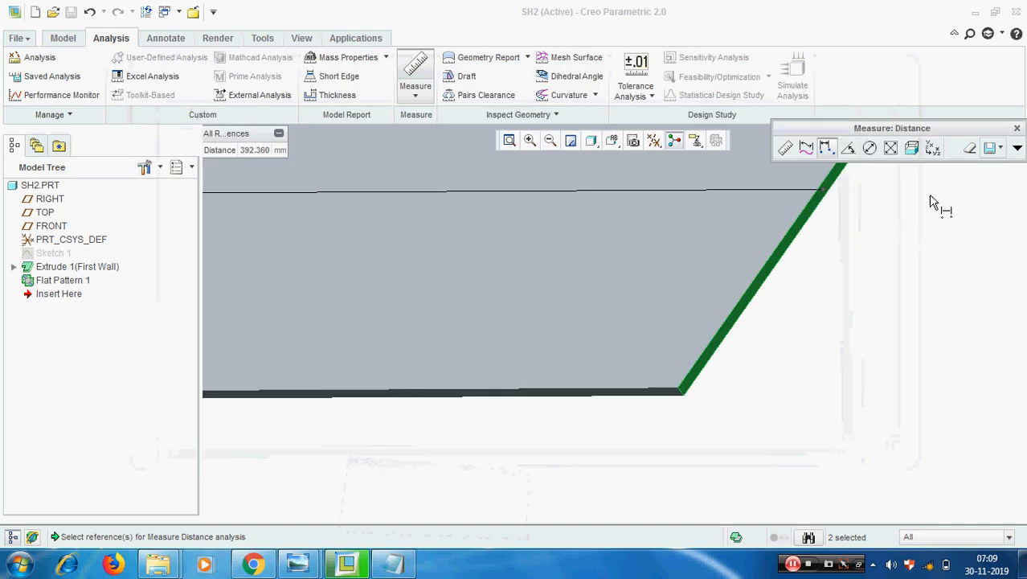
{"action": "left_click", "coordinate": [1018, 132]}
{"action": "middle_click_drag", "start_coordinate": [694, 278], "coordinate": [679, 286]}
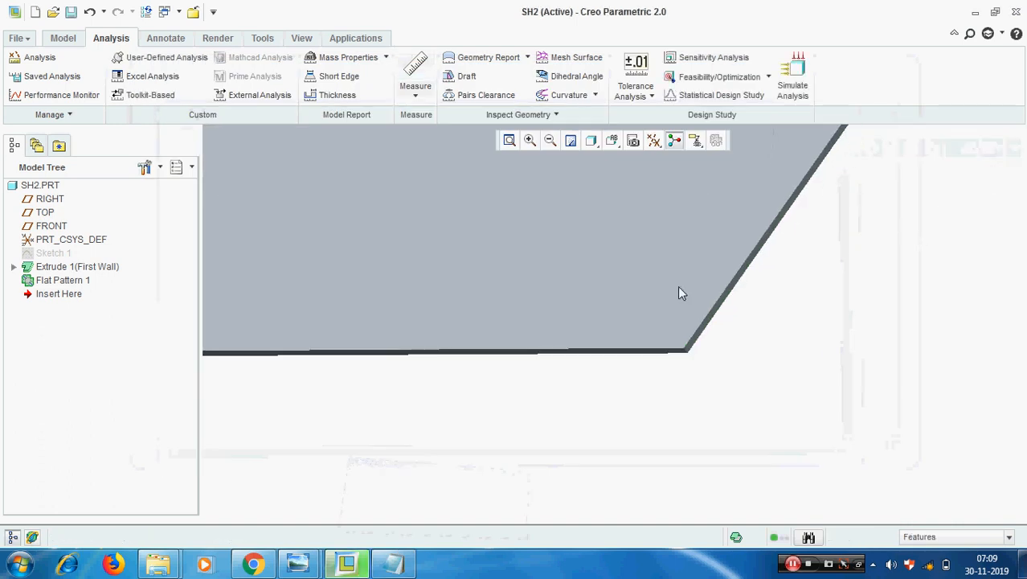
- Set the initial bend Y-factor of the part's SS material to 0.2 and apply the material
{"action": "left_click", "coordinate": [16, 38]}
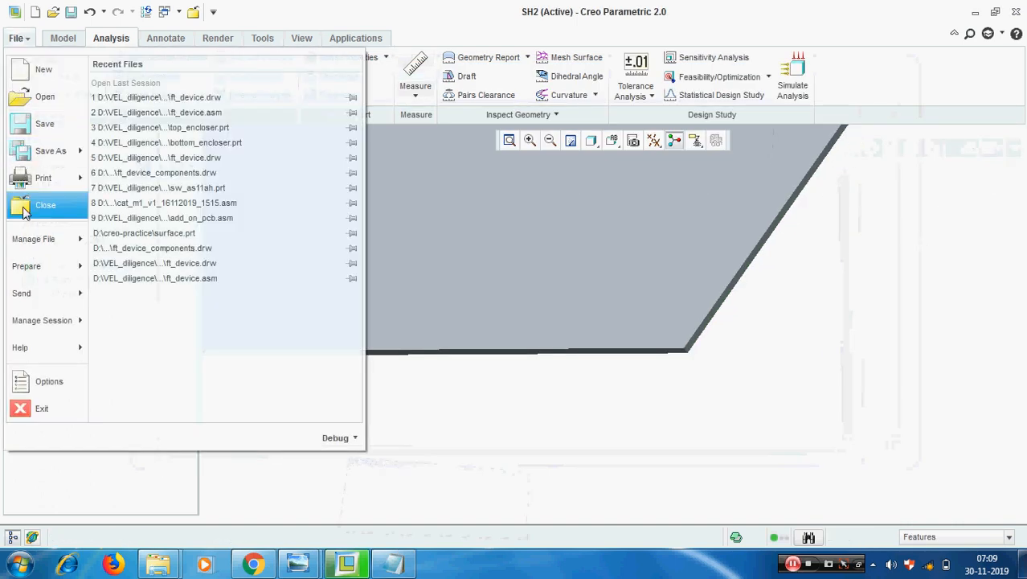
{"action": "mouse_move", "coordinate": [44, 265]}
{"action": "left_click", "coordinate": [155, 99]}
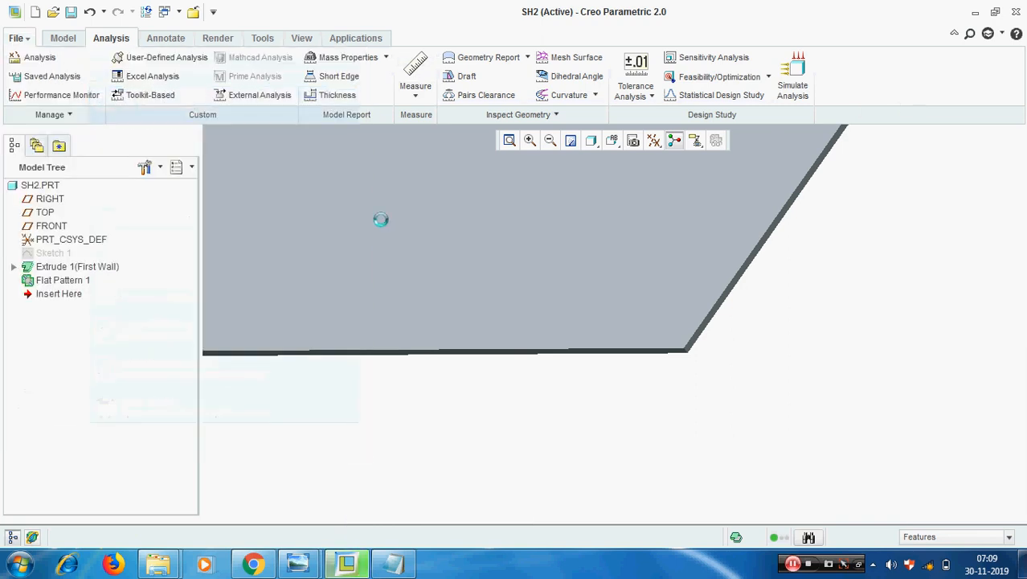
{"action": "left_click", "coordinate": [731, 85]}
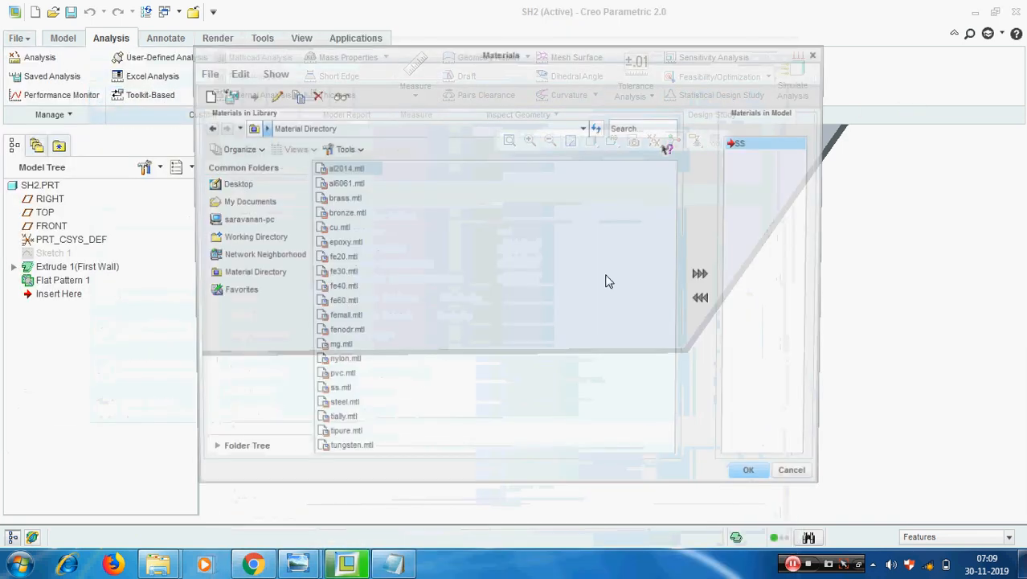
{"action": "double_click", "coordinate": [745, 143]}
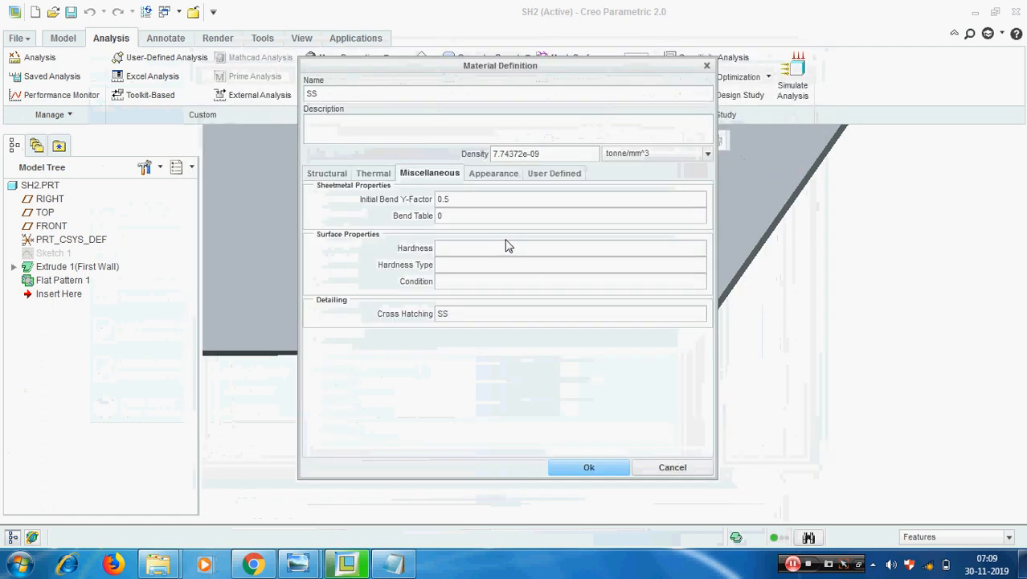
{"action": "double_click", "coordinate": [455, 199]}
{"action": "type", "text": "0.2"}
{"action": "left_click", "coordinate": [592, 469]}
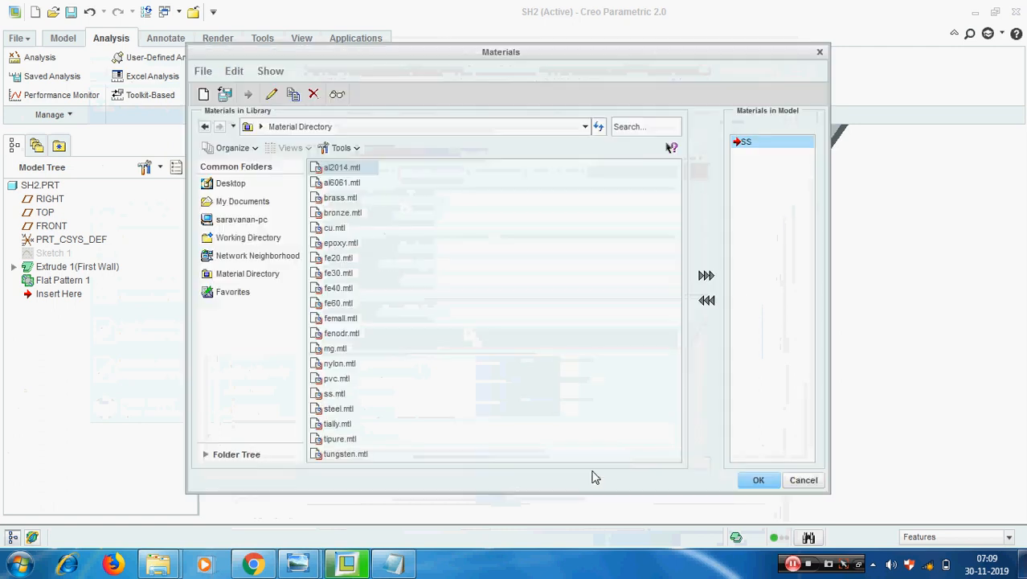
{"action": "left_click", "coordinate": [758, 480]}
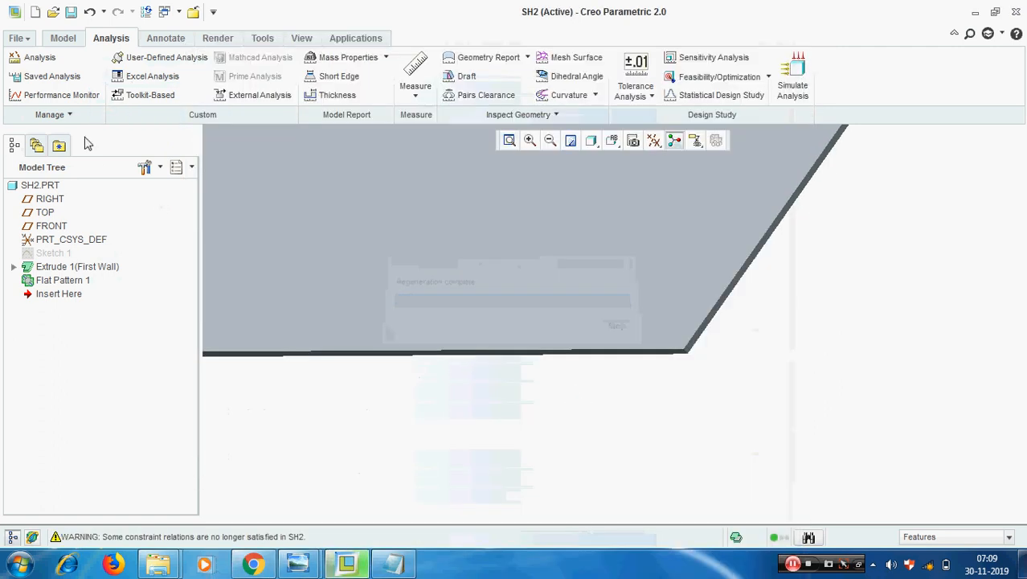
- Check the Y factor under the sheetmetal bend allowance in the model properties
{"action": "left_click", "coordinate": [21, 41]}
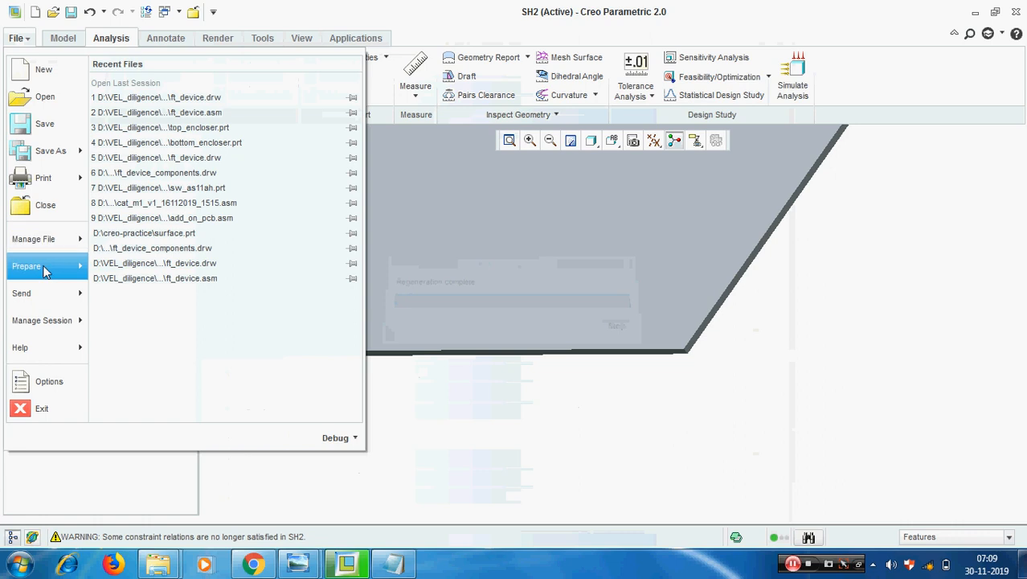
{"action": "mouse_move", "coordinate": [32, 266]}
{"action": "left_click", "coordinate": [160, 99]}
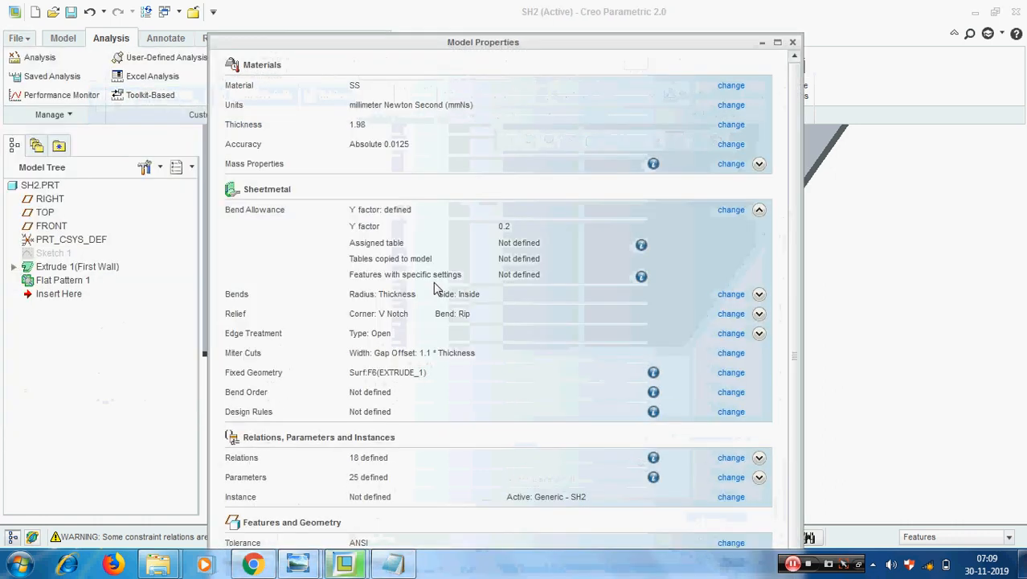
{"action": "left_click", "coordinate": [759, 209]}
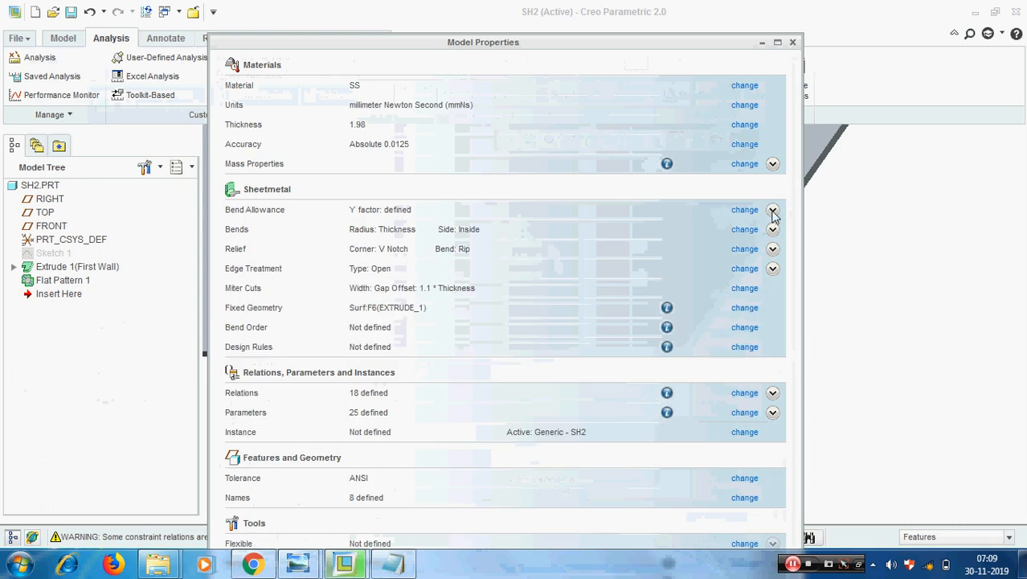
{"action": "left_click", "coordinate": [773, 210]}
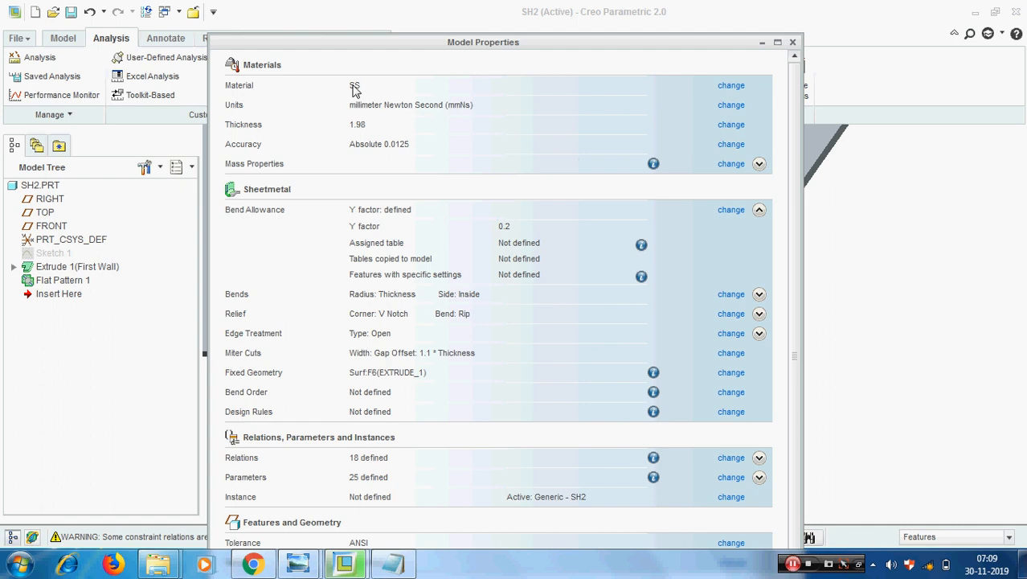
{"action": "left_click", "coordinate": [792, 41]}
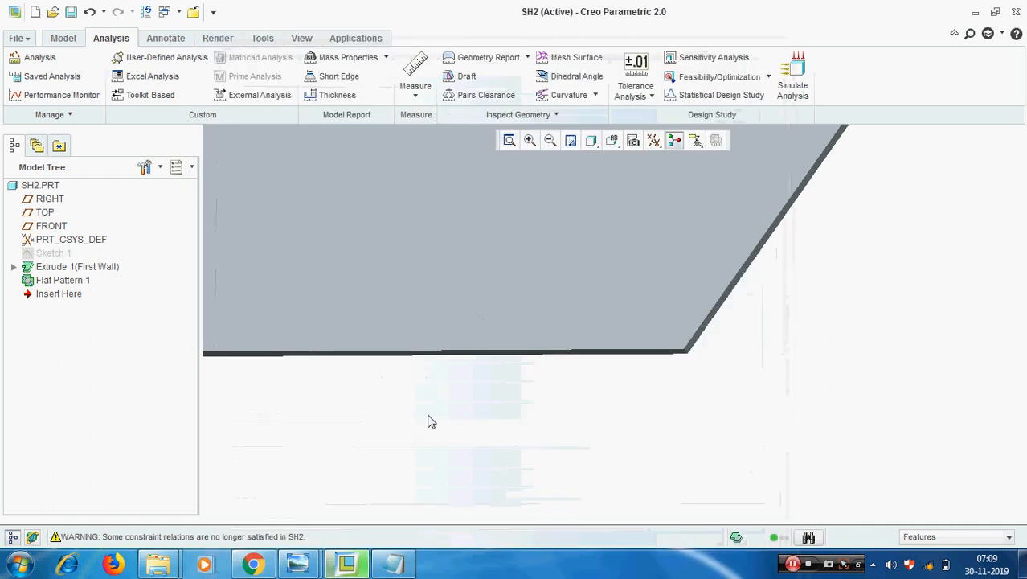
- Remeasure the distance between the flat pattern's two opposite end faces with the Y-factor at 0.2
{"action": "left_click", "coordinate": [410, 97]}
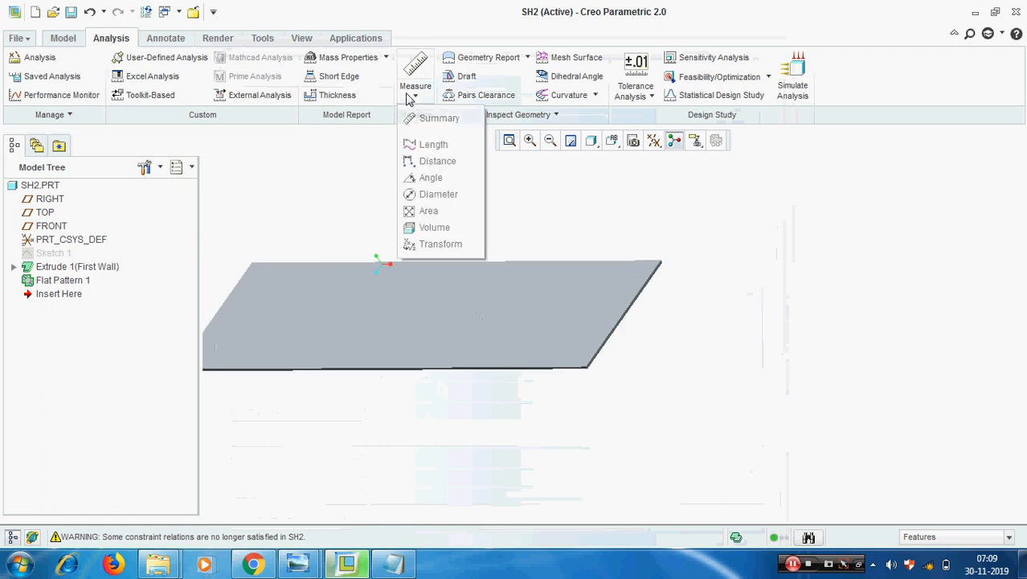
{"action": "left_click", "coordinate": [437, 161]}
{"action": "scroll", "coordinate": [608, 362], "scroll_direction": "down", "scroll_amount": 4}
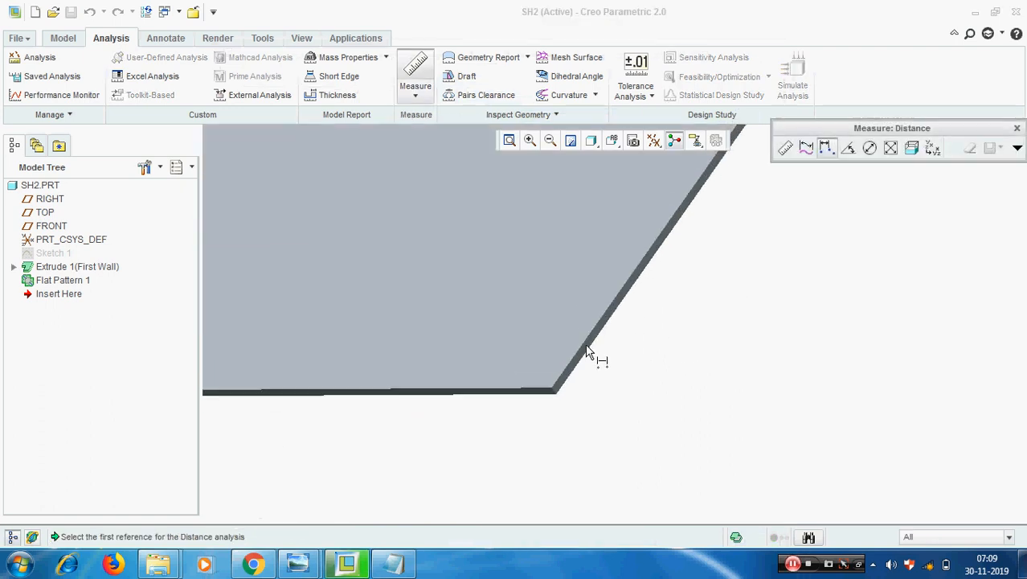
{"action": "left_click", "coordinate": [588, 347]}
{"action": "scroll", "coordinate": [714, 326], "scroll_direction": "up", "scroll_amount": 4}
{"action": "middle_click_drag", "start_coordinate": [709, 325], "coordinate": [557, 344]}
{"action": "scroll", "coordinate": [332, 326], "scroll_direction": "down", "scroll_amount": 5}
{"action": "middle_click_drag", "start_coordinate": [315, 325], "coordinate": [674, 337]}
{"action": "scroll", "coordinate": [394, 333], "scroll_direction": "up", "scroll_amount": 5}
{"action": "scroll", "coordinate": [679, 332], "scroll_direction": "down", "scroll_amount": 6}
{"action": "left_click", "coordinate": [675, 352]}
{"action": "scroll", "coordinate": [683, 341], "scroll_direction": "up", "scroll_amount": 3}
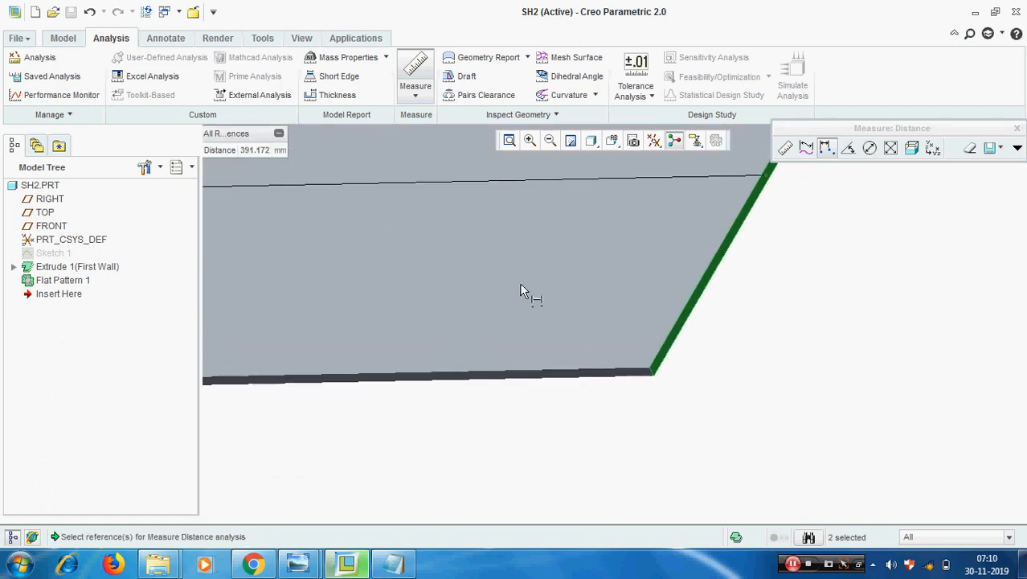
- Copy the measured distance, switch to Notepad, record "y 0.2 391.172" on the second line, and close the distance measurement in Creo Parametric
{"action": "right_click", "coordinate": [259, 147]}
{"action": "left_click", "coordinate": [288, 162]}
{"action": "left_click", "coordinate": [391, 565]}
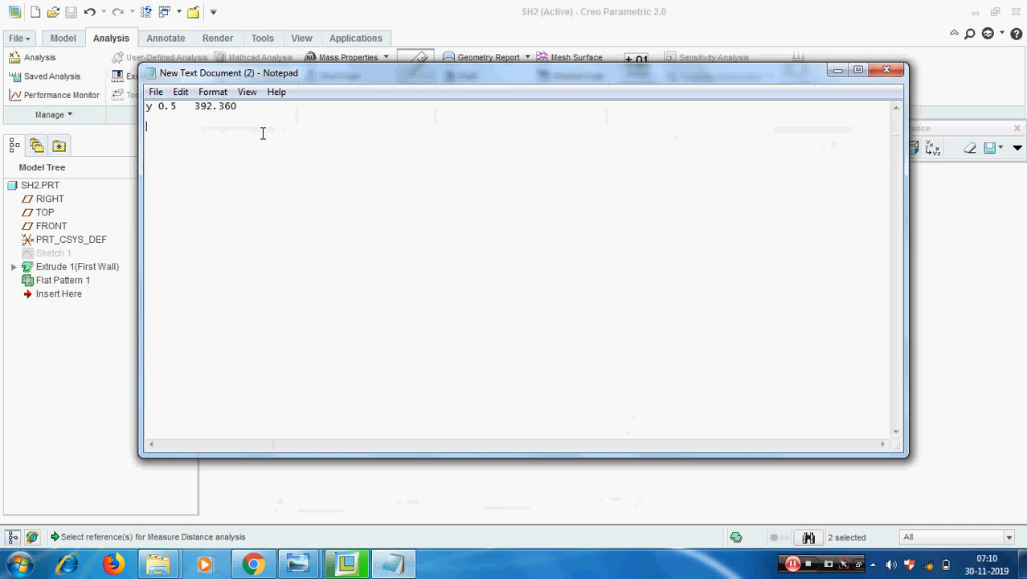
{"action": "type", "text": "y 0.2"}
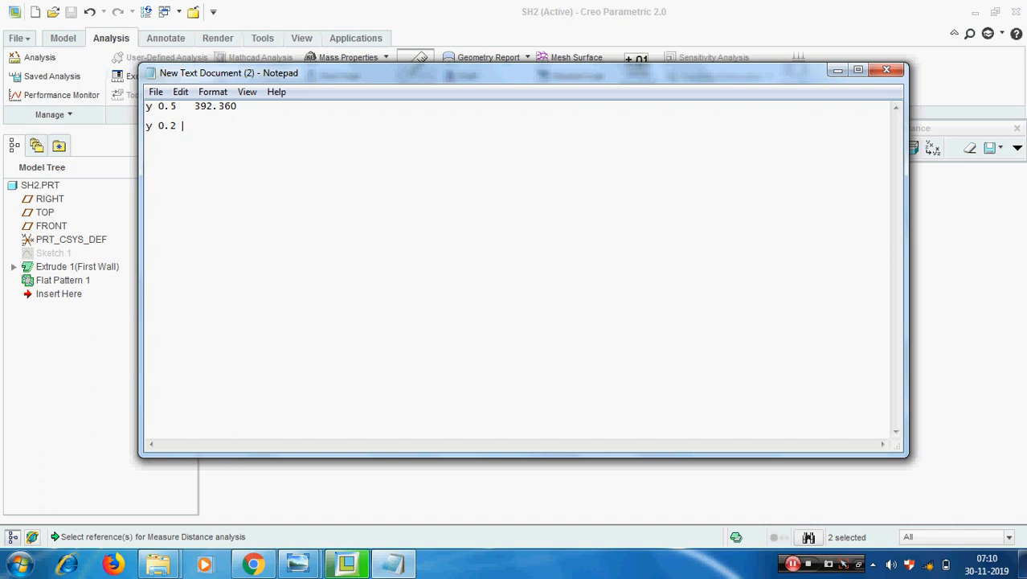
{"action": "key", "text": "ctrl+v"}
{"action": "left_click", "coordinate": [836, 73]}
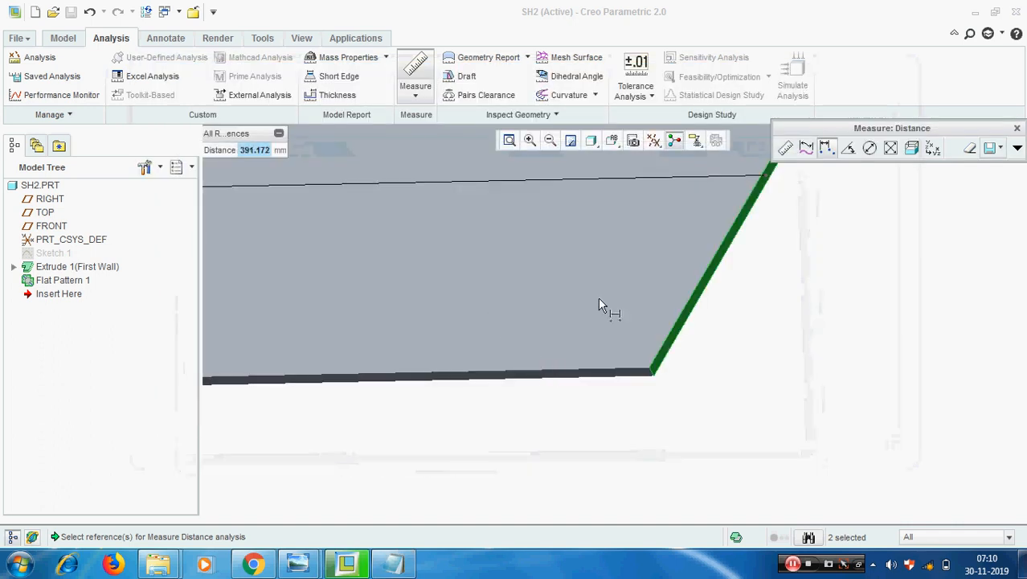
{"action": "left_click", "coordinate": [1017, 127]}
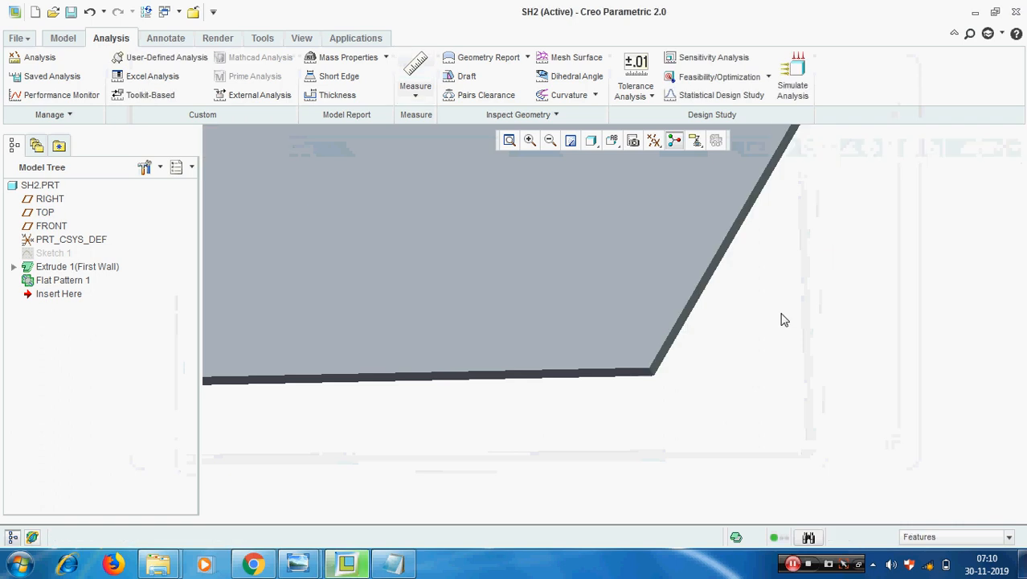
- Set the initial bend Y-factor of the part's SS material to 0.5 and apply the material
{"action": "scroll", "coordinate": [781, 323], "scroll_direction": "up", "scroll_amount": 2}
{"action": "scroll", "coordinate": [781, 323], "scroll_direction": "up", "scroll_amount": 4}
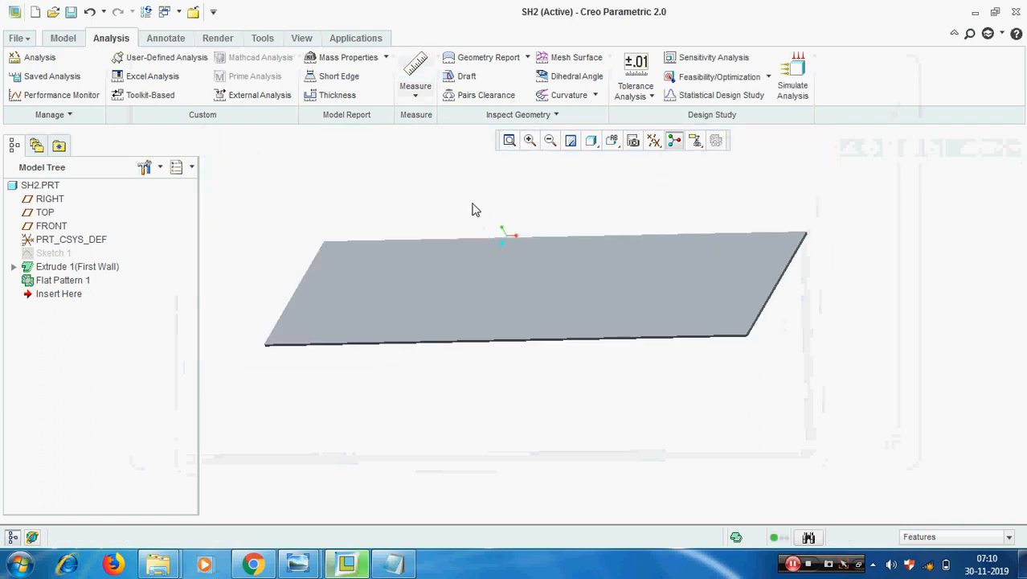
{"action": "mouse_move", "coordinate": [553, 227]}
{"action": "middle_mouse_down"}
{"action": "mouse_move", "coordinate": [553, 247]}
{"action": "mouse_move", "coordinate": [552, 235]}
{"action": "middle_mouse_up"}
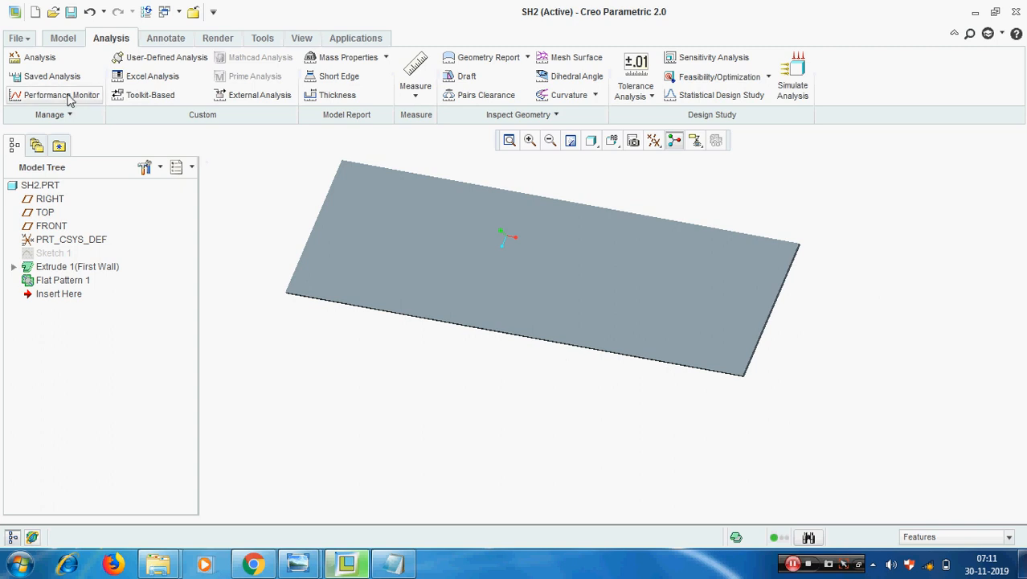
{"action": "left_click", "coordinate": [19, 39]}
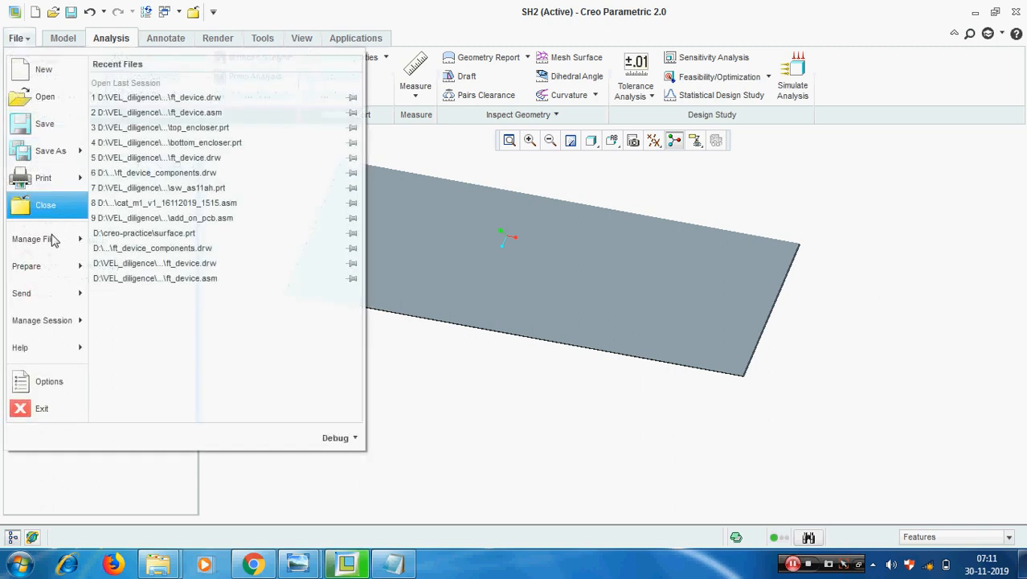
{"action": "mouse_move", "coordinate": [32, 267]}
{"action": "left_click", "coordinate": [211, 115]}
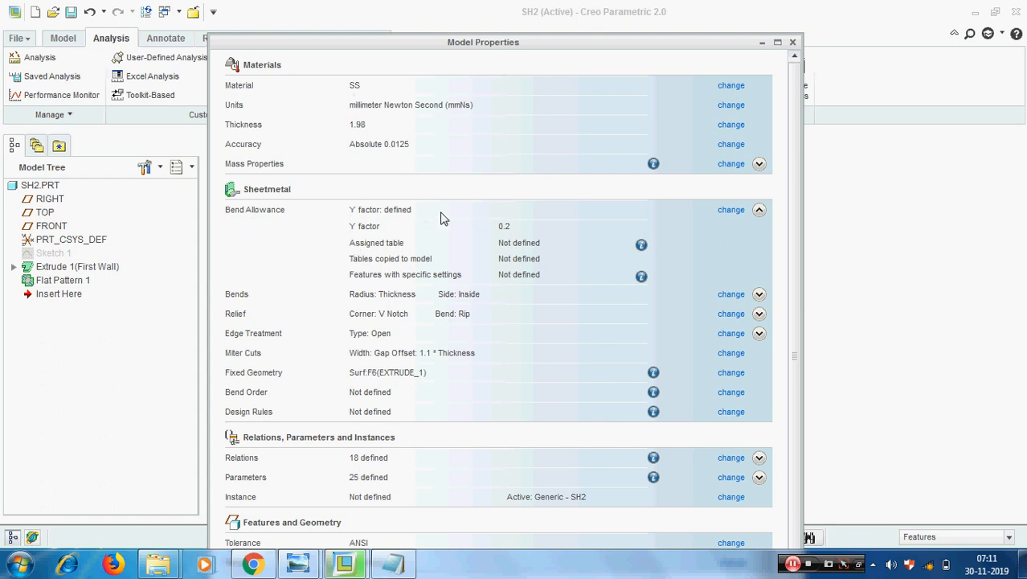
{"action": "left_click", "coordinate": [732, 86]}
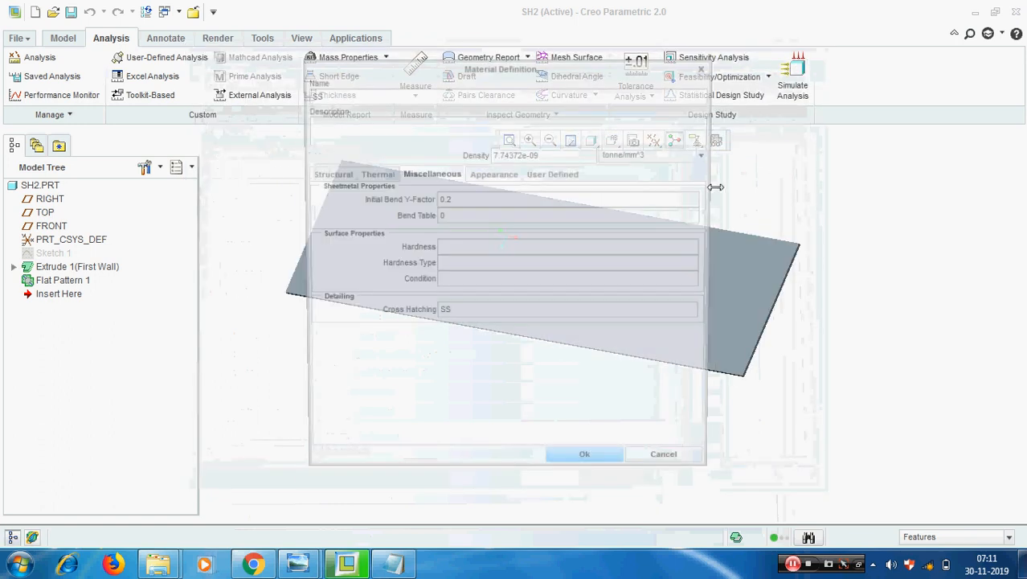
{"action": "left_click_drag", "start_coordinate": [468, 199], "coordinate": [356, 199]}
{"action": "type", "text": "0."}
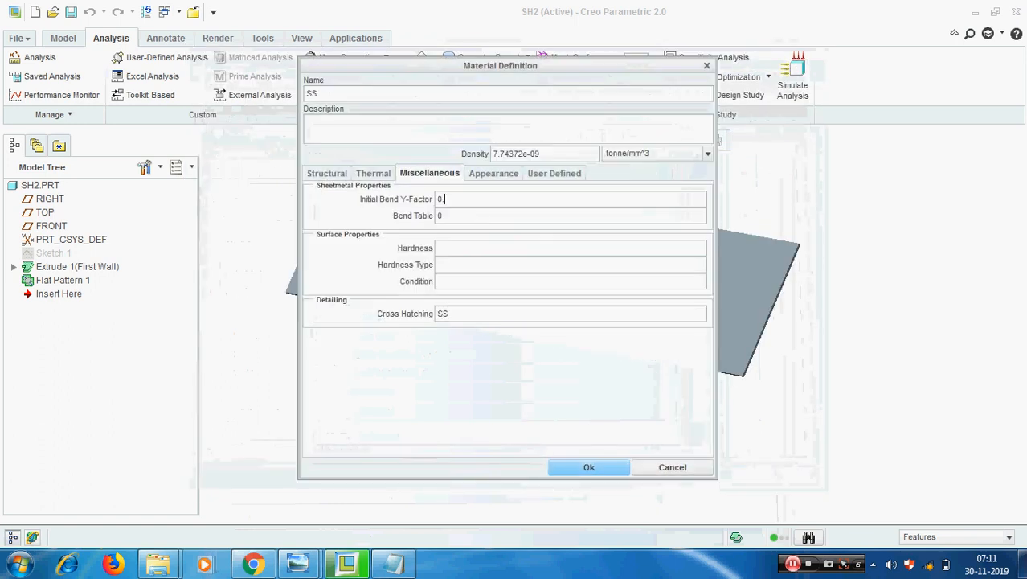
{"action": "left_click", "coordinate": [567, 470]}
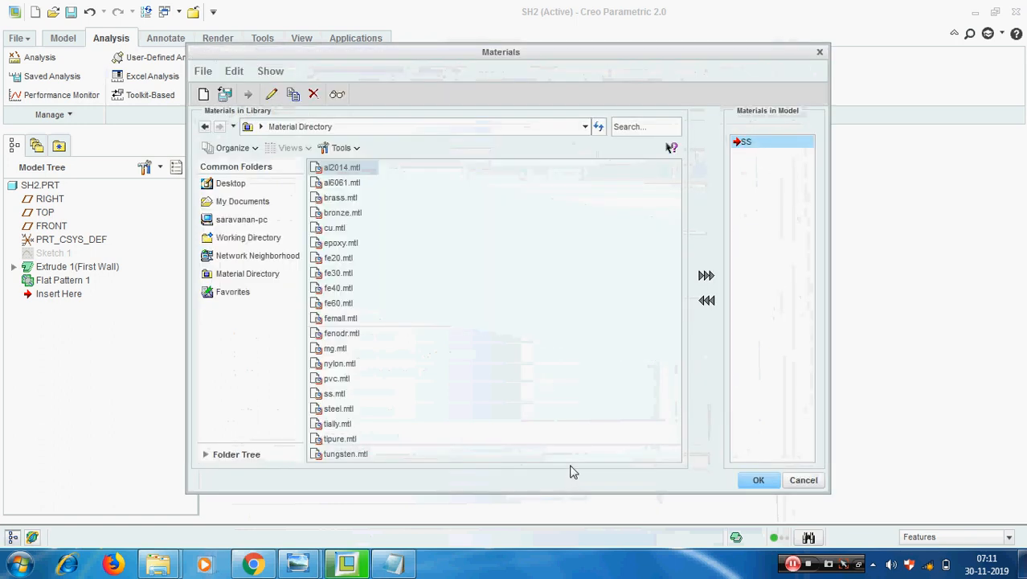
{"action": "left_click", "coordinate": [759, 481]}
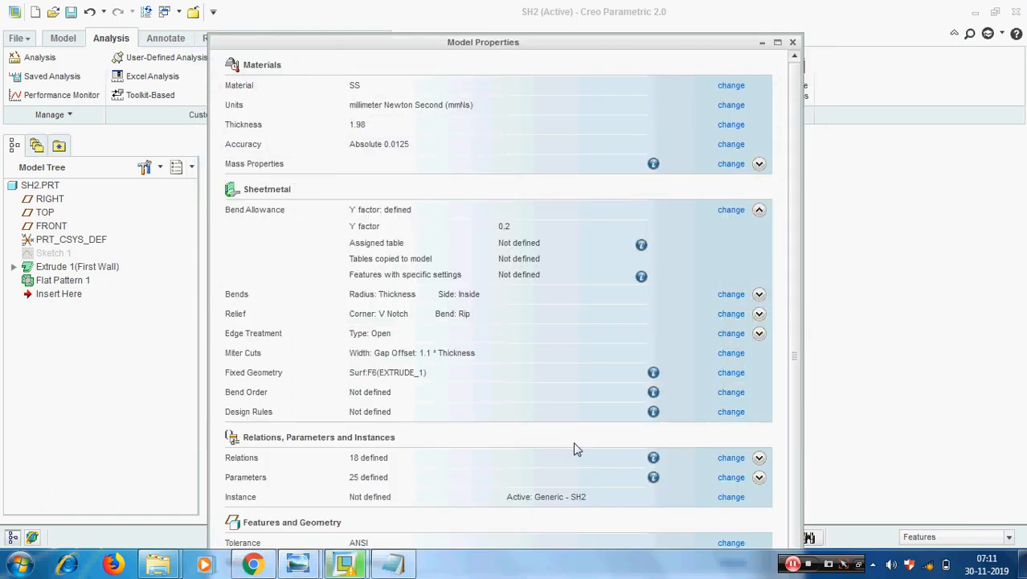
{"action": "key", "text": "Escape"}
- Define the sheetmetal bend allowance independently of the assigned material with a Y factor of 0.8, and regenerate the part
{"action": "left_click", "coordinate": [20, 42]}
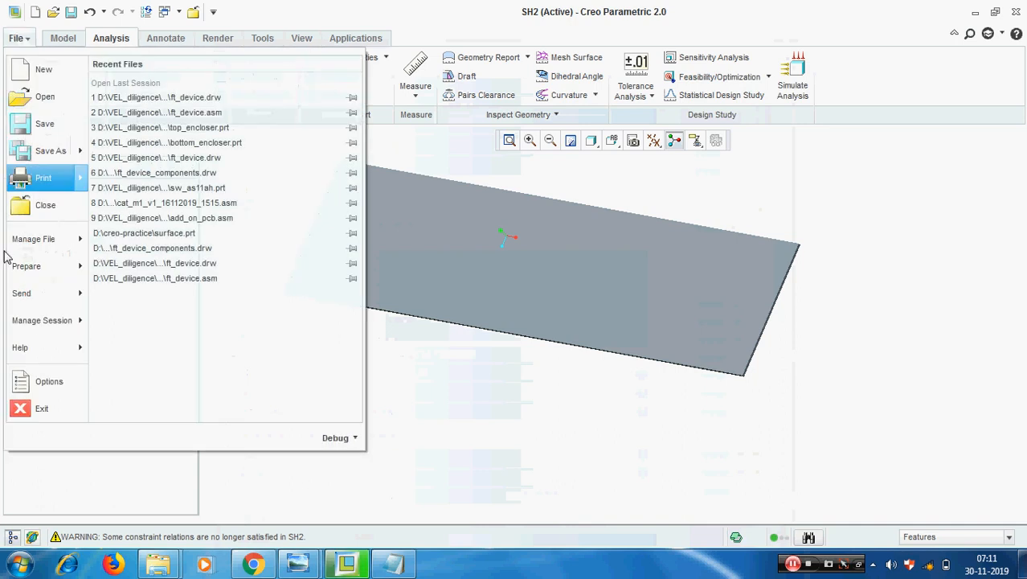
{"action": "mouse_move", "coordinate": [35, 263]}
{"action": "left_click", "coordinate": [161, 99]}
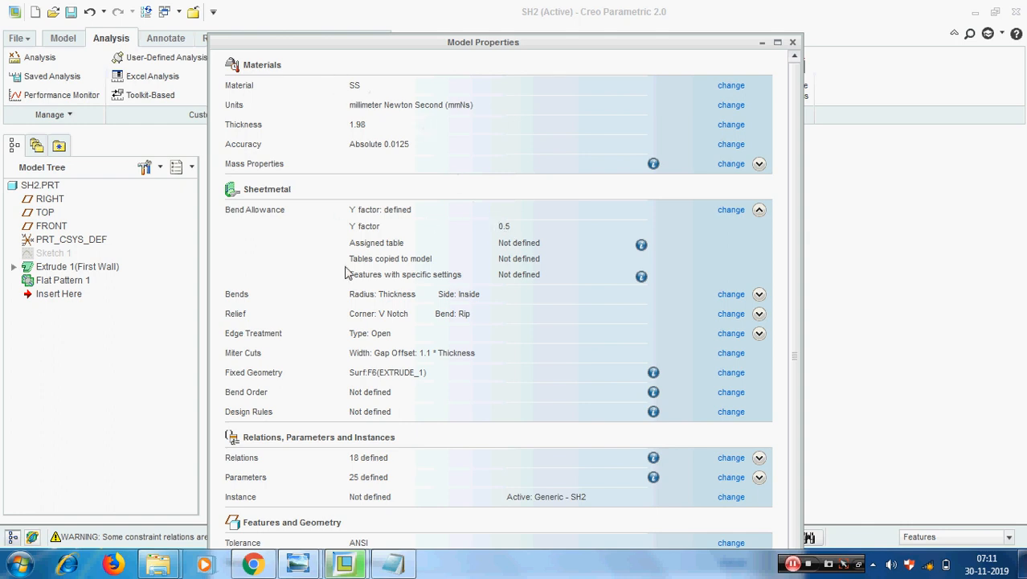
{"action": "left_click", "coordinate": [731, 210]}
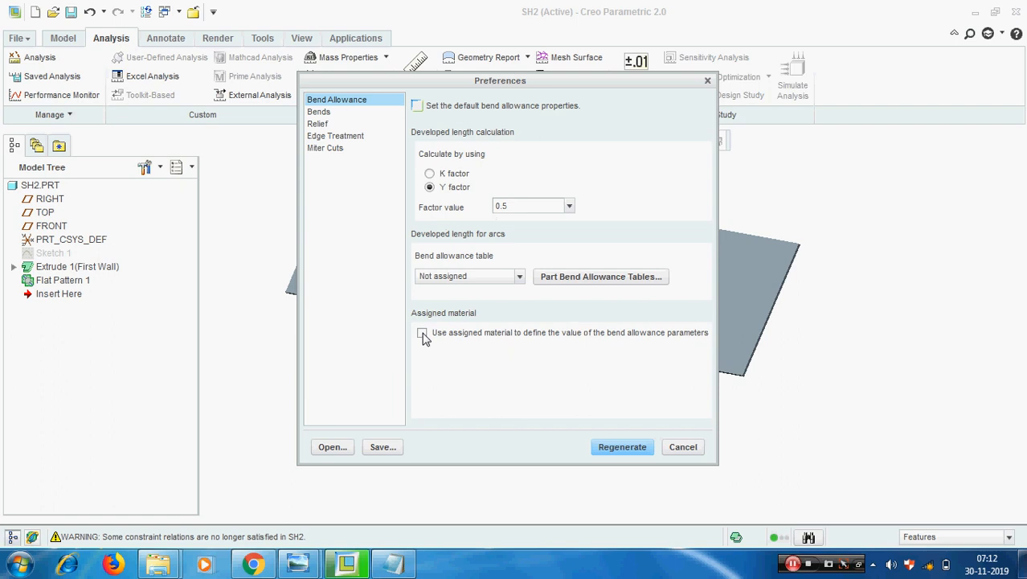
{"action": "double_click", "coordinate": [513, 206]}
{"action": "type", "text": "0"}
{"action": "left_click", "coordinate": [623, 446]}
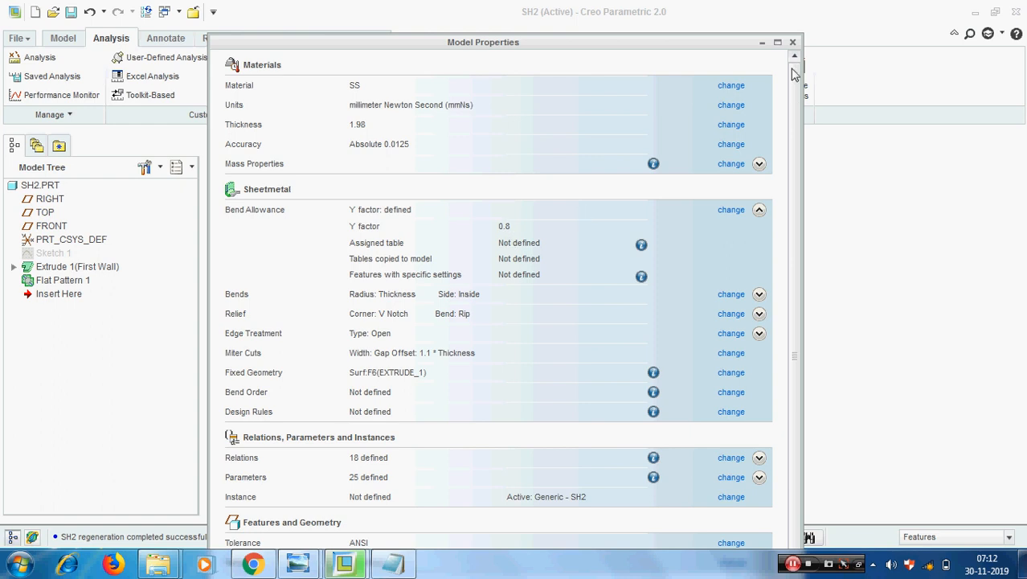
{"action": "left_click", "coordinate": [793, 41]}
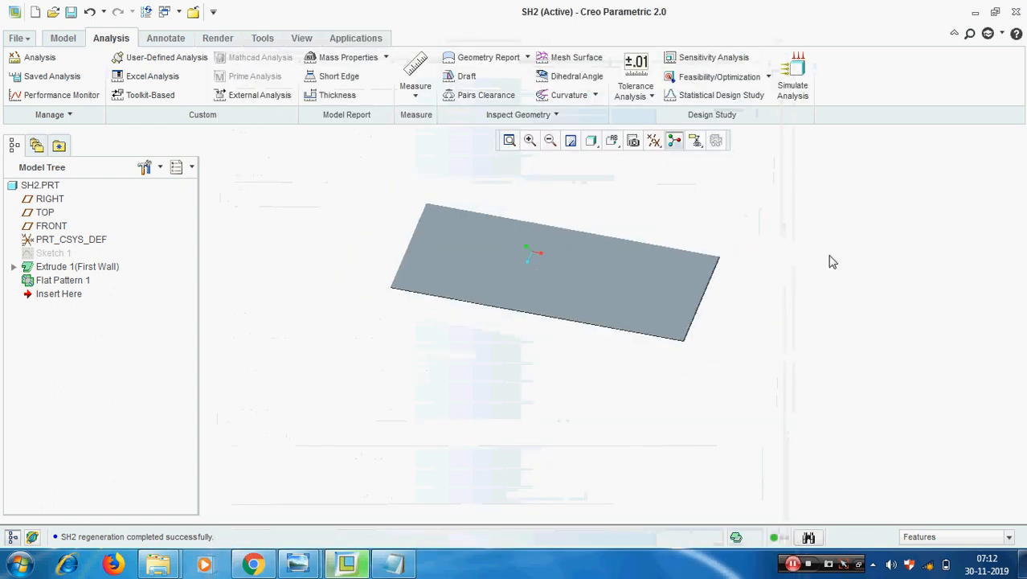
{"action": "key", "text": "ctrl+g"}
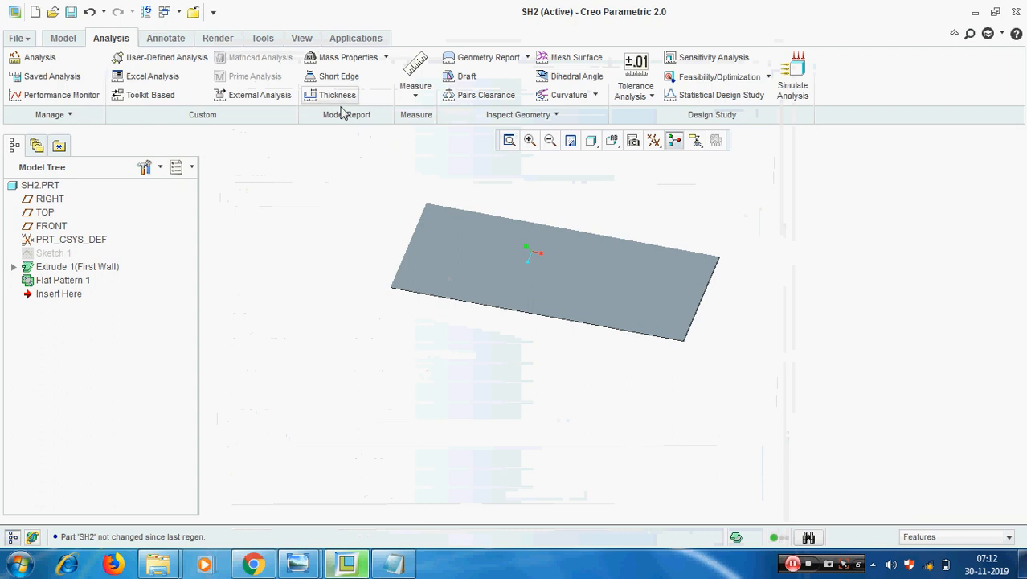
- Remeasure the distance between the flat pattern's two opposite end faces with the Y factor at 0.8
{"action": "left_click", "coordinate": [410, 97]}
{"action": "left_click", "coordinate": [433, 161]}
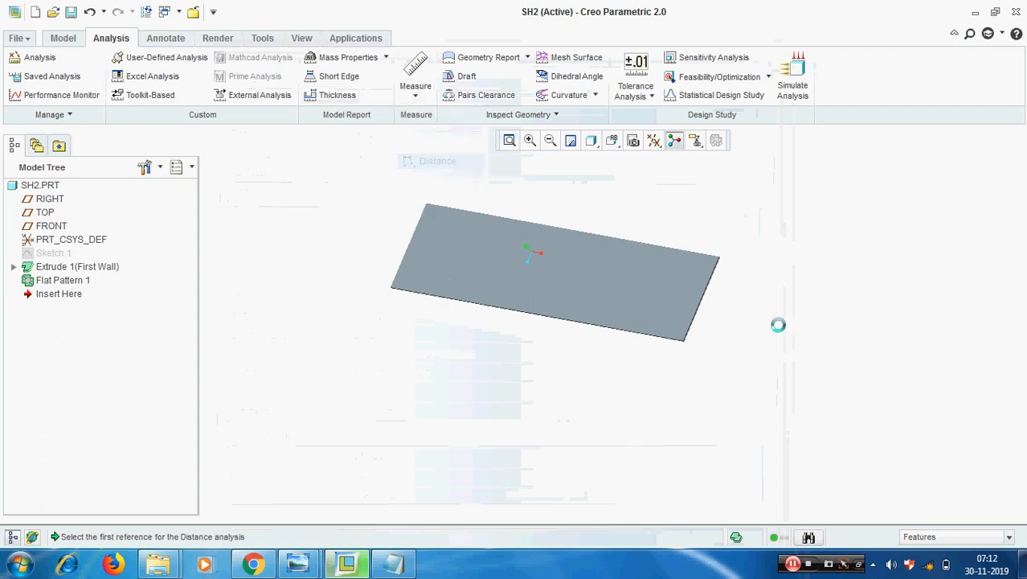
{"action": "scroll", "coordinate": [688, 337], "scroll_direction": "down", "scroll_amount": 6}
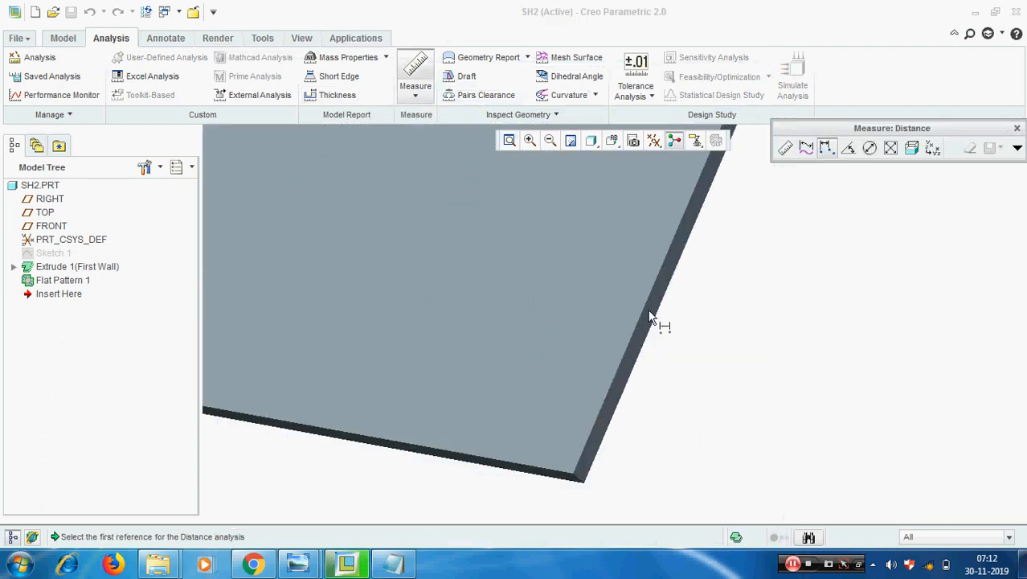
{"action": "left_click", "coordinate": [651, 321]}
{"action": "scroll", "coordinate": [729, 320], "scroll_direction": "up", "scroll_amount": 8}
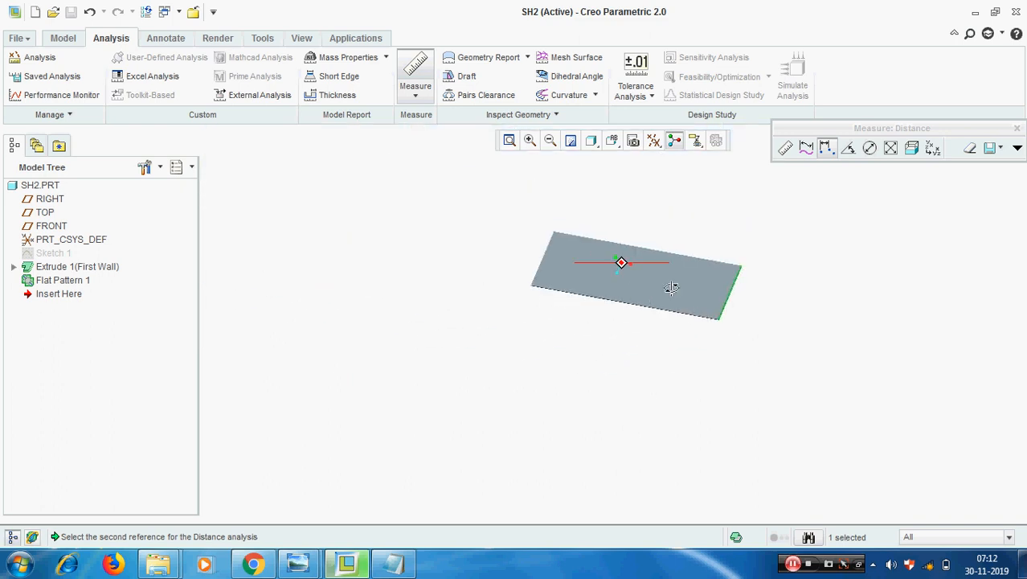
{"action": "scroll", "coordinate": [514, 277], "scroll_direction": "down", "scroll_amount": 8}
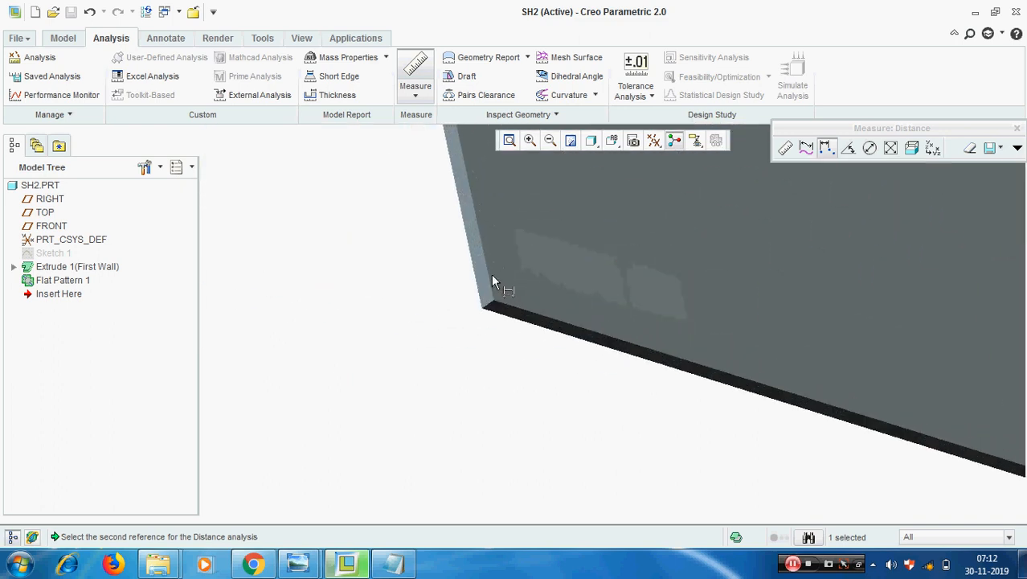
{"action": "left_click", "coordinate": [471, 281]}
{"action": "scroll", "coordinate": [478, 306], "scroll_direction": "up", "scroll_amount": 3}
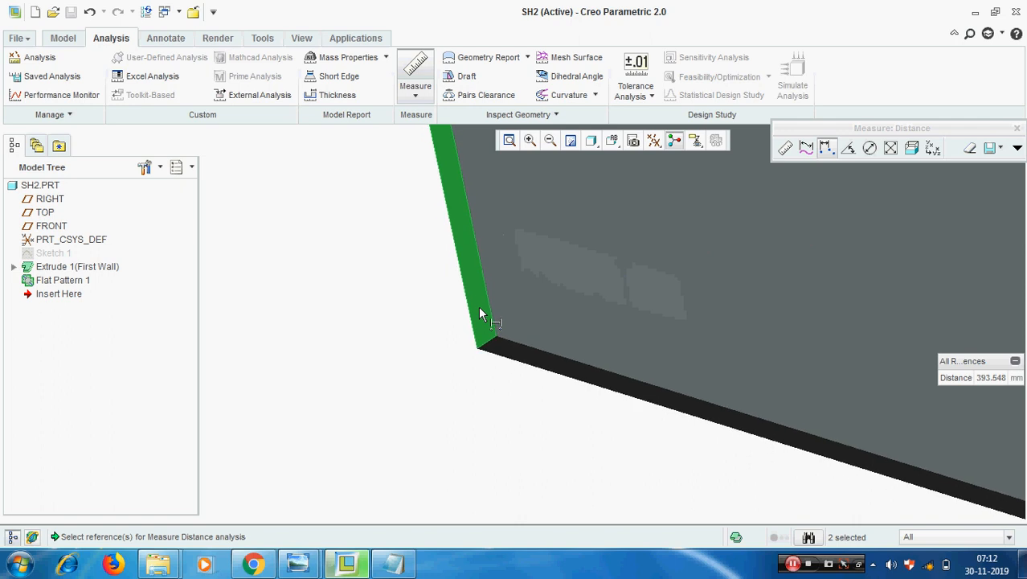
- Copy the measured distance, switch to Notepad, record "0.8 393.548" below the other lines, and close the distance measurement in Creo Parametric
{"action": "double_click", "coordinate": [990, 377]}
{"action": "key", "text": "ctrl+c"}
{"action": "right_click", "coordinate": [984, 379]}
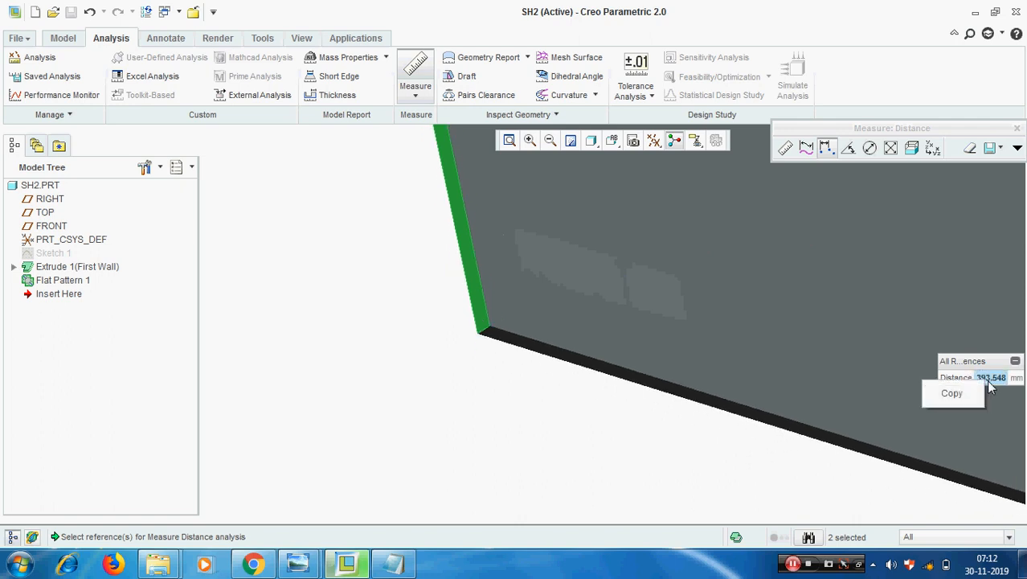
{"action": "left_click", "coordinate": [393, 562]}
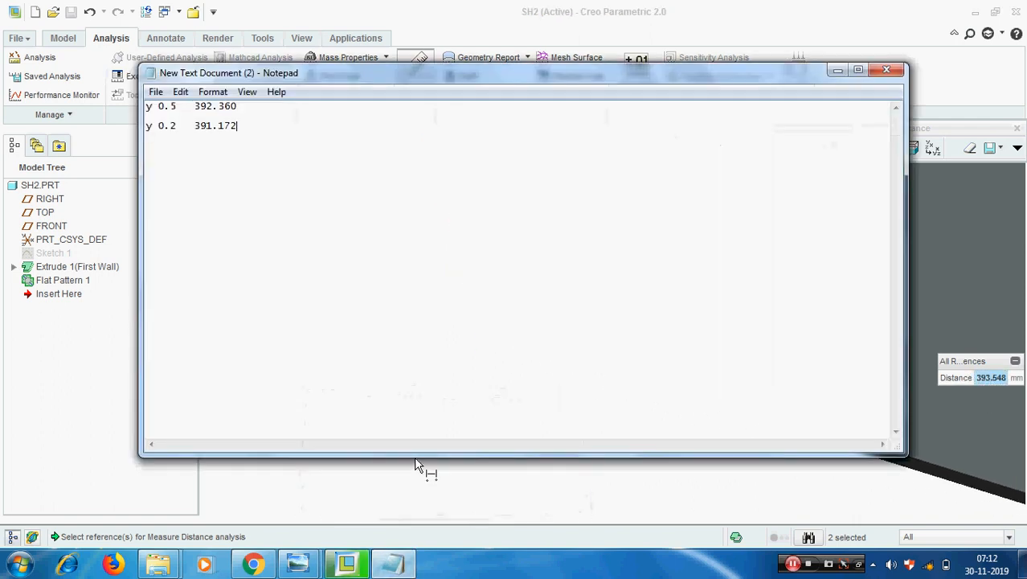
{"action": "key", "text": "Return"}
{"action": "key", "text": "ctrl+v"}
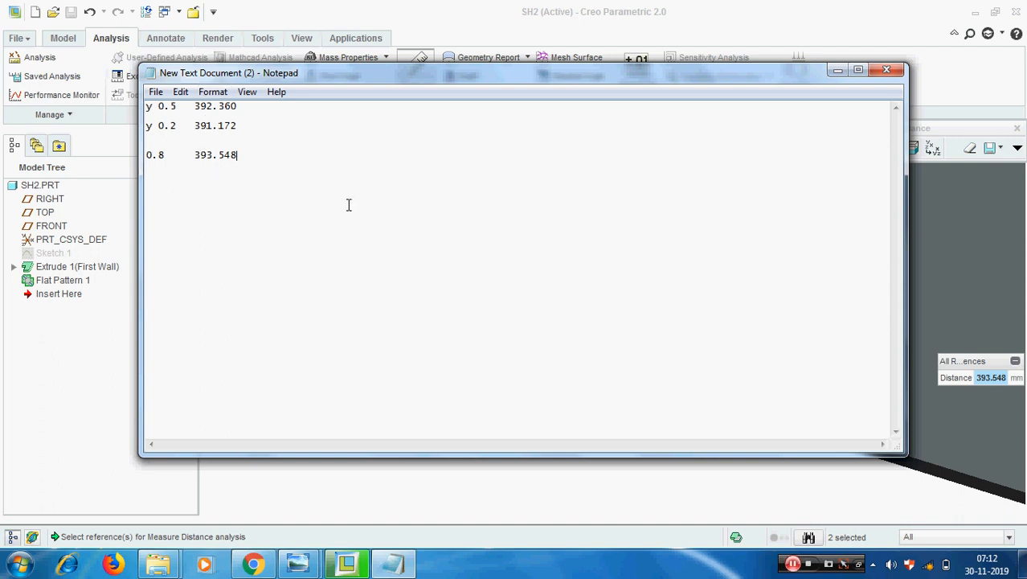
{"action": "left_click", "coordinate": [837, 73]}
{"action": "scroll", "coordinate": [434, 371], "scroll_direction": "up", "scroll_amount": 5}
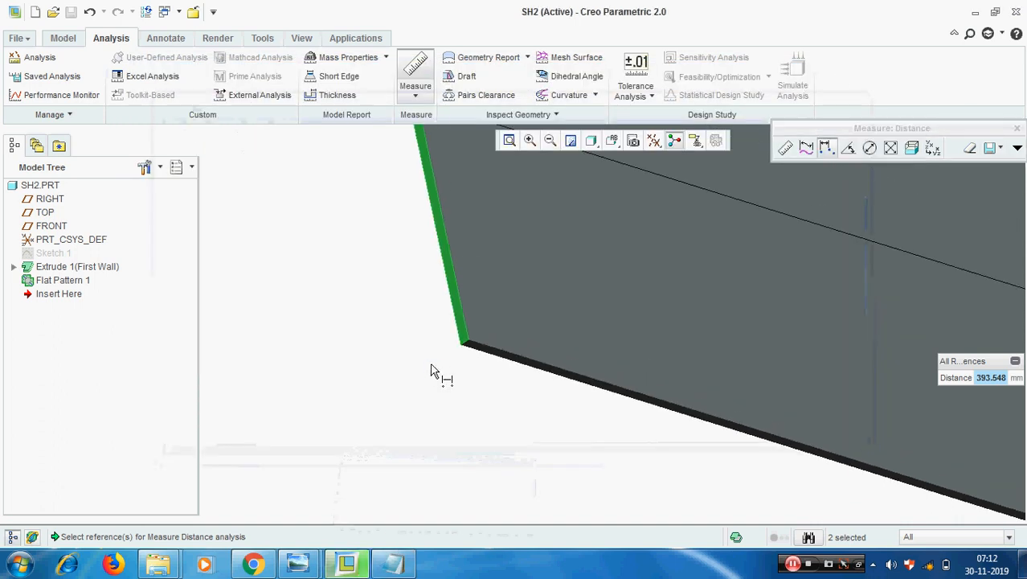
{"action": "middle_click_drag", "start_coordinate": [611, 363], "coordinate": [604, 366]}
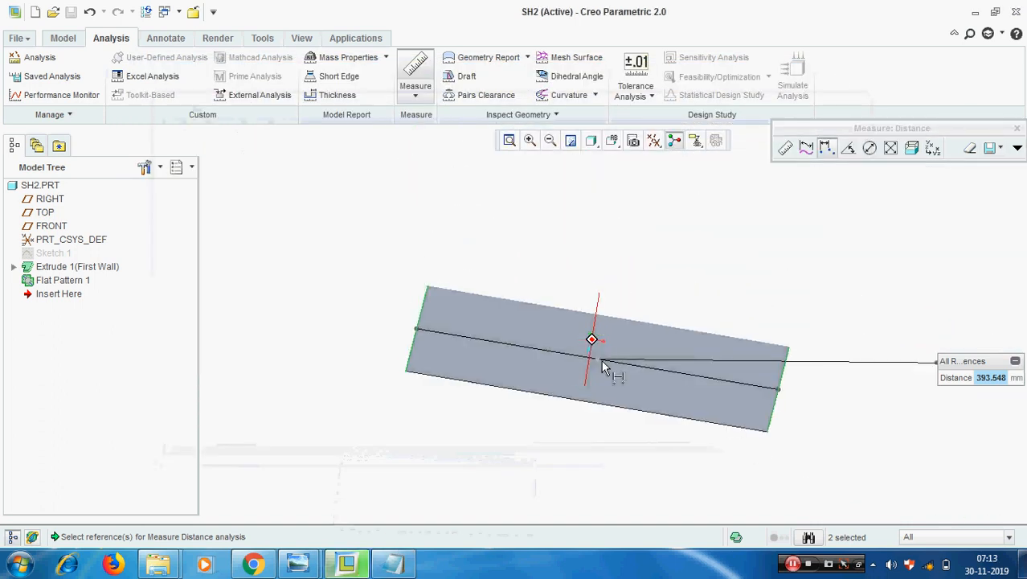
{"action": "left_click", "coordinate": [1017, 129]}
- Let the assigned material define the sheetmetal bend allowance parameters again, regenerate the part, and close the model properties
{"action": "scroll", "coordinate": [531, 296], "scroll_direction": "up", "scroll_amount": 2}
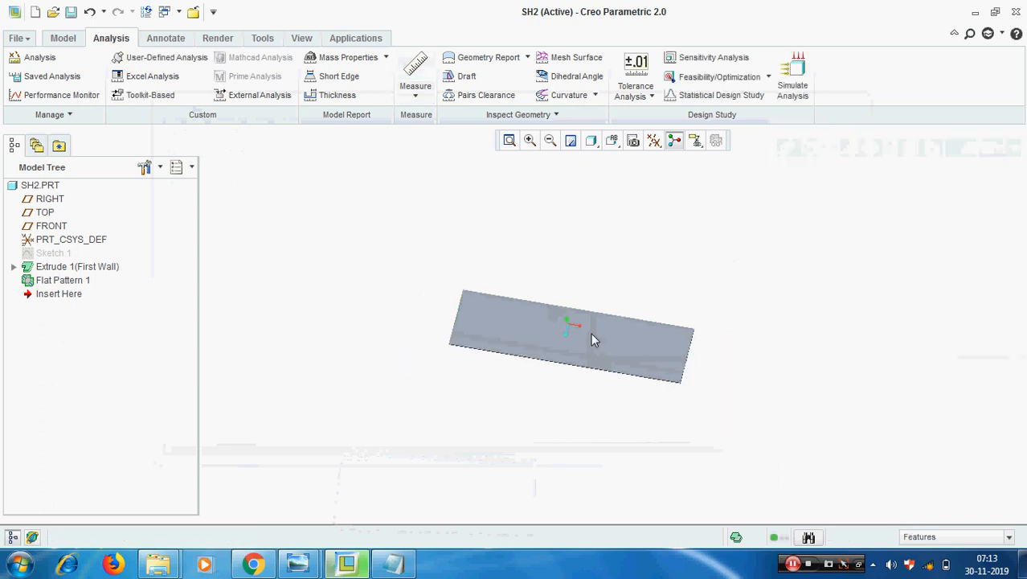
{"action": "scroll", "coordinate": [589, 334], "scroll_direction": "down", "scroll_amount": 2}
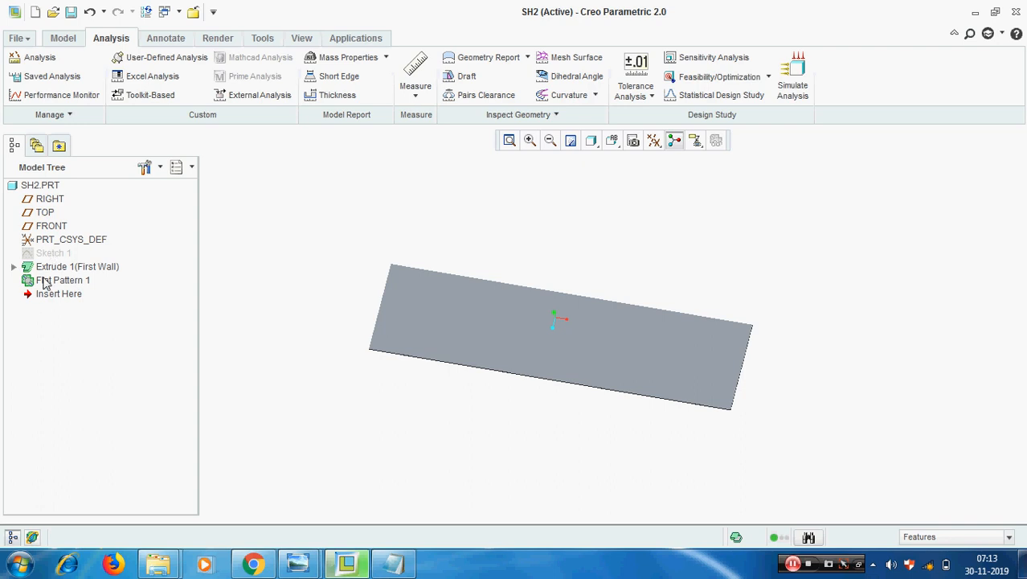
{"action": "left_click", "coordinate": [15, 38]}
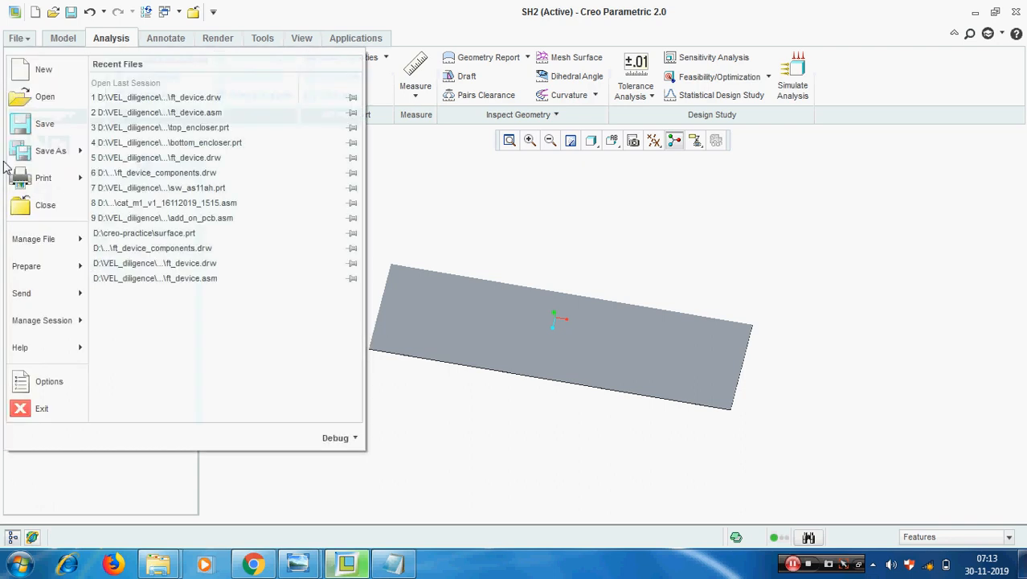
{"action": "mouse_move", "coordinate": [27, 266]}
{"action": "left_click", "coordinate": [232, 110]}
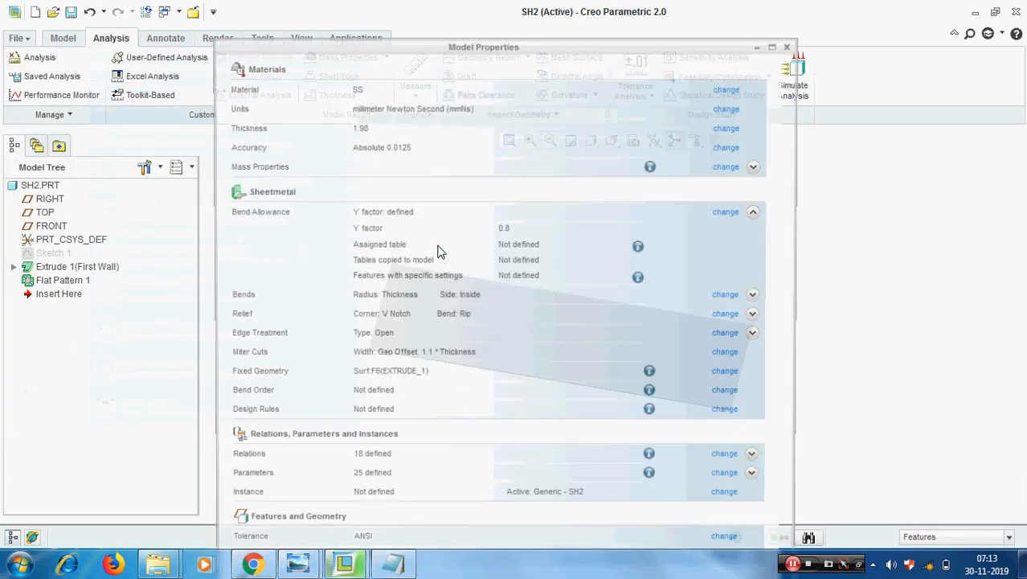
{"action": "left_click", "coordinate": [727, 210]}
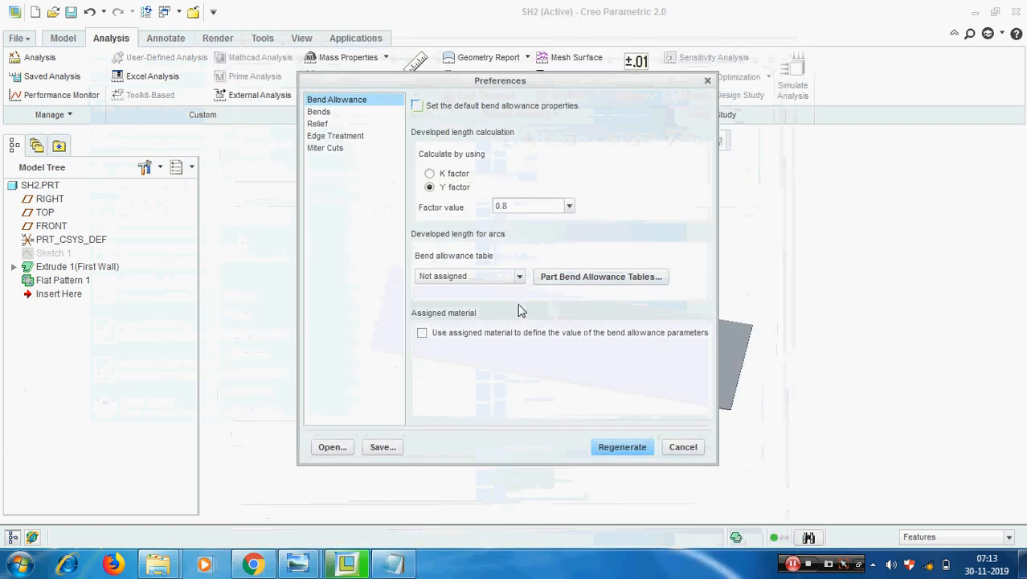
{"action": "left_click", "coordinate": [446, 334]}
{"action": "left_click", "coordinate": [623, 446]}
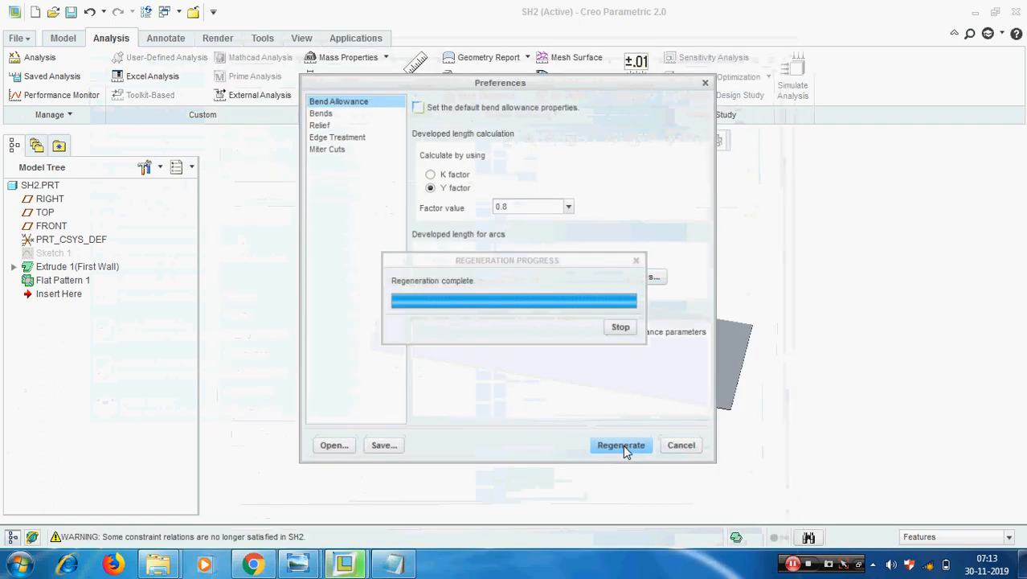
{"action": "left_click", "coordinate": [792, 42]}
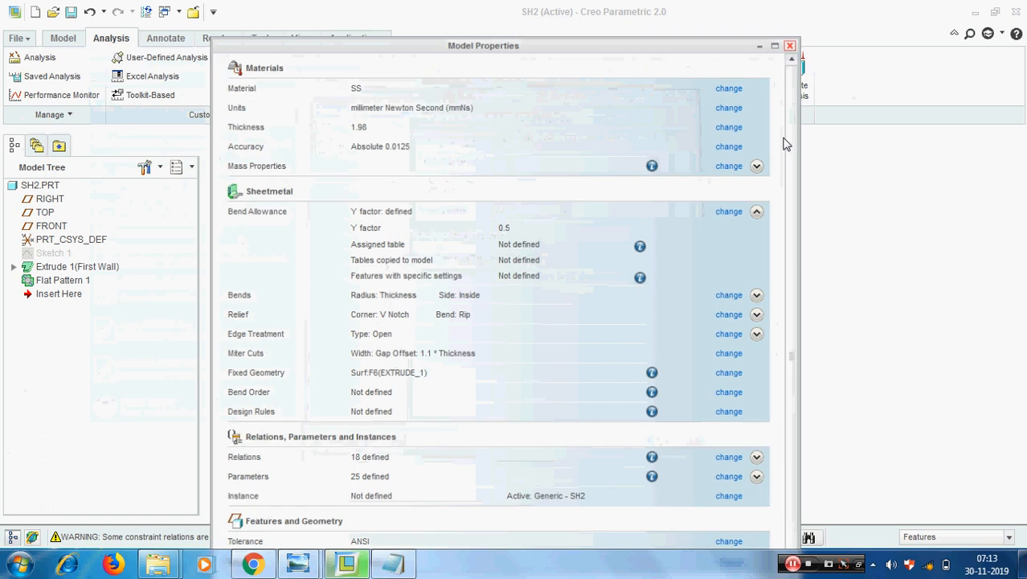
- Redefine the Extrude 1 first wall and enable a feature-specific bend allowance for its developed length, calculated by Y factor
{"action": "left_click", "coordinate": [53, 267]}
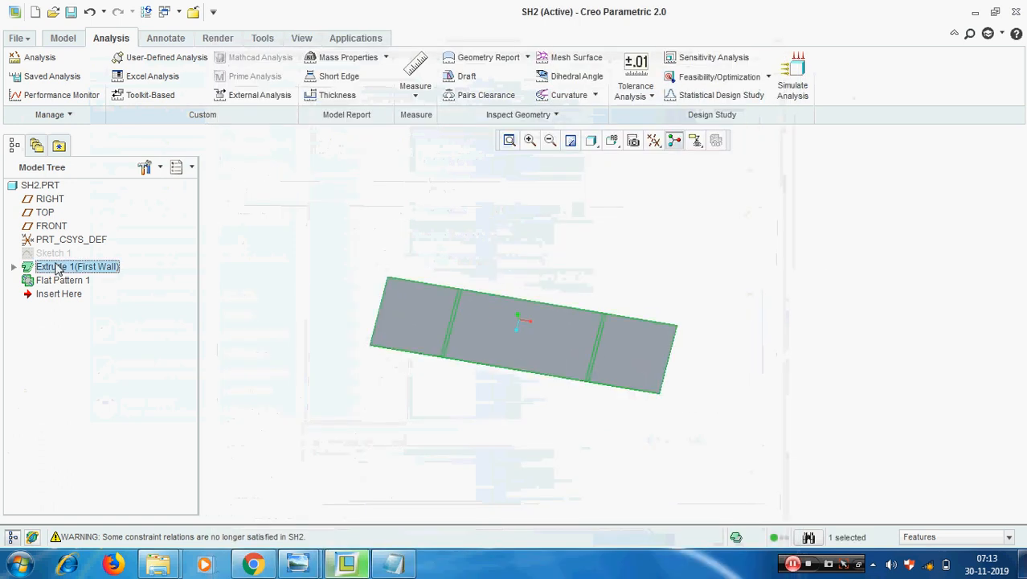
{"action": "right_click", "coordinate": [54, 267]}
{"action": "left_click", "coordinate": [102, 359]}
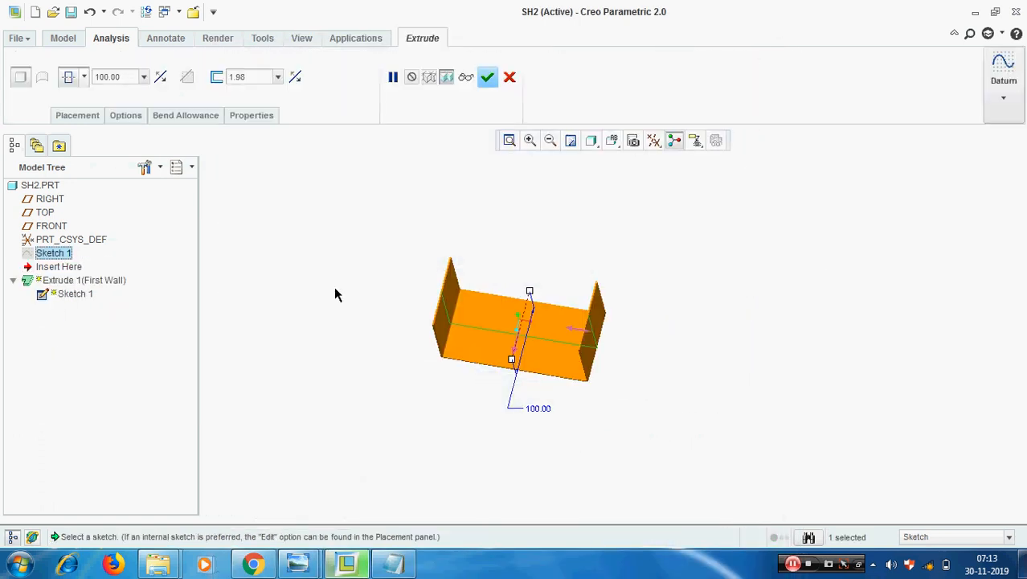
{"action": "left_click", "coordinate": [184, 115]}
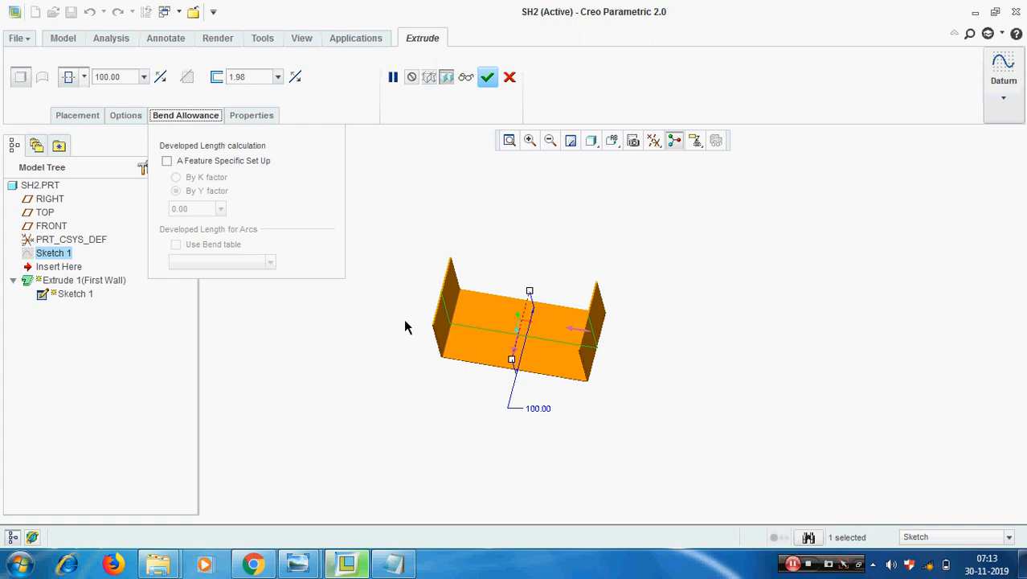
{"action": "scroll", "coordinate": [733, 317], "scroll_direction": "up", "scroll_amount": 2}
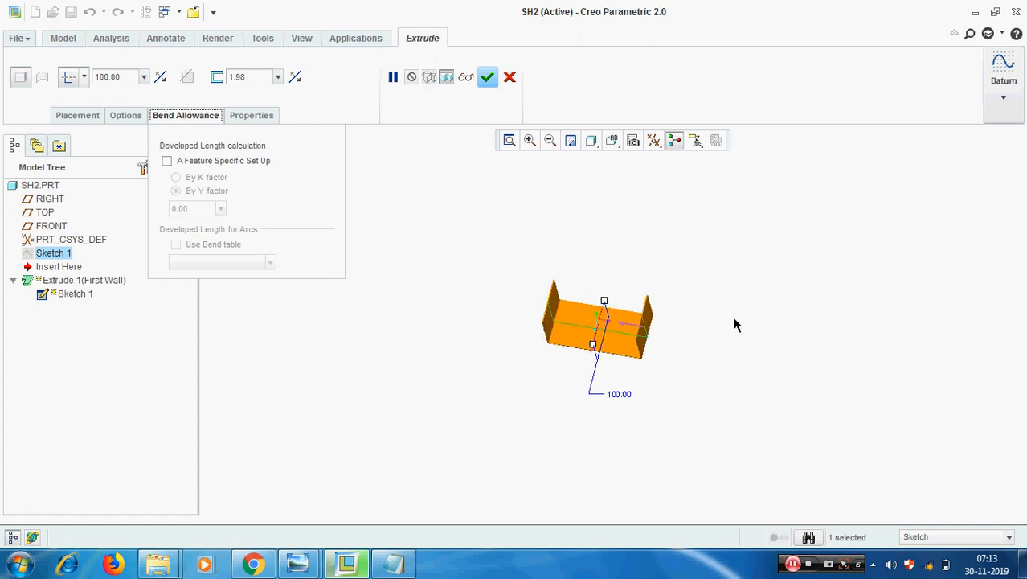
{"action": "scroll", "coordinate": [652, 334], "scroll_direction": "down", "scroll_amount": 2}
{"action": "left_click", "coordinate": [166, 161]}
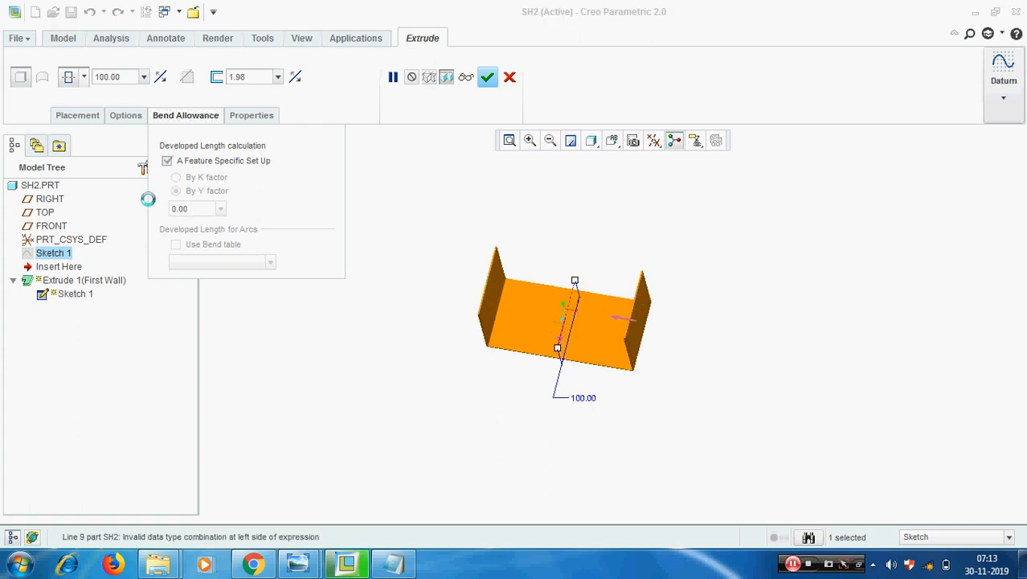
{"action": "left_click", "coordinate": [177, 191]}
{"action": "double_click", "coordinate": [203, 209]}
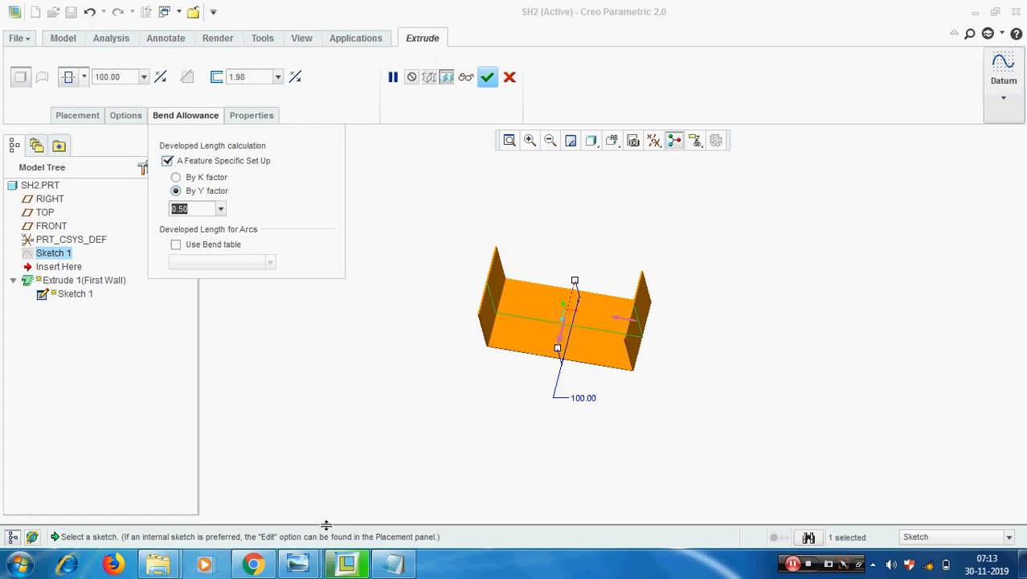
- Switch to Chrome and examine the SheetMetal.Me Y-Factor chart, especially the stainless steel values for air bending
{"action": "left_click", "coordinate": [256, 565]}
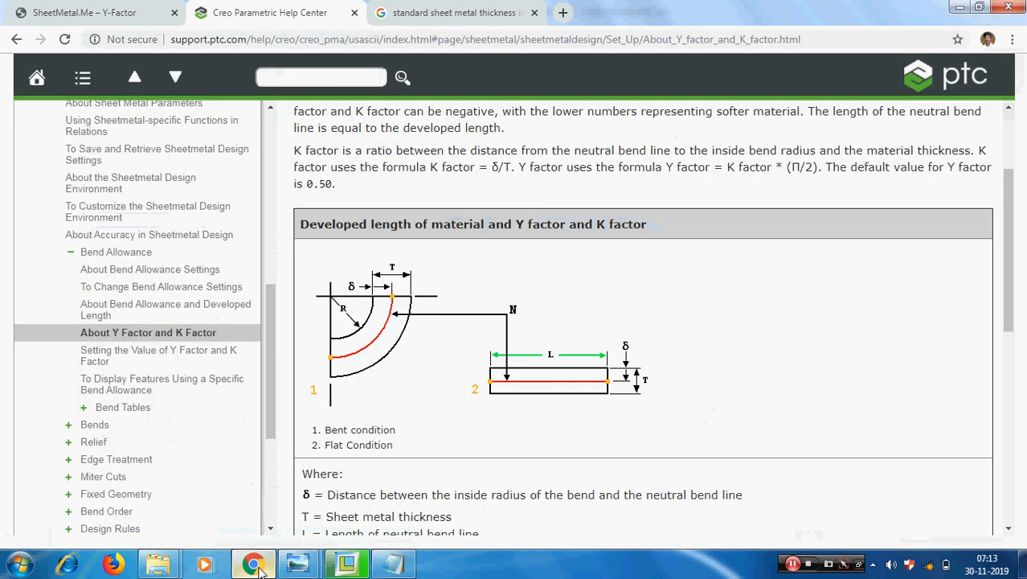
{"action": "left_click", "coordinate": [102, 18]}
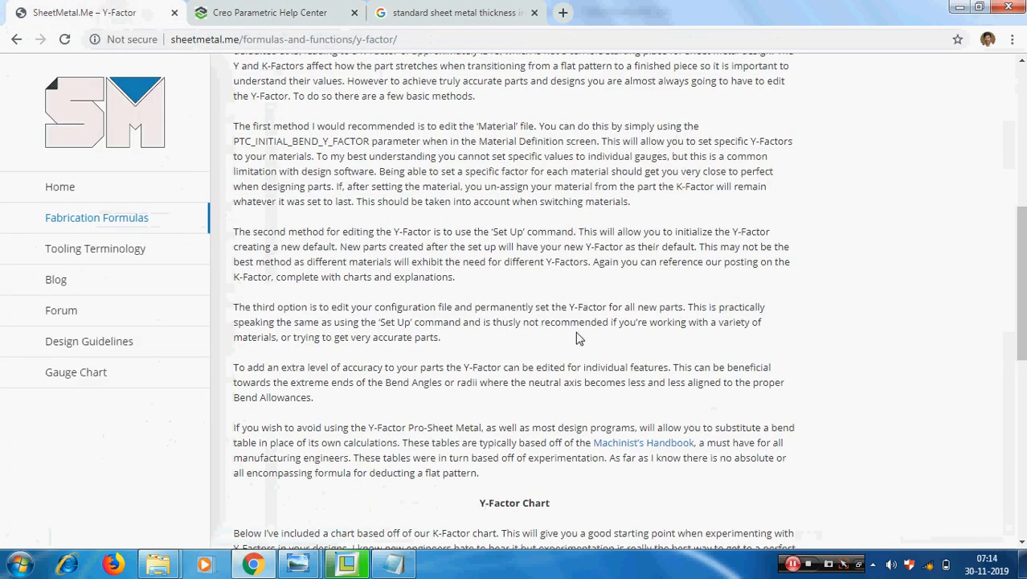
{"action": "scroll", "coordinate": [577, 338], "scroll_direction": "down", "scroll_amount": 4}
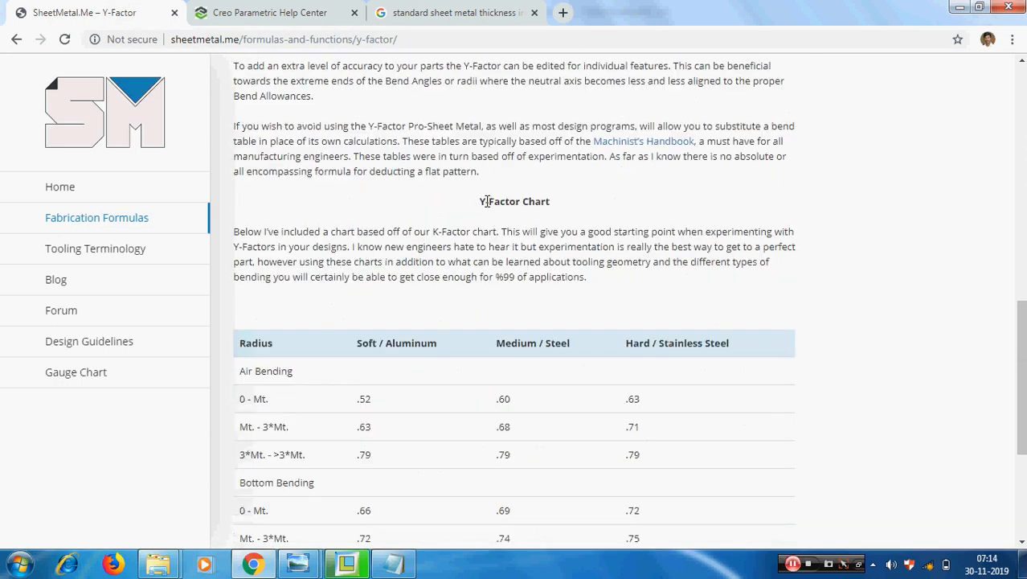
{"action": "left_click_drag", "start_coordinate": [481, 201], "coordinate": [553, 204]}
{"action": "left_click", "coordinate": [667, 226]}
{"action": "scroll", "coordinate": [492, 280], "scroll_direction": "down", "scroll_amount": 2}
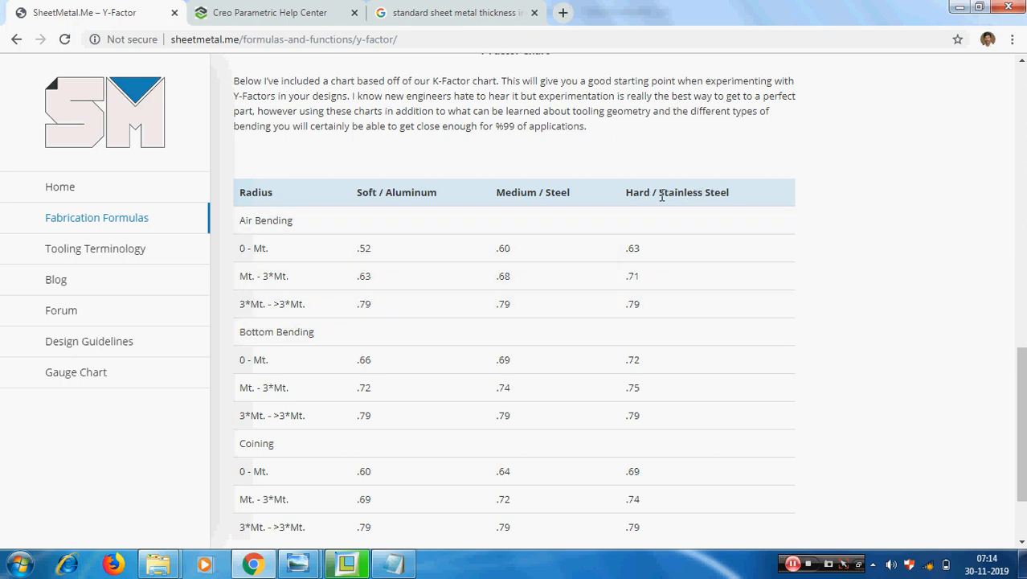
{"action": "left_click_drag", "start_coordinate": [660, 196], "coordinate": [759, 197]}
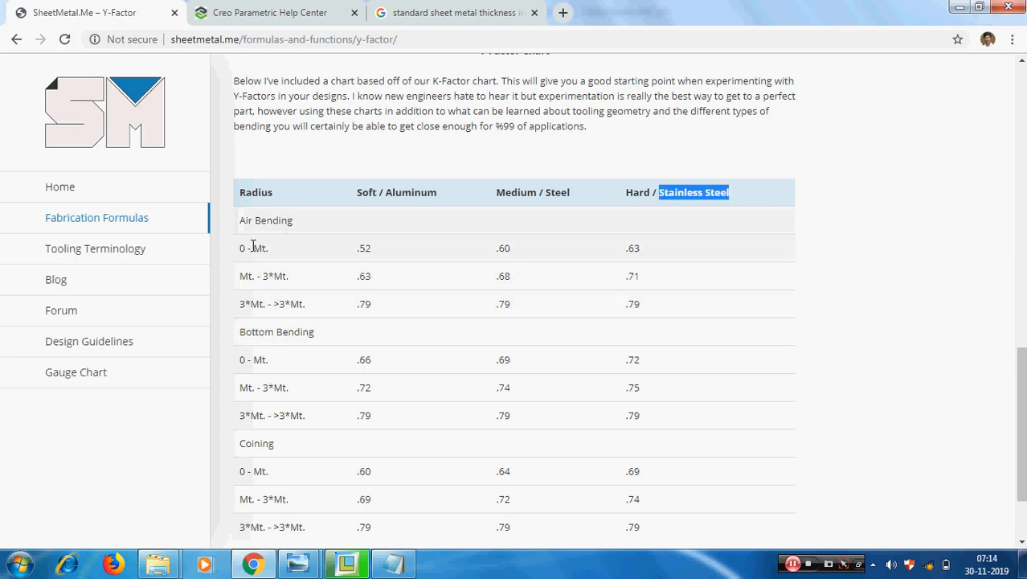
{"action": "left_click_drag", "start_coordinate": [642, 251], "coordinate": [622, 248]}
{"action": "left_click", "coordinate": [786, 283]}
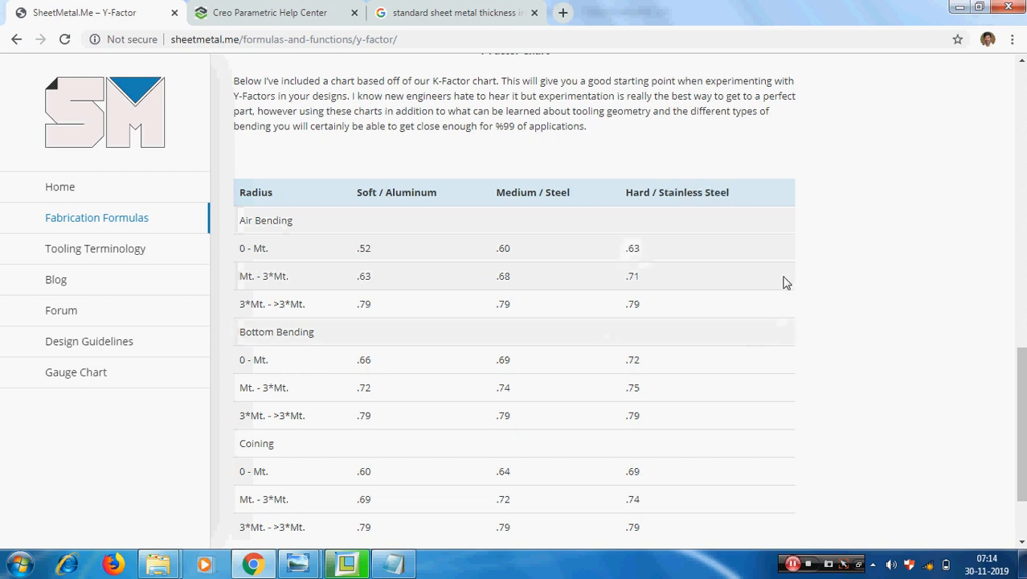
{"action": "scroll", "coordinate": [786, 283], "scroll_direction": "up", "scroll_amount": 1}
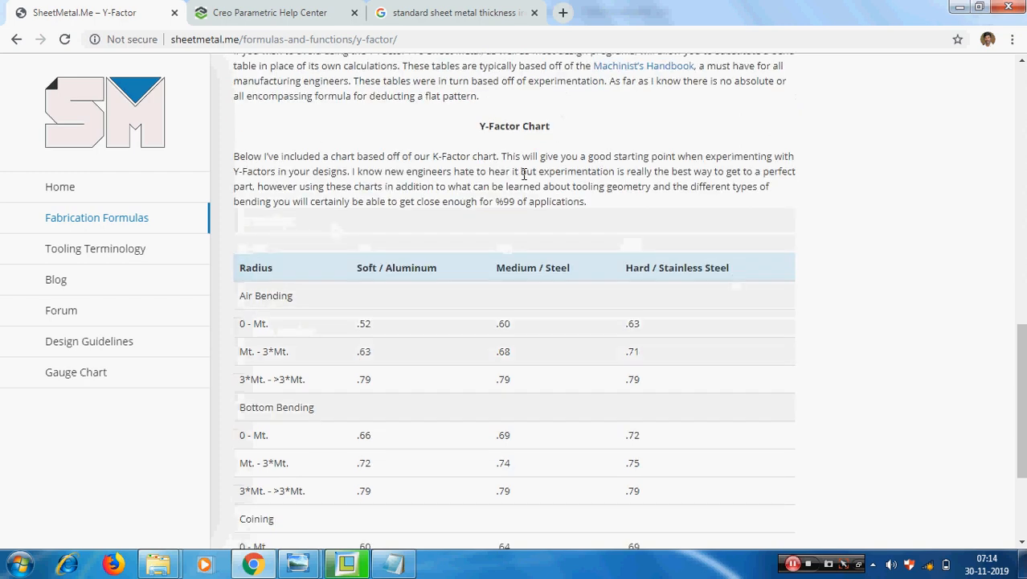
{"action": "double_click", "coordinate": [569, 171]}
{"action": "left_click", "coordinate": [869, 307]}
{"action": "scroll", "coordinate": [869, 309], "scroll_direction": "down", "scroll_amount": 1}
{"action": "scroll", "coordinate": [869, 309], "scroll_direction": "down", "scroll_amount": 3}
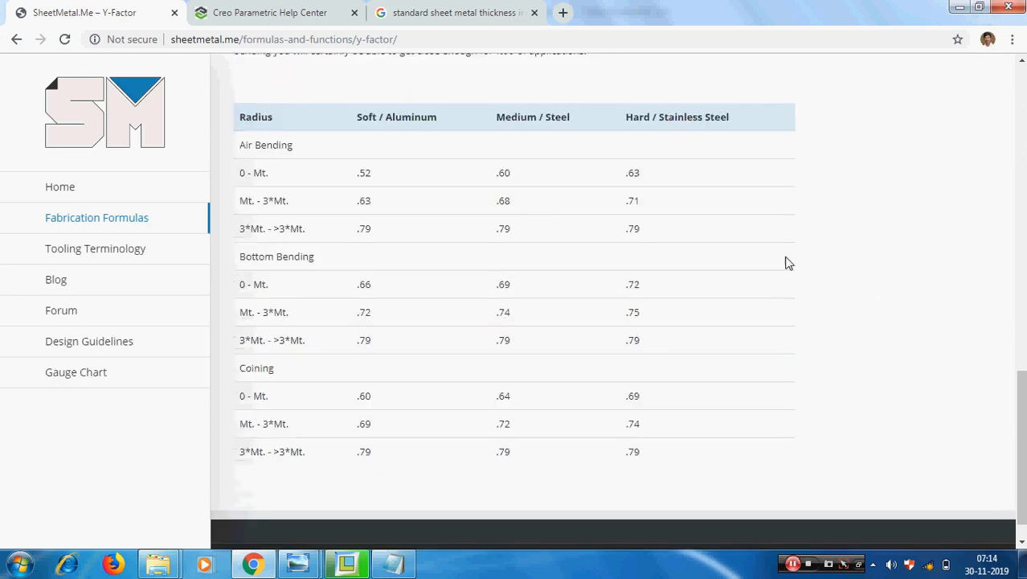
- Copy the stainless steel air-bending Y factor .63 for radius 0 - Mt. and return to Creo Parametric
{"action": "double_click", "coordinate": [639, 172]}
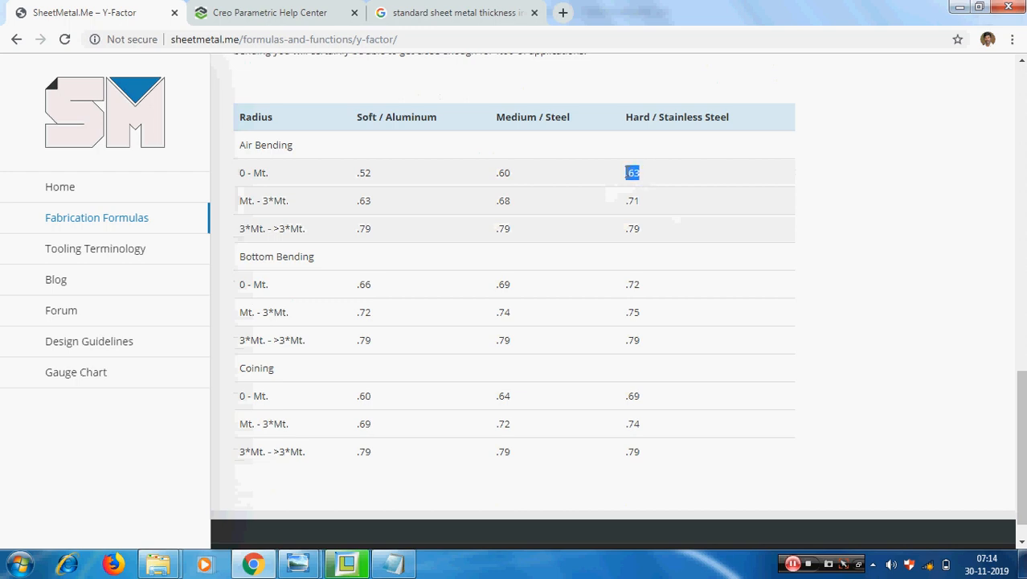
{"action": "right_click", "coordinate": [632, 172]}
{"action": "left_click", "coordinate": [658, 185]}
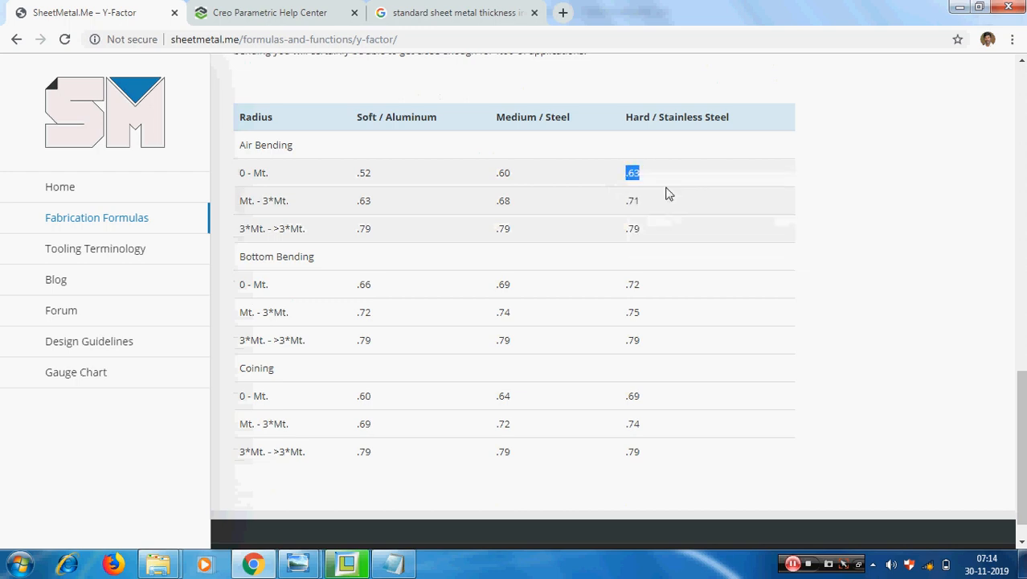
{"action": "left_click", "coordinate": [470, 12]}
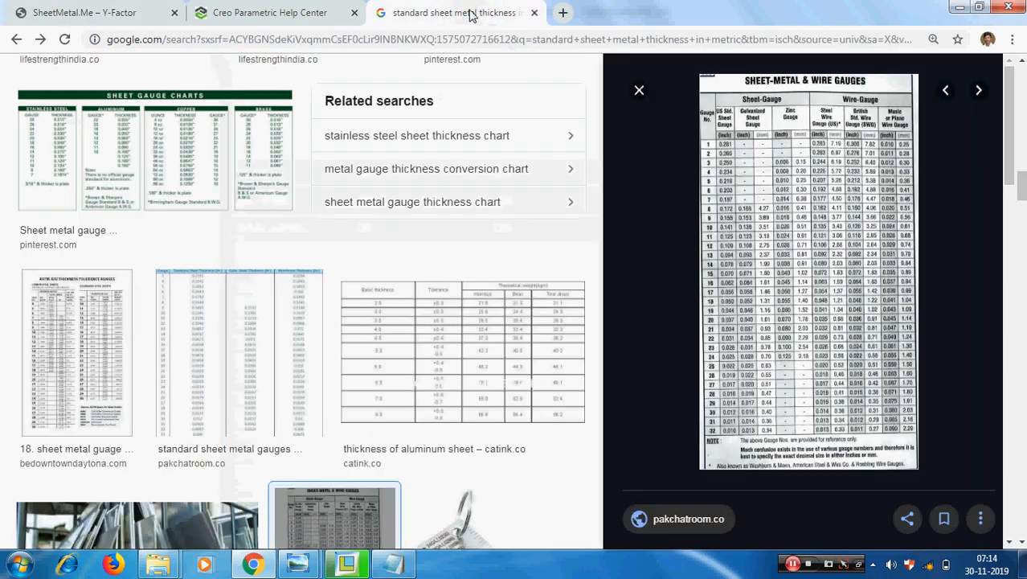
{"action": "left_click", "coordinate": [960, 7]}
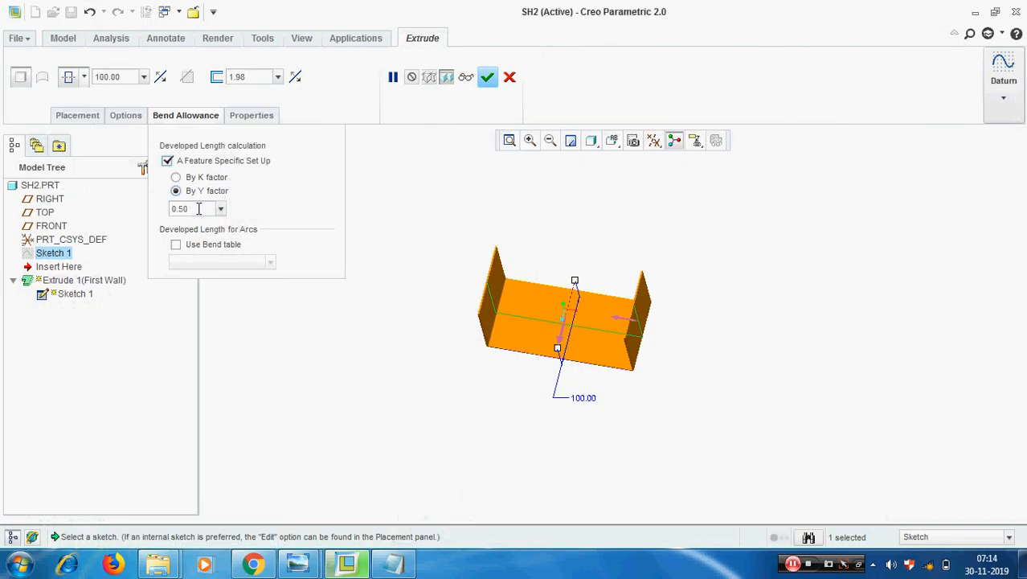
- Set the first wall's feature-specific Y factor to 0.63 and complete the extrude redefinition
{"action": "double_click", "coordinate": [199, 208]}
{"action": "type", "text": "0"}
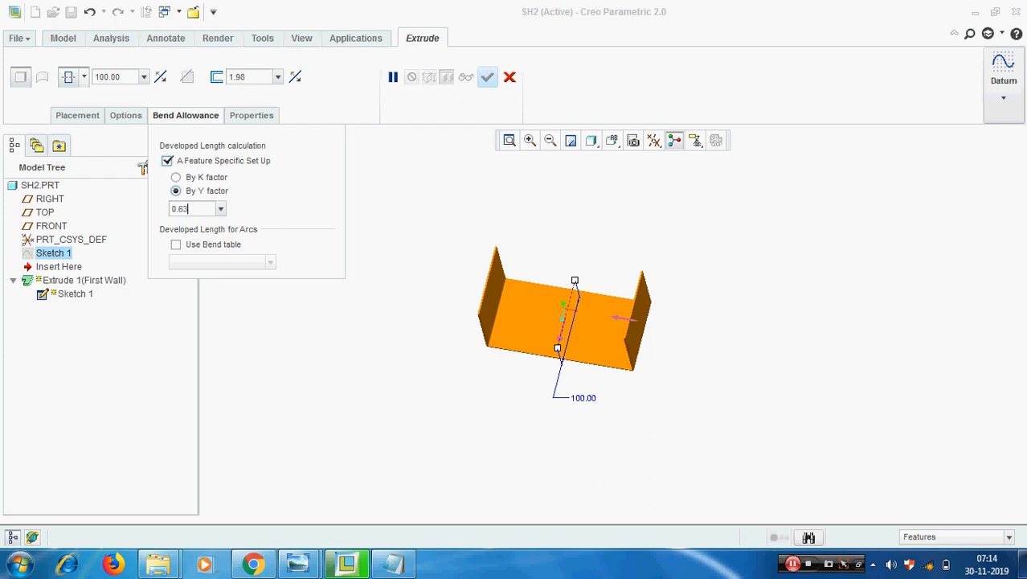
{"action": "key", "text": "Return"}
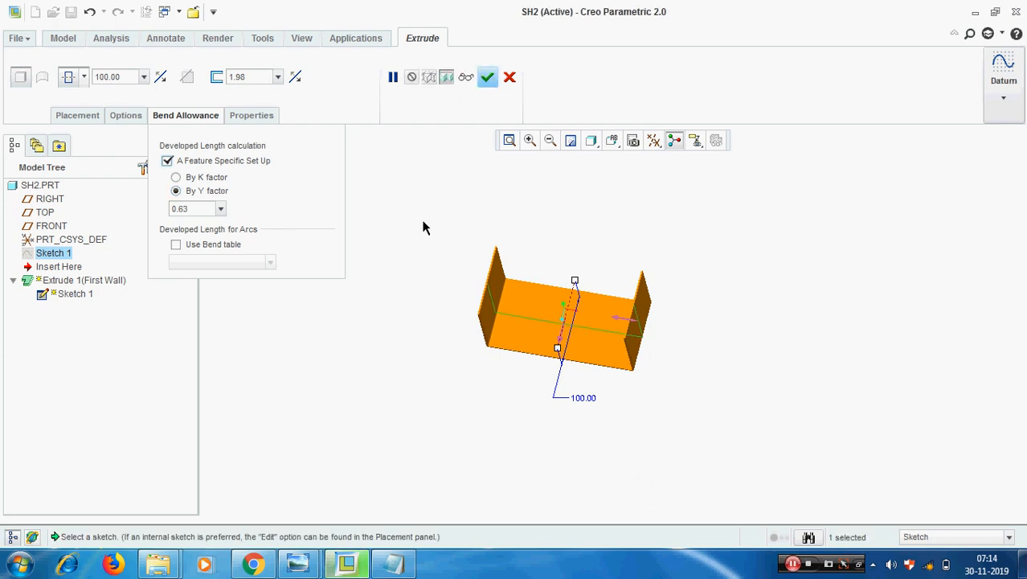
{"action": "left_click", "coordinate": [488, 77]}
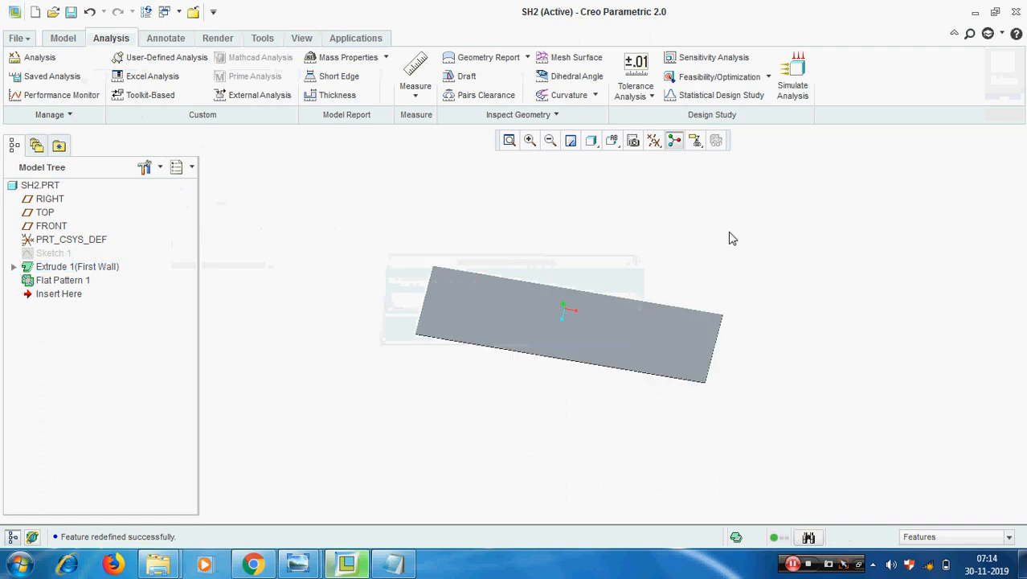
- Switch to Notepad, add 0.63 on a new line below the 0.8 entry, and return to Creo Parametric
{"action": "left_click", "coordinate": [384, 566]}
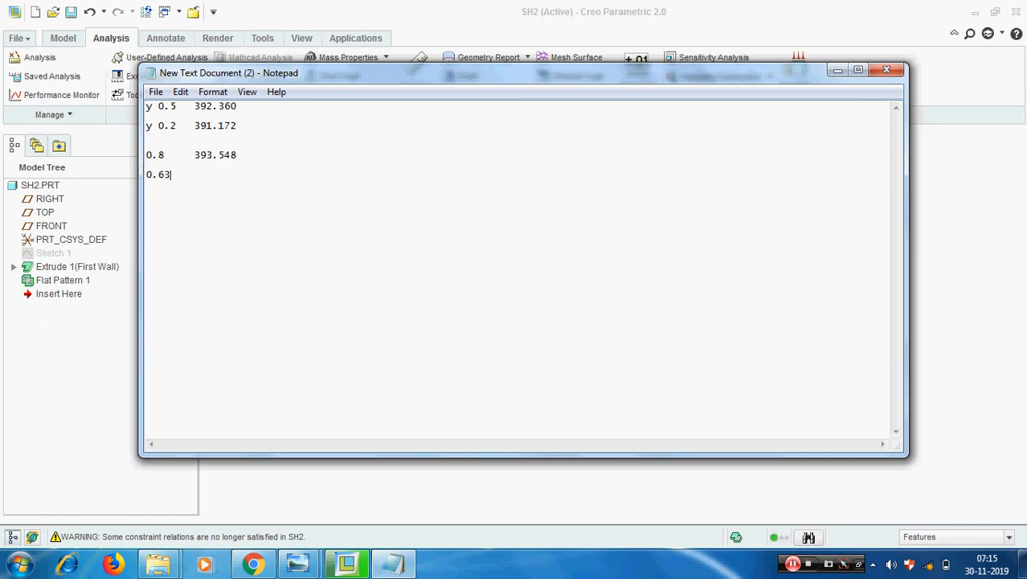
{"action": "left_click", "coordinate": [838, 70]}
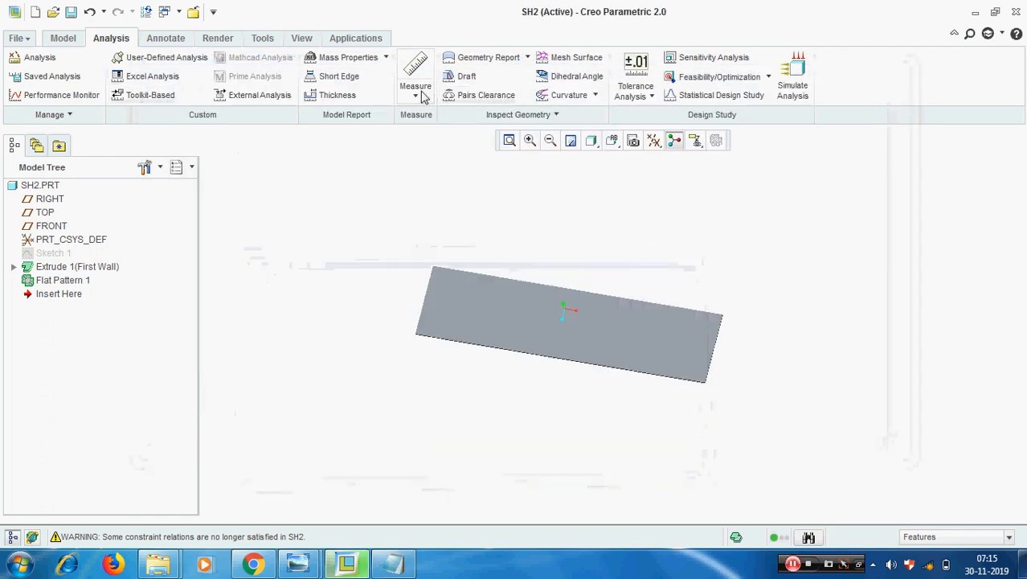
{"action": "left_click", "coordinate": [423, 96]}
{"action": "left_click", "coordinate": [433, 143]}
{"action": "middle_click_drag", "start_coordinate": [745, 298], "coordinate": [730, 297]}
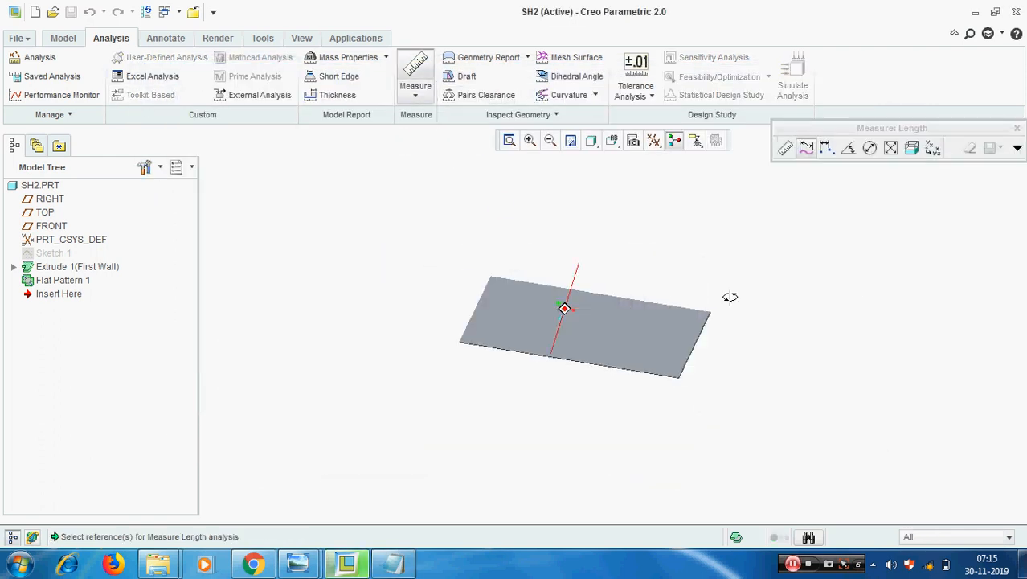
{"action": "left_click", "coordinate": [1018, 128]}
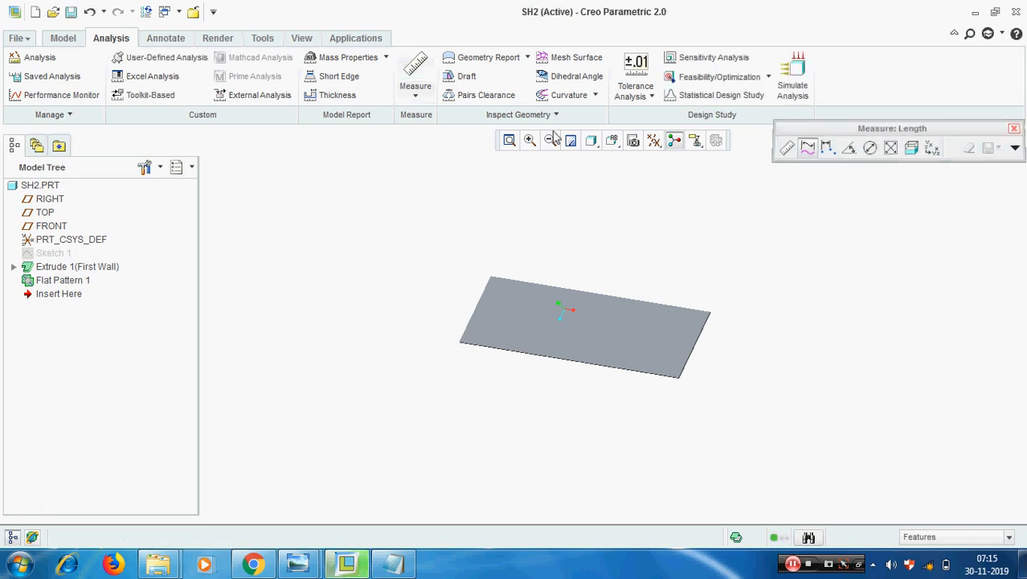
- Measure the distance between the flat pattern's two opposite end faces with the Y factor at 0.63
{"action": "left_click", "coordinate": [416, 92]}
{"action": "left_click", "coordinate": [437, 161]}
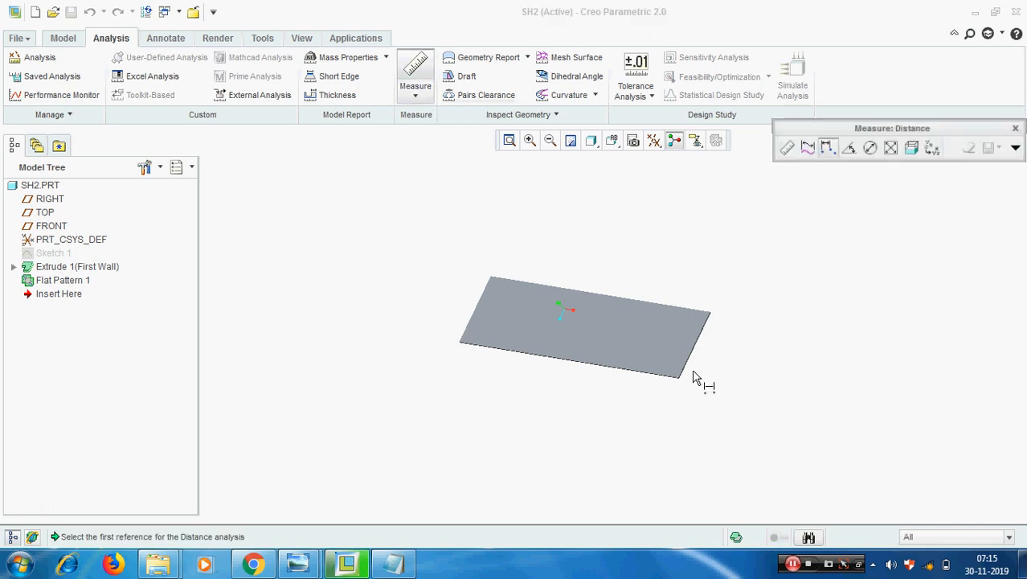
{"action": "scroll", "coordinate": [692, 379], "scroll_direction": "up", "scroll_amount": 5}
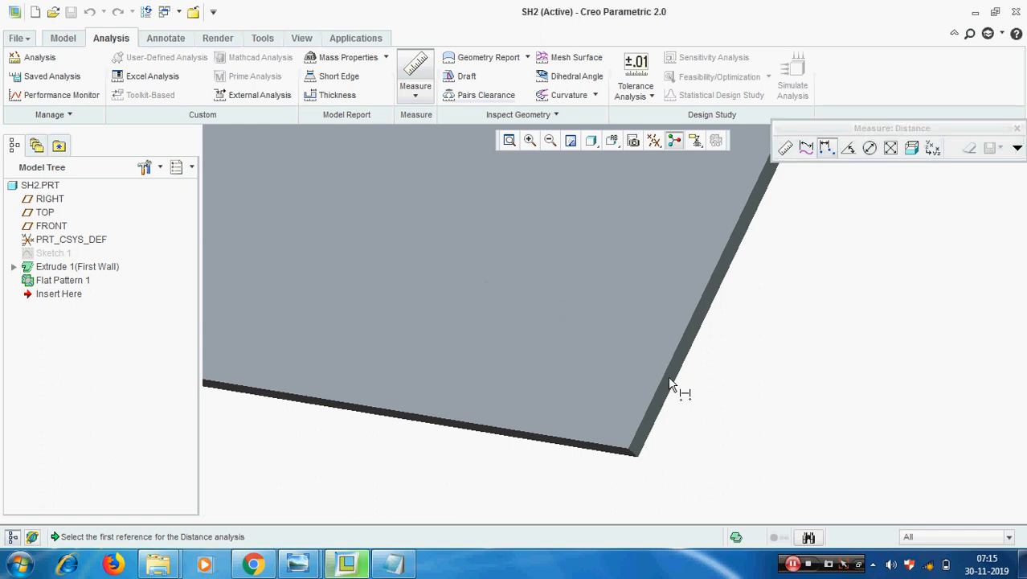
{"action": "left_click", "coordinate": [669, 376]}
{"action": "scroll", "coordinate": [727, 361], "scroll_direction": "down", "scroll_amount": 5}
{"action": "mouse_move", "coordinate": [727, 360]}
{"action": "middle_mouse_down"}
{"action": "mouse_move", "coordinate": [607, 291]}
{"action": "mouse_move", "coordinate": [534, 340]}
{"action": "mouse_move", "coordinate": [505, 340]}
{"action": "middle_mouse_up"}
{"action": "scroll", "coordinate": [505, 339], "scroll_direction": "up", "scroll_amount": 5}
{"action": "left_click", "coordinate": [483, 291]}
{"action": "scroll", "coordinate": [470, 368], "scroll_direction": "down", "scroll_amount": 5}
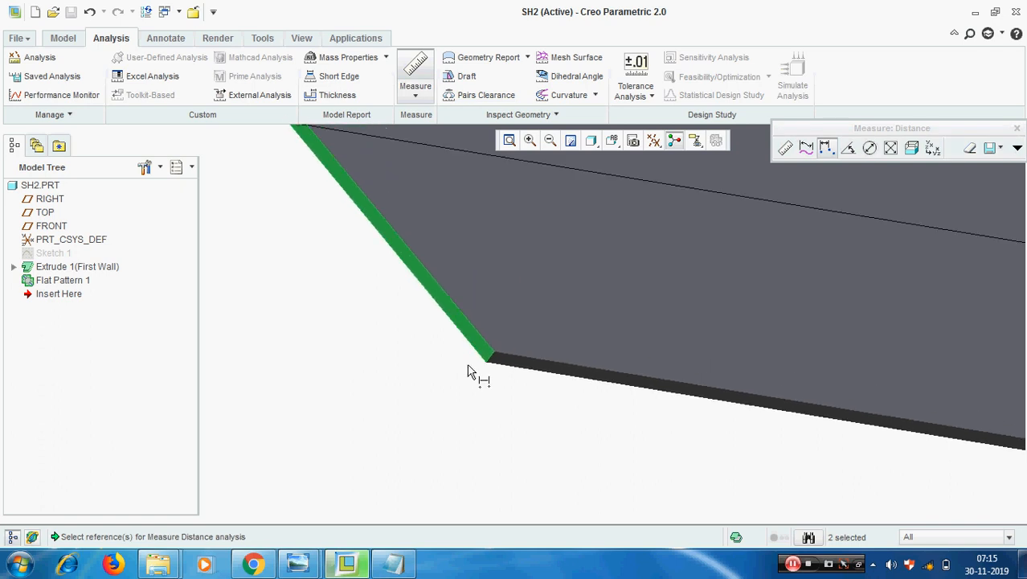
- Copy the measured distance, record 392.875 beside 0.63 in Notepad, and close the distance measurement in Creo Parametric
{"action": "left_click_drag", "start_coordinate": [945, 135], "coordinate": [678, 257]}
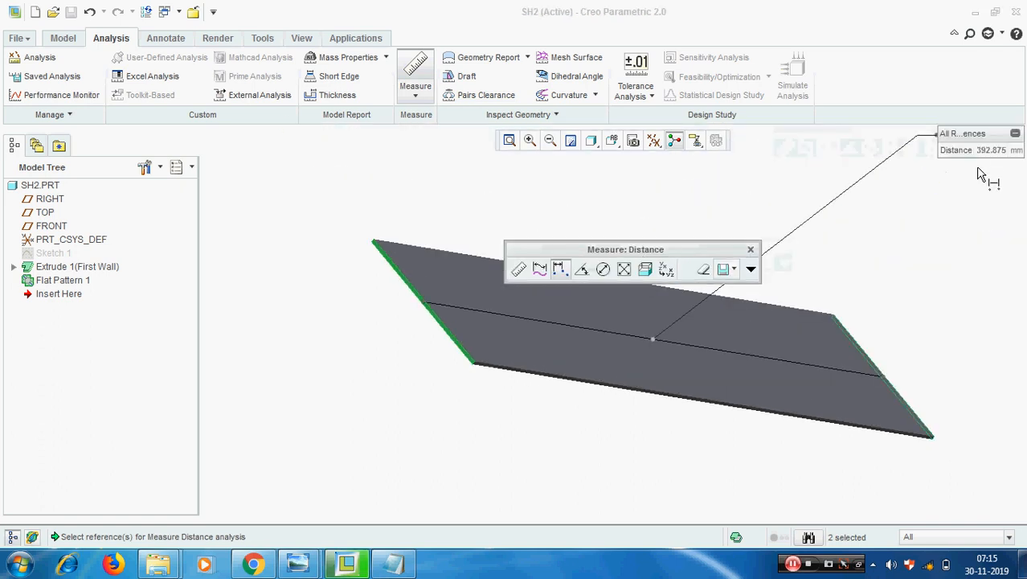
{"action": "double_click", "coordinate": [991, 151]}
{"action": "right_click", "coordinate": [994, 160]}
{"action": "left_click", "coordinate": [969, 167]}
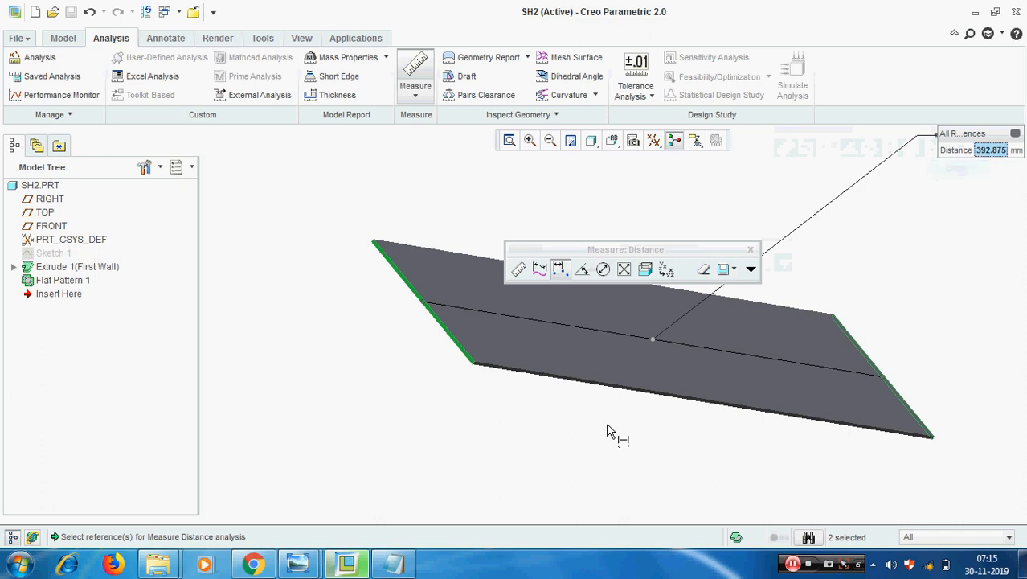
{"action": "left_click", "coordinate": [394, 567]}
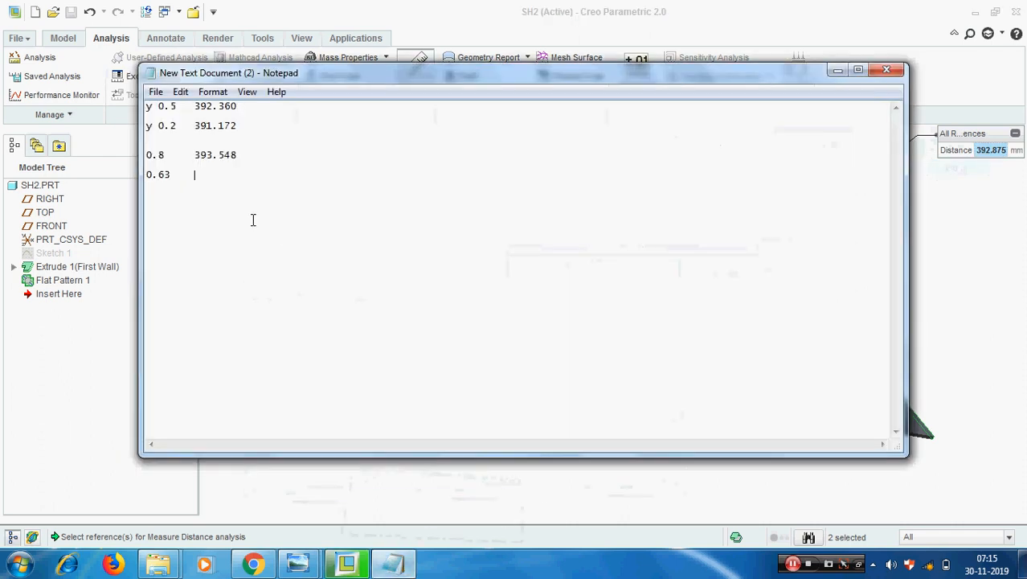
{"action": "key", "text": "ctrl+v"}
{"action": "left_click_drag", "start_coordinate": [245, 175], "coordinate": [146, 174]}
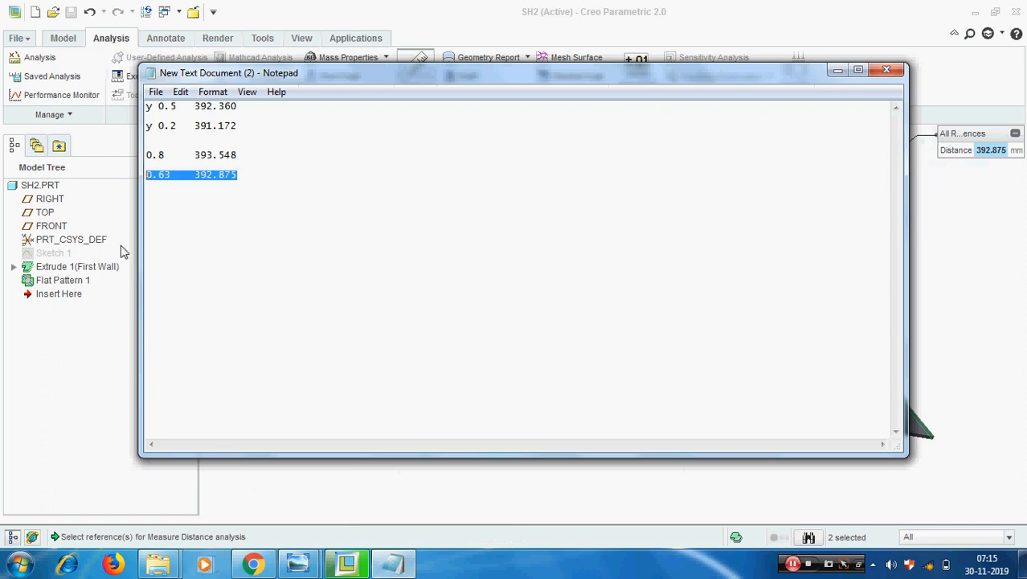
{"action": "left_click", "coordinate": [203, 310]}
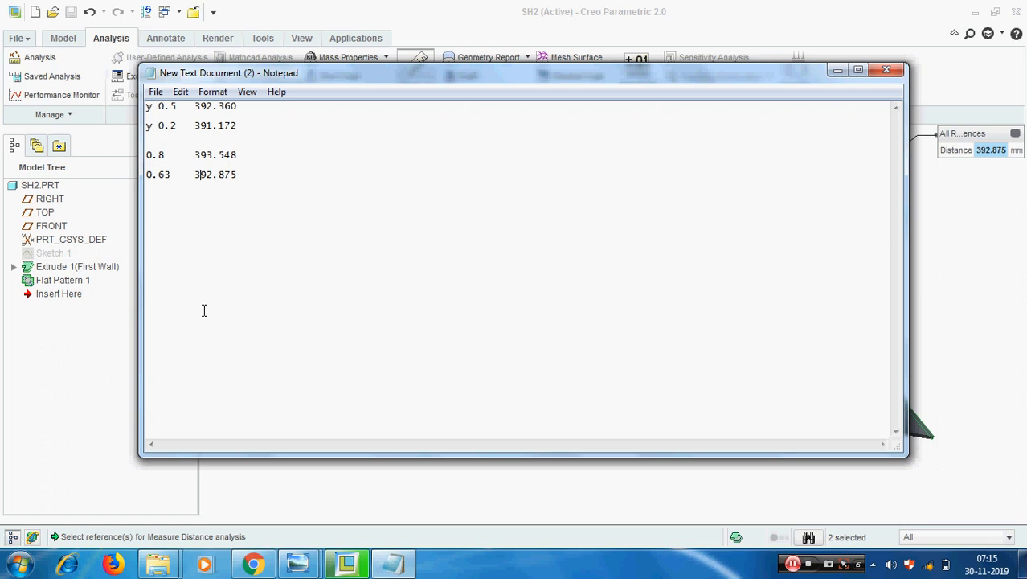
{"action": "left_click", "coordinate": [837, 70]}
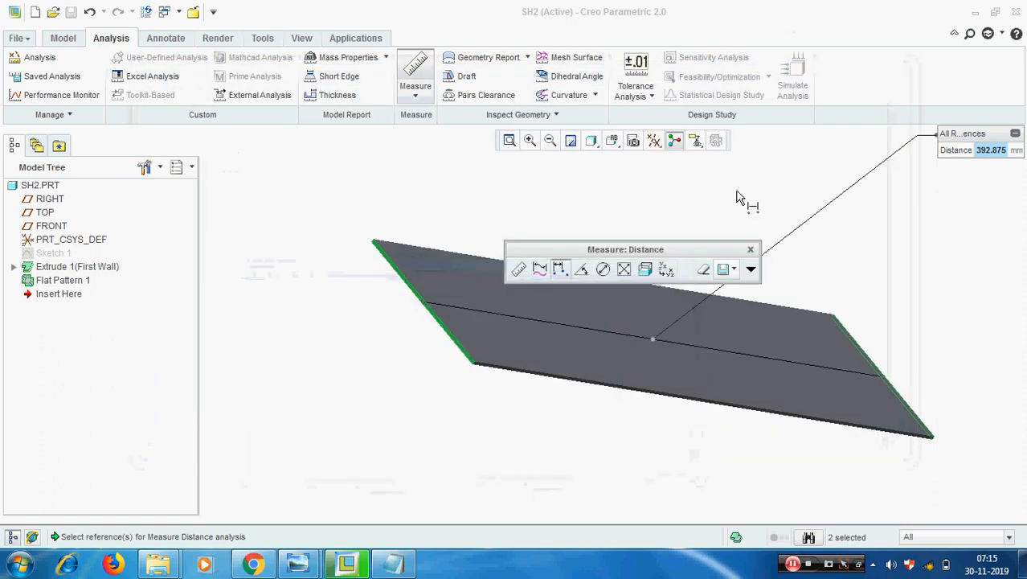
{"action": "left_click", "coordinate": [751, 249]}
{"action": "mouse_move", "coordinate": [490, 318]}
{"action": "middle_mouse_down"}
{"action": "mouse_move", "coordinate": [459, 328]}
{"action": "mouse_move", "coordinate": [493, 328]}
{"action": "middle_mouse_up"}
{"action": "middle_click_drag", "start_coordinate": [605, 277], "coordinate": [593, 310]}
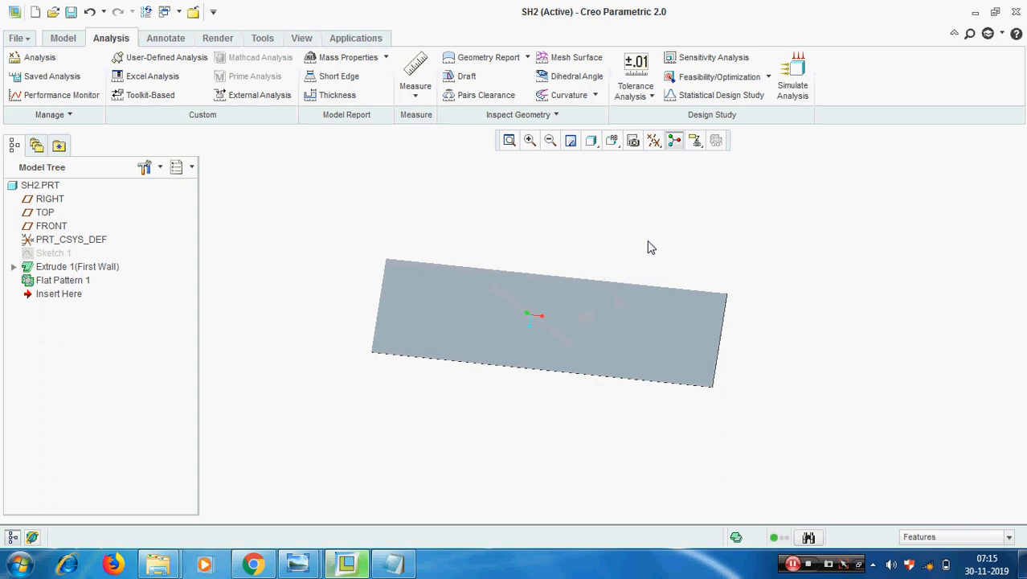
- From the model properties, inspect the assigned SS material's sheetmetal definition, then cancel out of the material dialogs without changes
{"action": "left_click", "coordinate": [19, 38]}
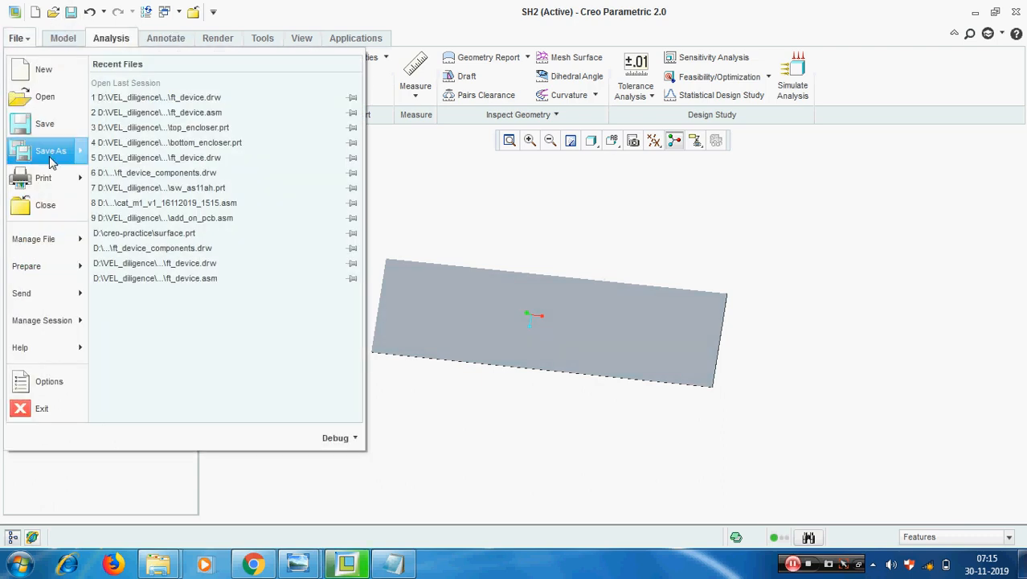
{"action": "mouse_move", "coordinate": [38, 267]}
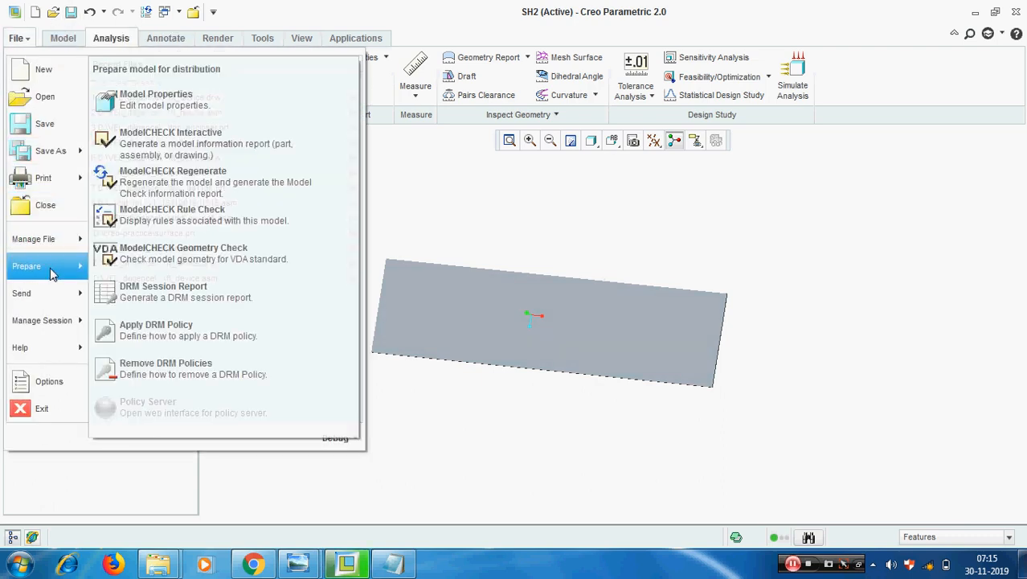
{"action": "left_click", "coordinate": [192, 111]}
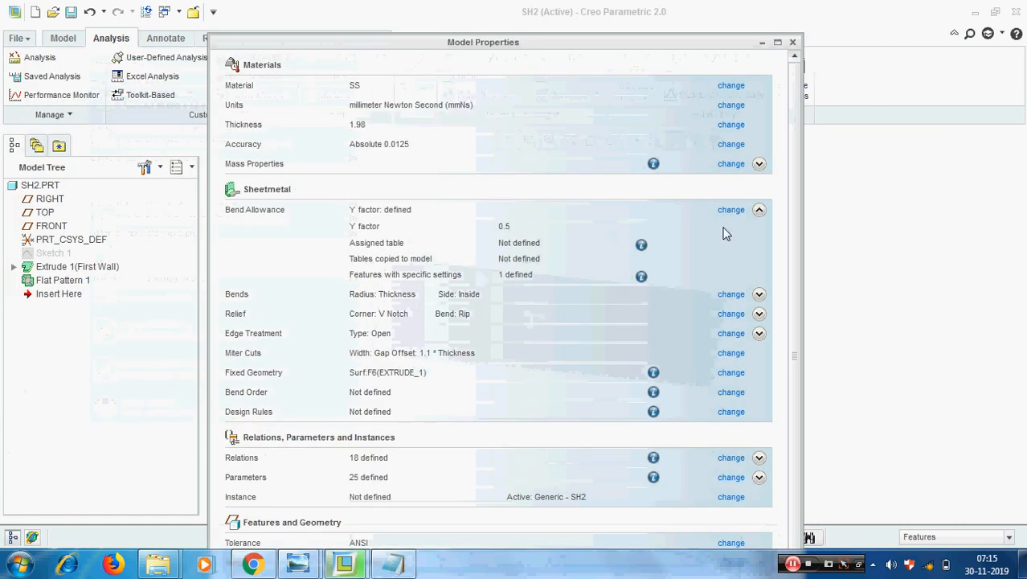
{"action": "left_click", "coordinate": [732, 85]}
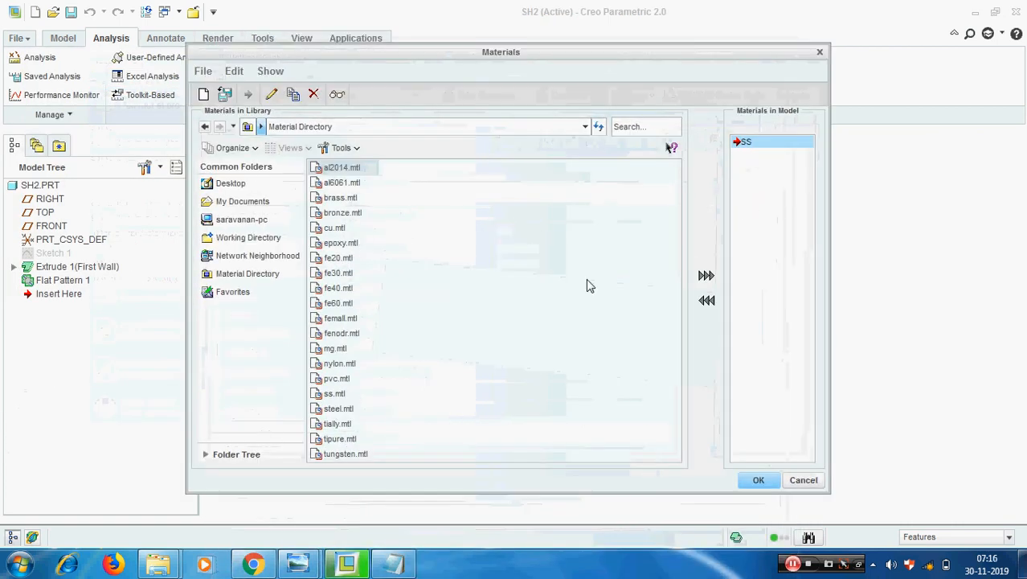
{"action": "double_click", "coordinate": [746, 142]}
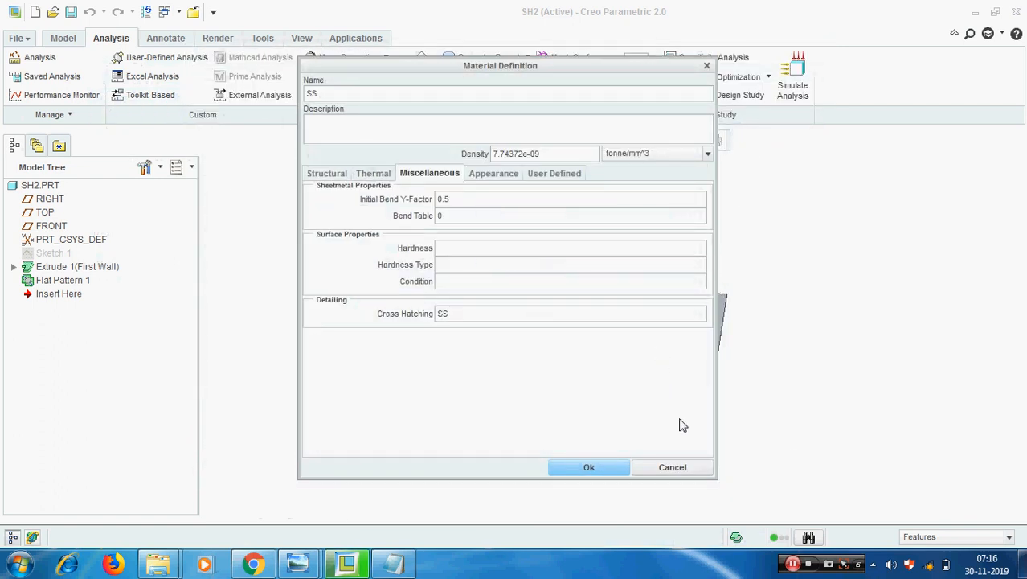
{"action": "left_click", "coordinate": [668, 467]}
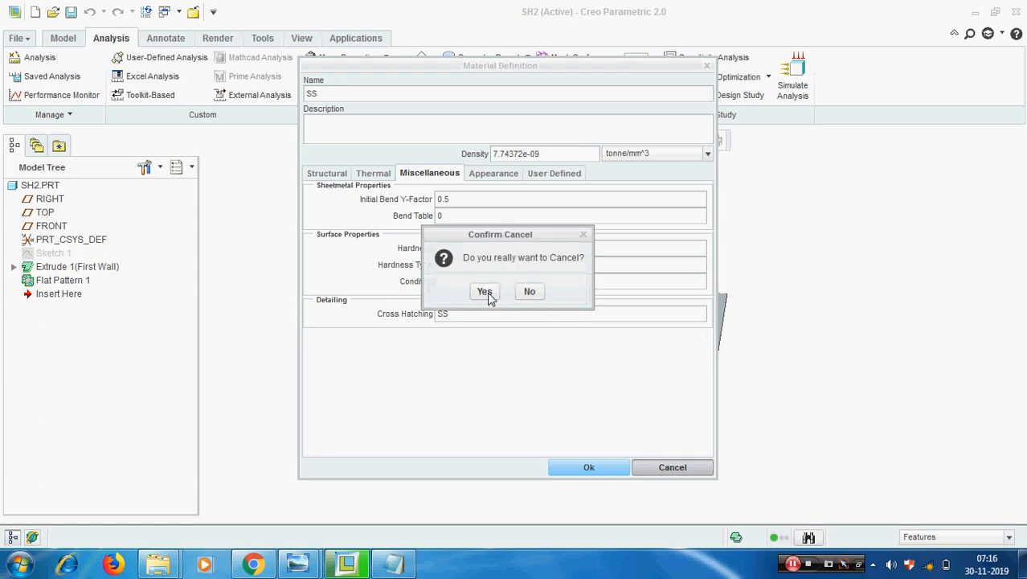
{"action": "left_click", "coordinate": [485, 292]}
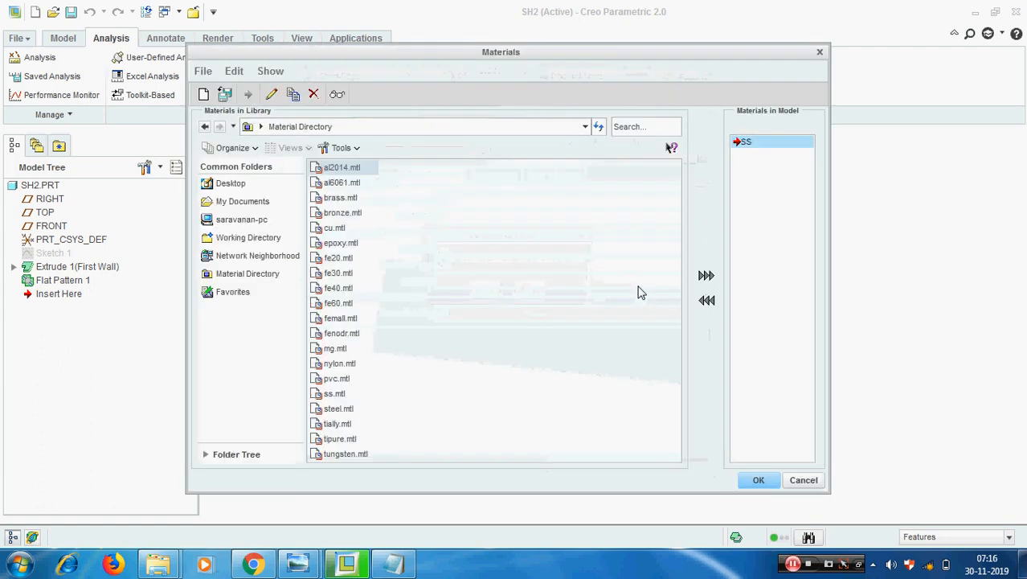
{"action": "left_click", "coordinate": [803, 481]}
{"action": "left_click", "coordinate": [485, 292]}
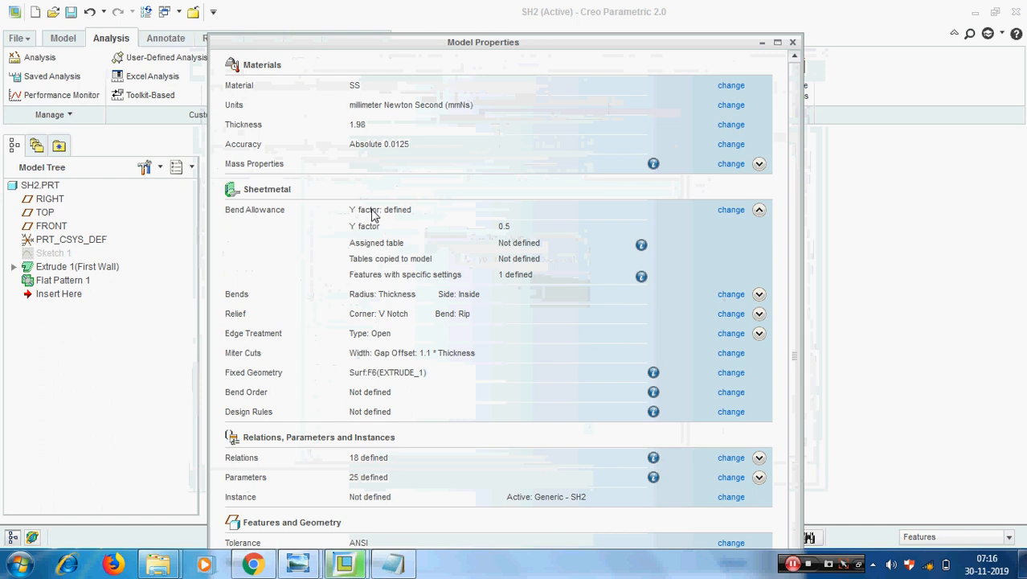
- Review the part's default bend allowance preferences, cancel them without changes, and close the model properties
{"action": "left_click", "coordinate": [730, 209]}
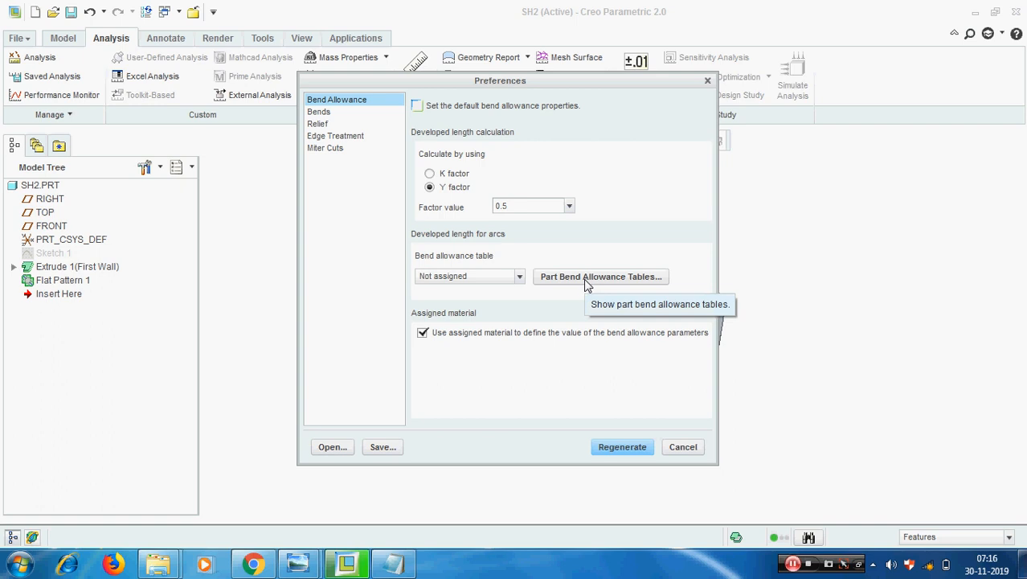
{"action": "left_click", "coordinate": [684, 447]}
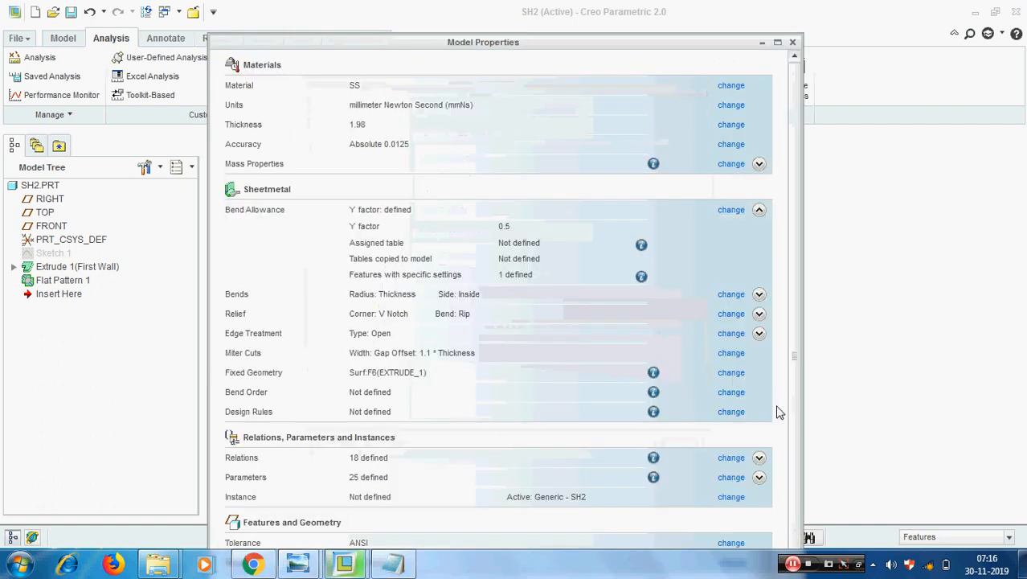
{"action": "left_click", "coordinate": [793, 42]}
- Switch to Windows Photo Viewer and show the part-11 (Tamil) image with the lesson's topic list
{"action": "scroll", "coordinate": [504, 346], "scroll_direction": "down", "scroll_amount": 3}
{"action": "middle_click_drag", "start_coordinate": [503, 346], "coordinate": [560, 329]}
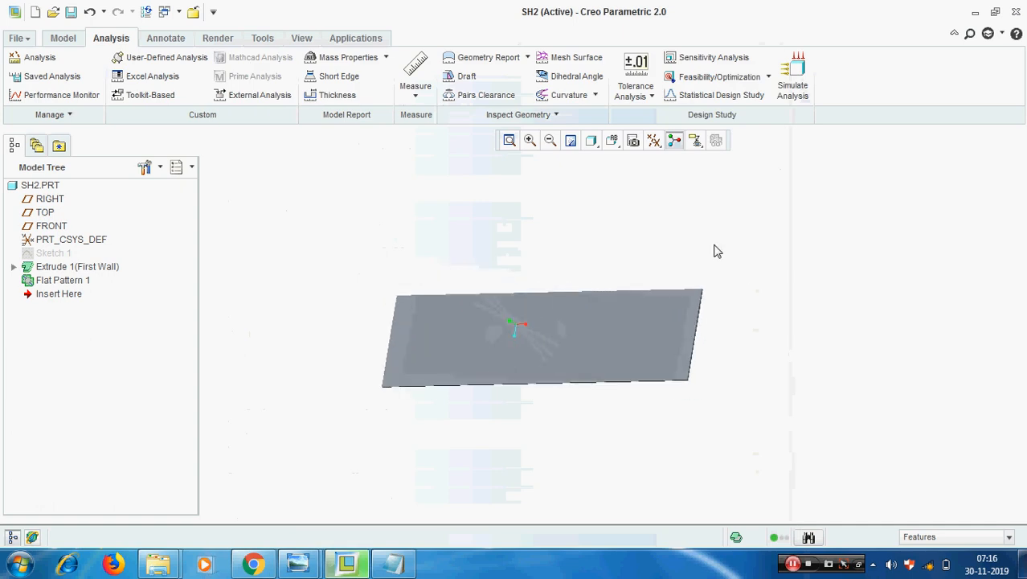
{"action": "left_click", "coordinate": [299, 566]}
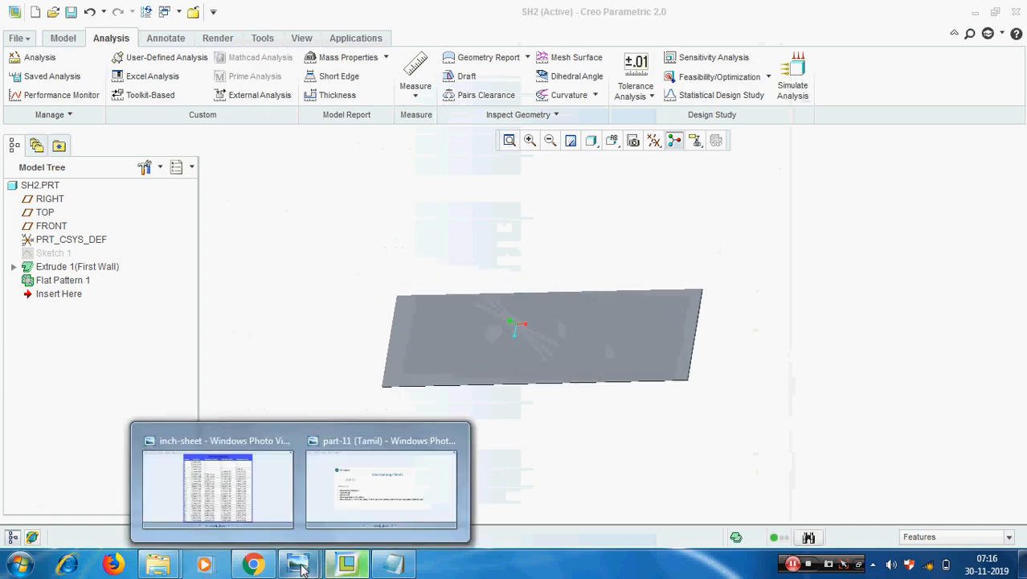
{"action": "left_click", "coordinate": [381, 487]}
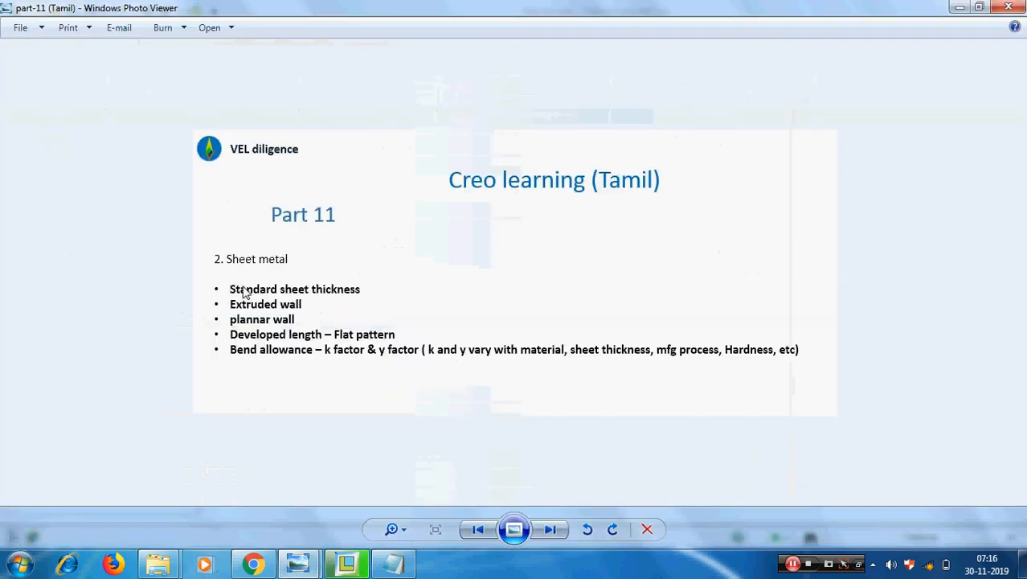